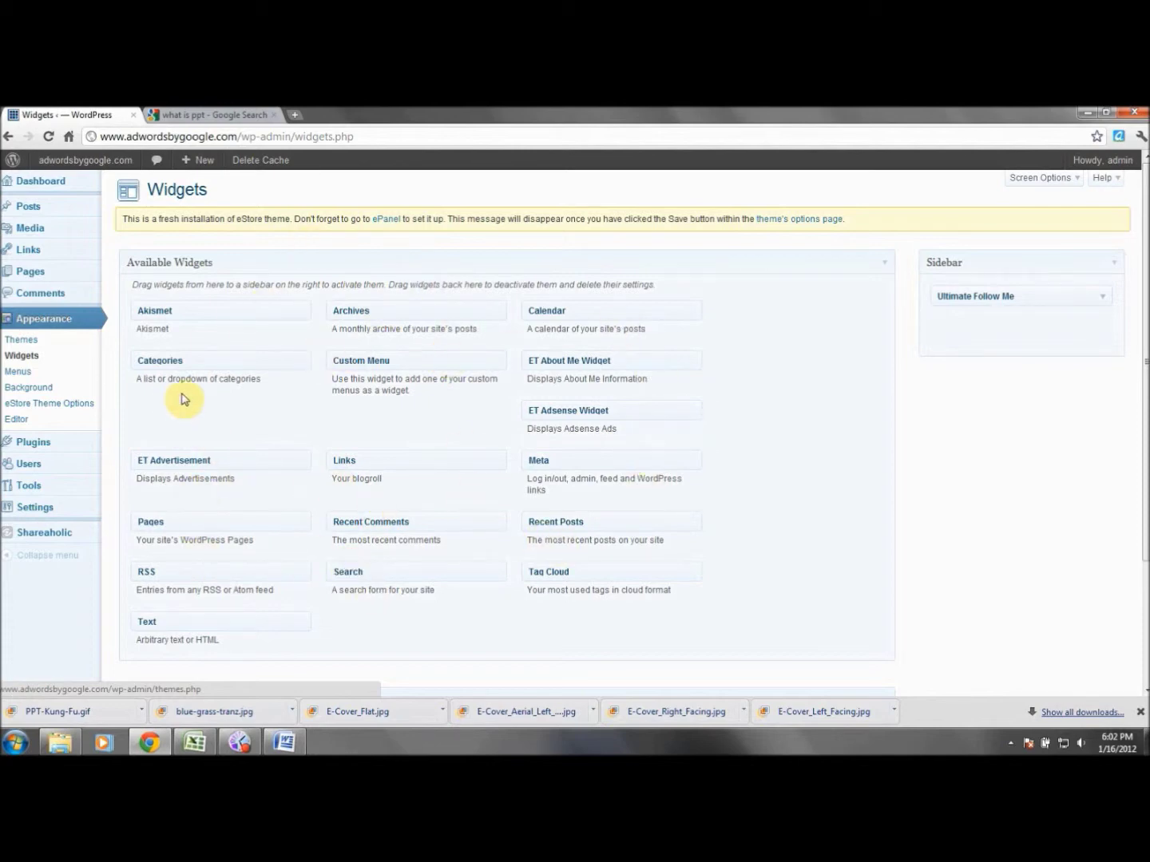
Step: Open the list of the site's pages to check the published page
click(29, 271)
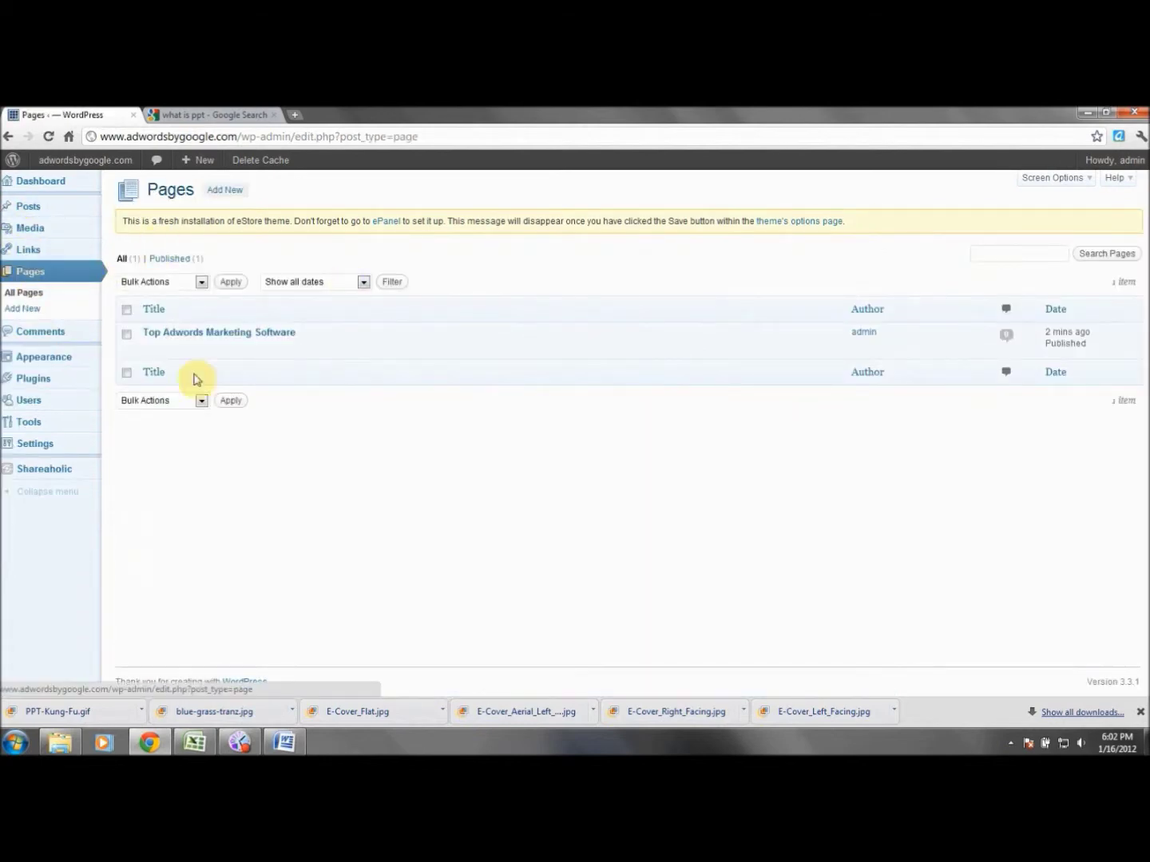
mouse_move(195, 365)
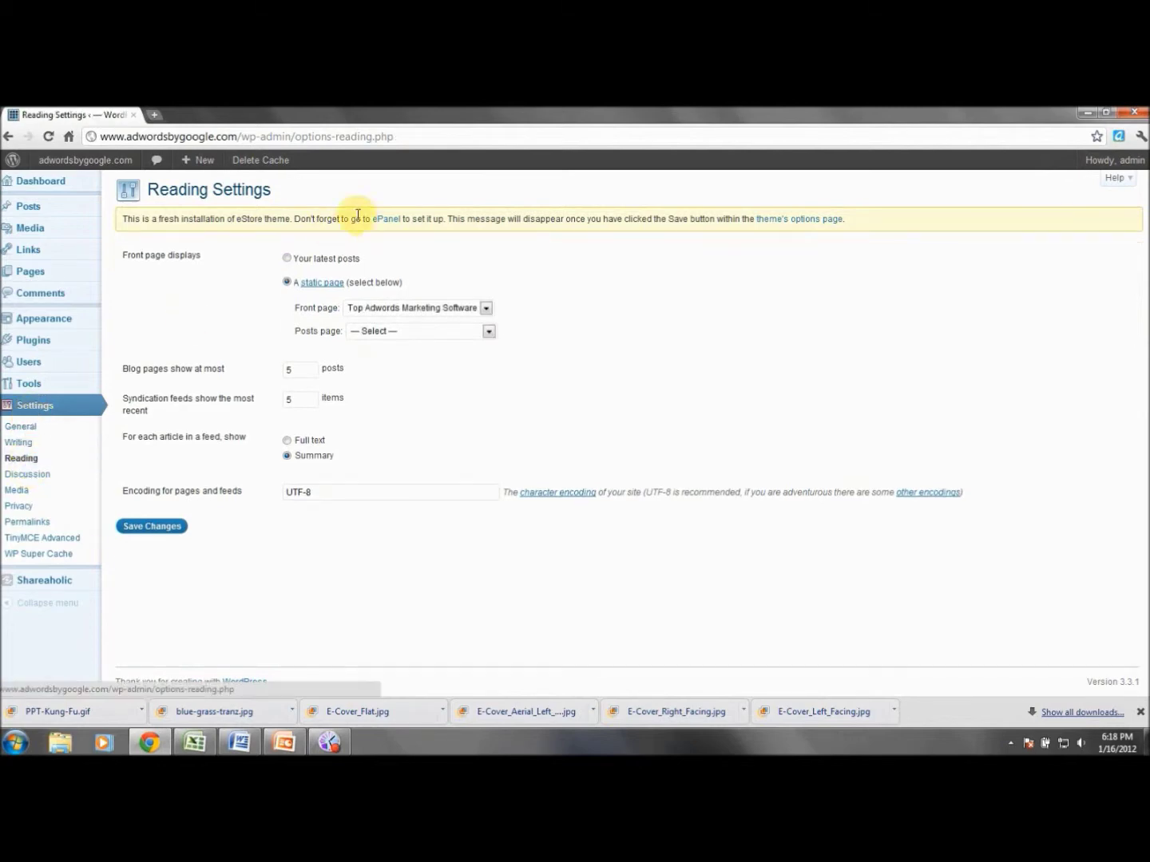
Step: Set the front page to display the static page Top Adwords Marketing Software and save the reading settings
click(292, 277)
click(287, 258)
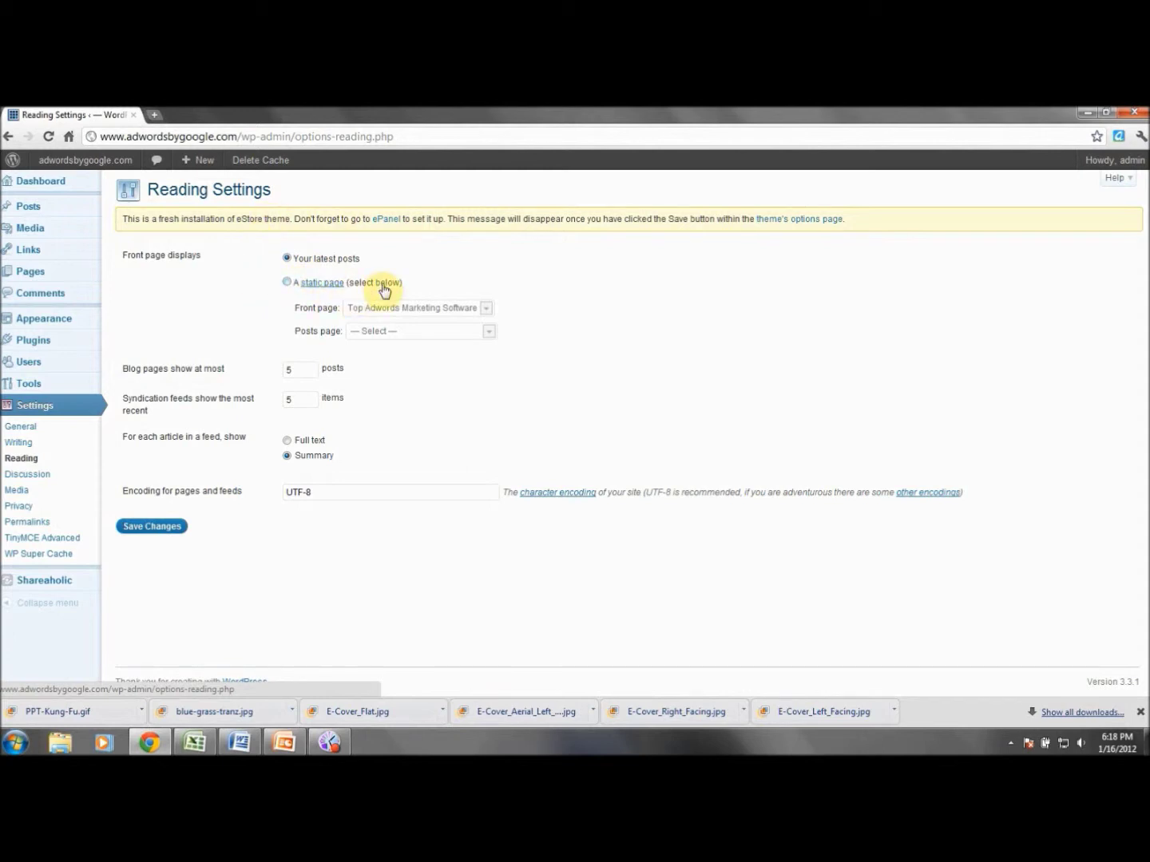
click(287, 284)
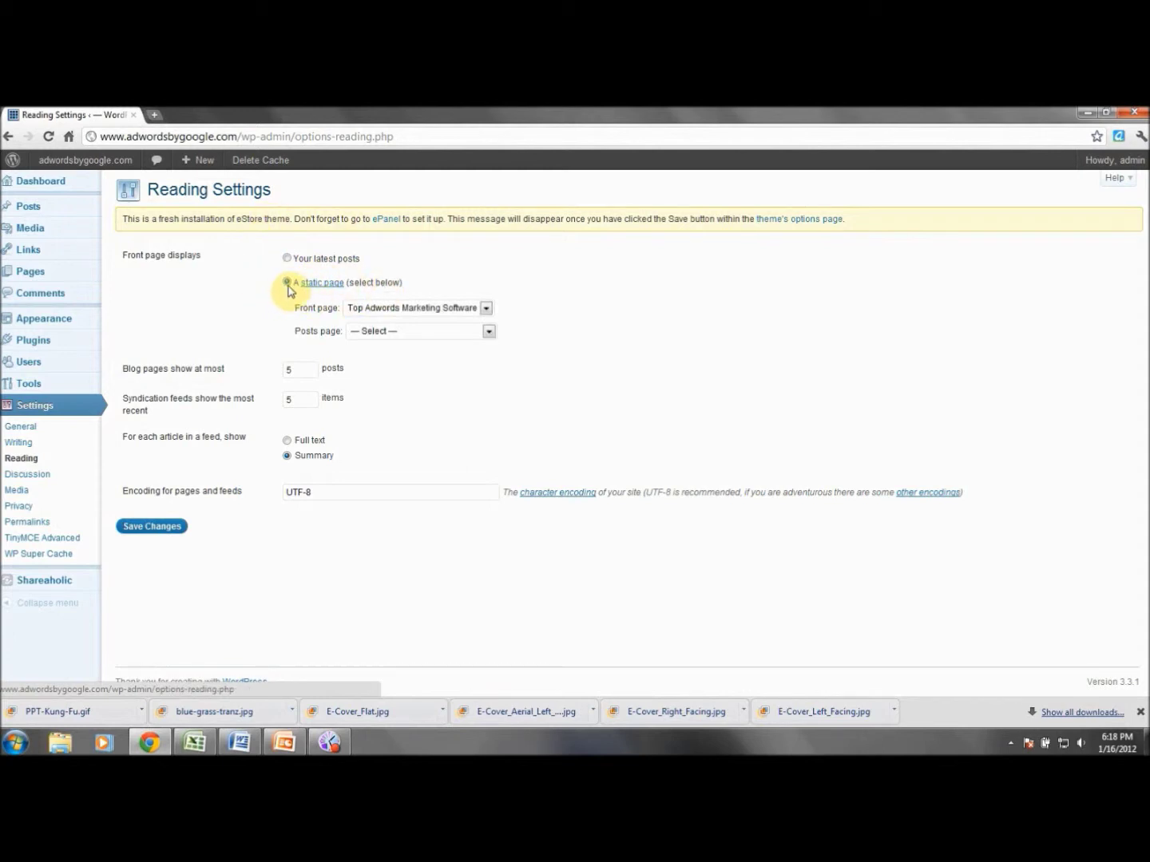
click(486, 308)
click(474, 334)
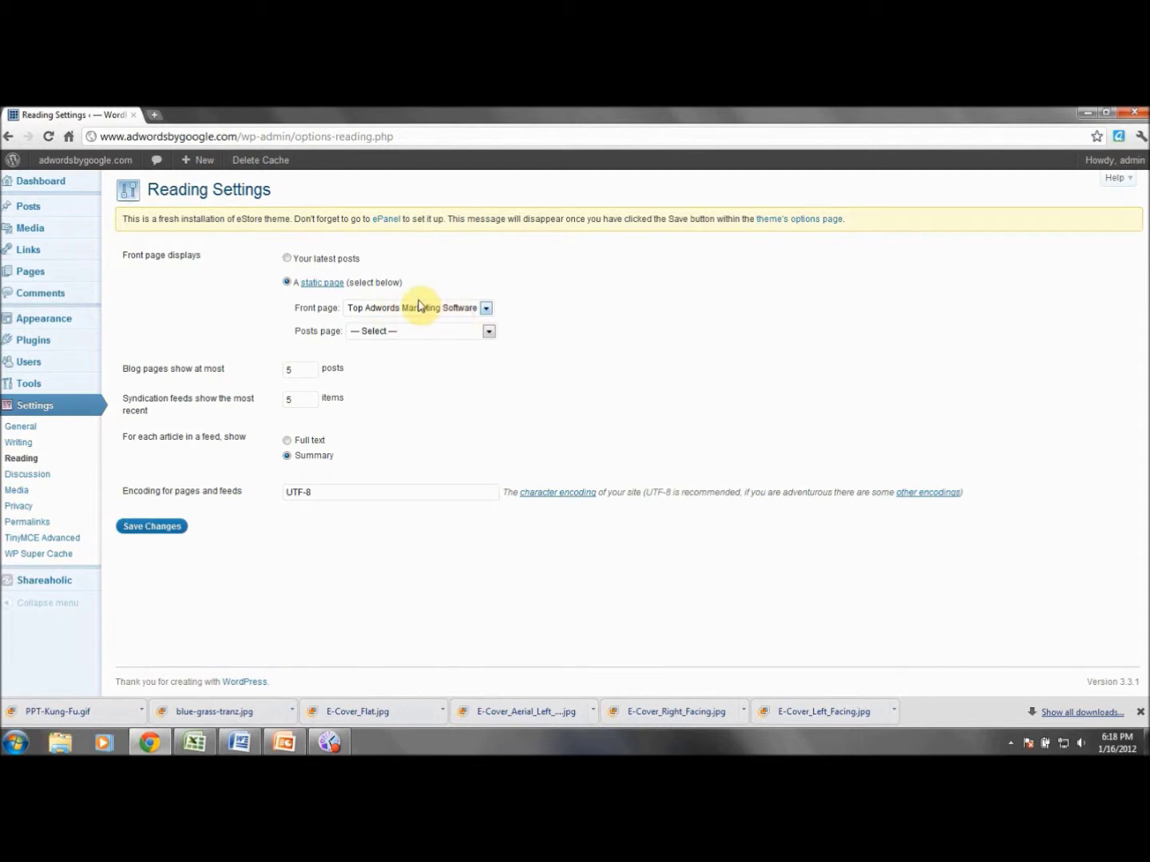
click(153, 534)
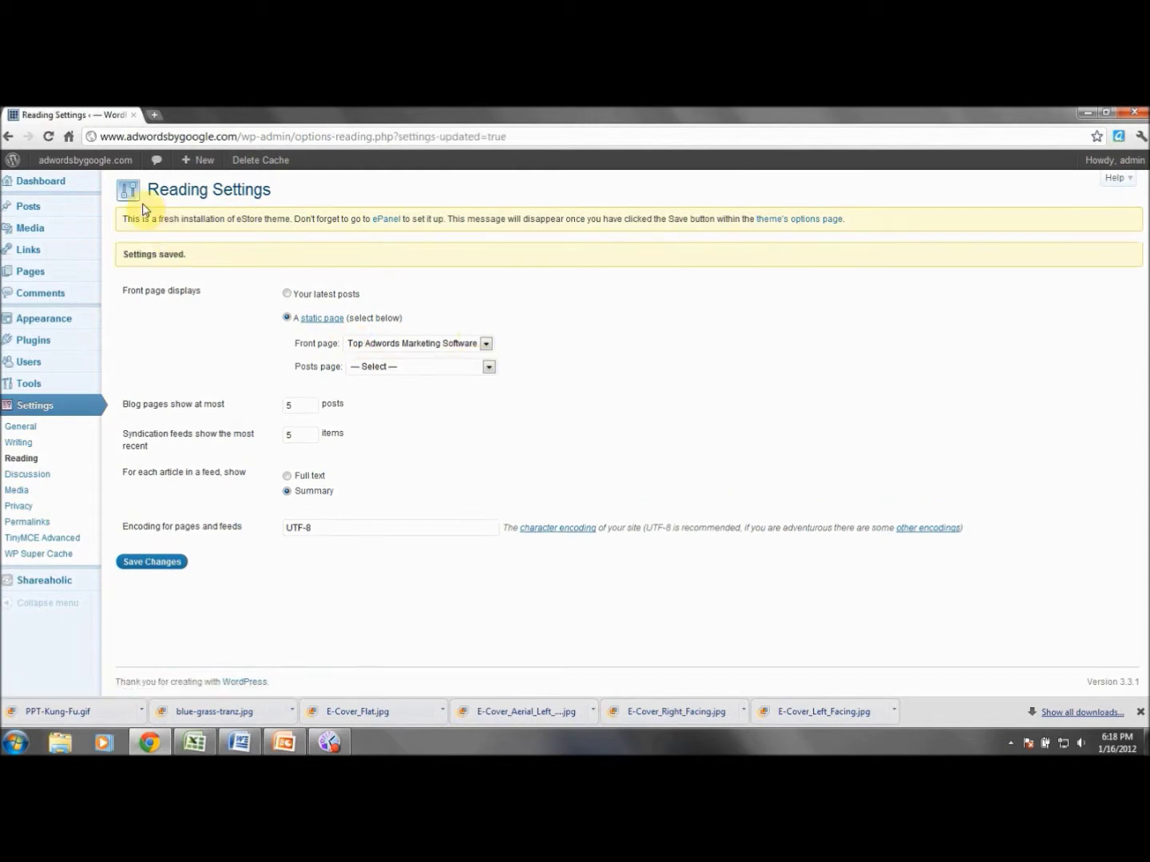
Step: View the live site's front page and return to the reading settings
click(102, 172)
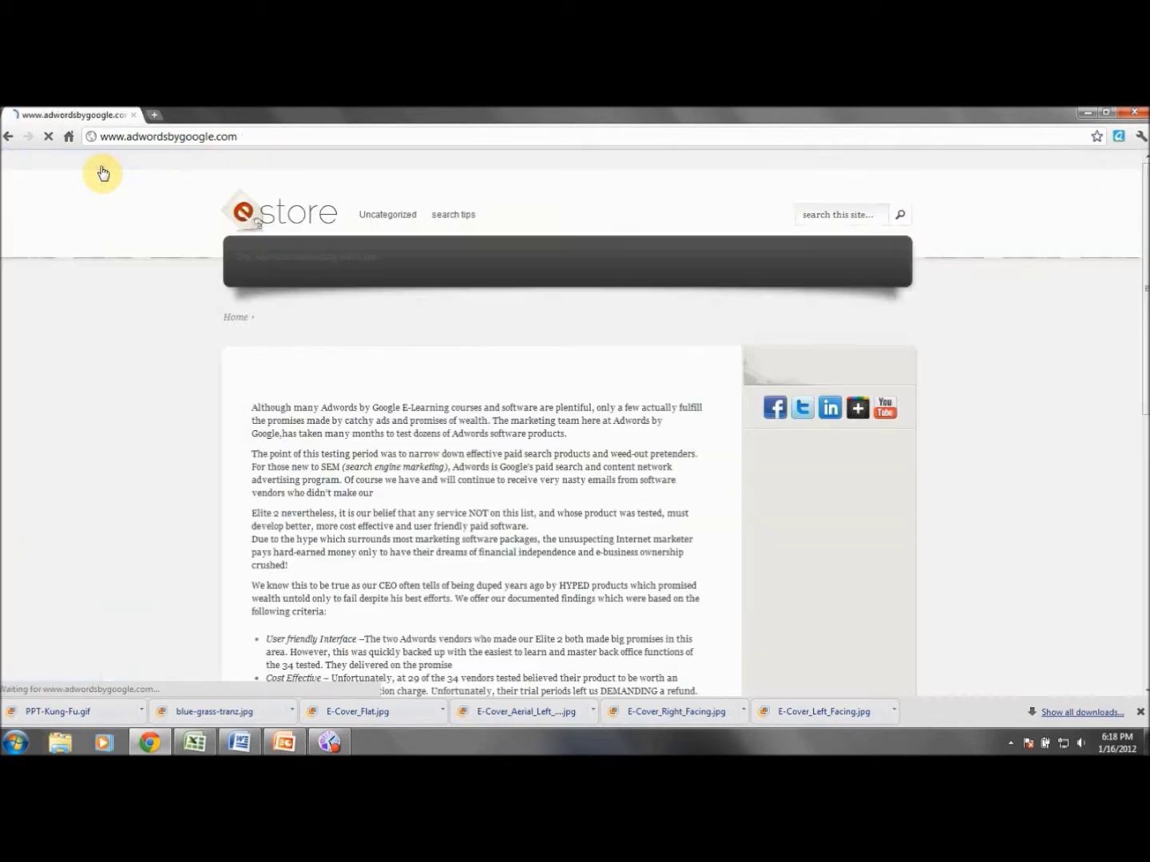
drag(1143, 268, 1144, 226)
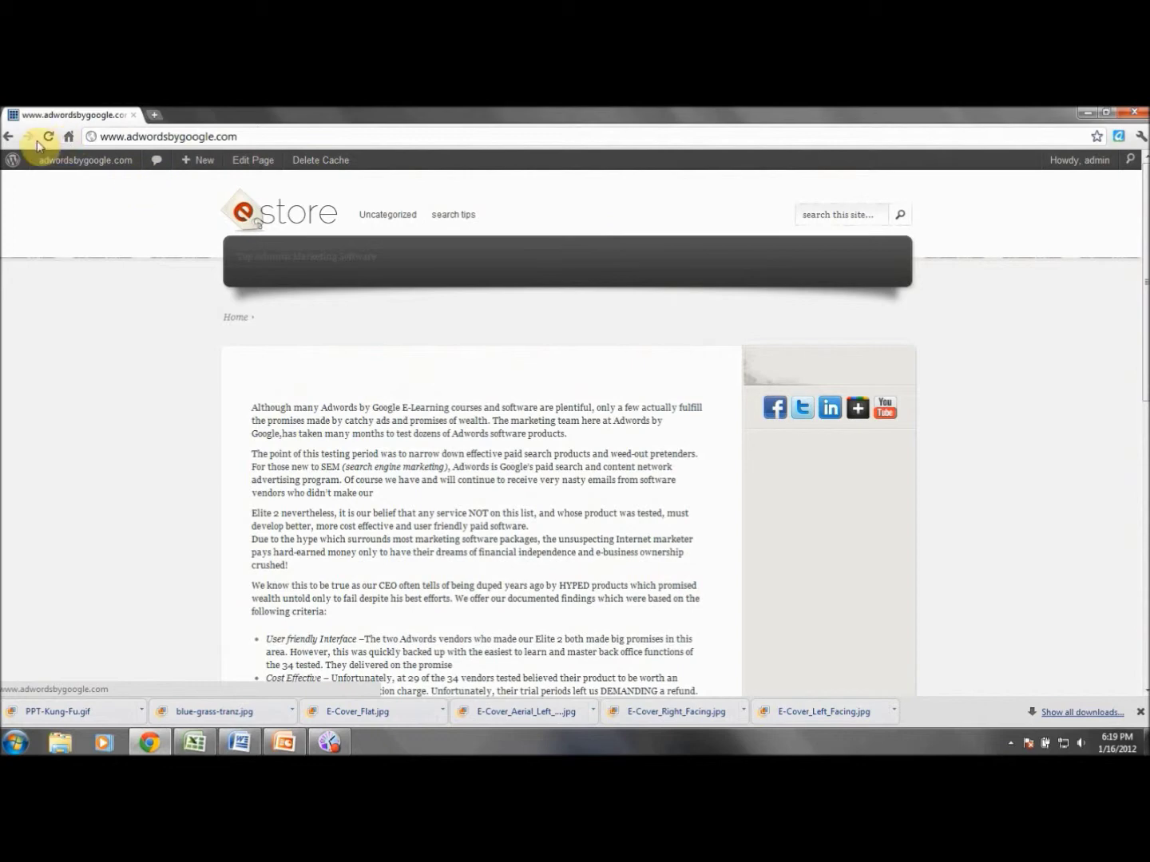
click(8, 137)
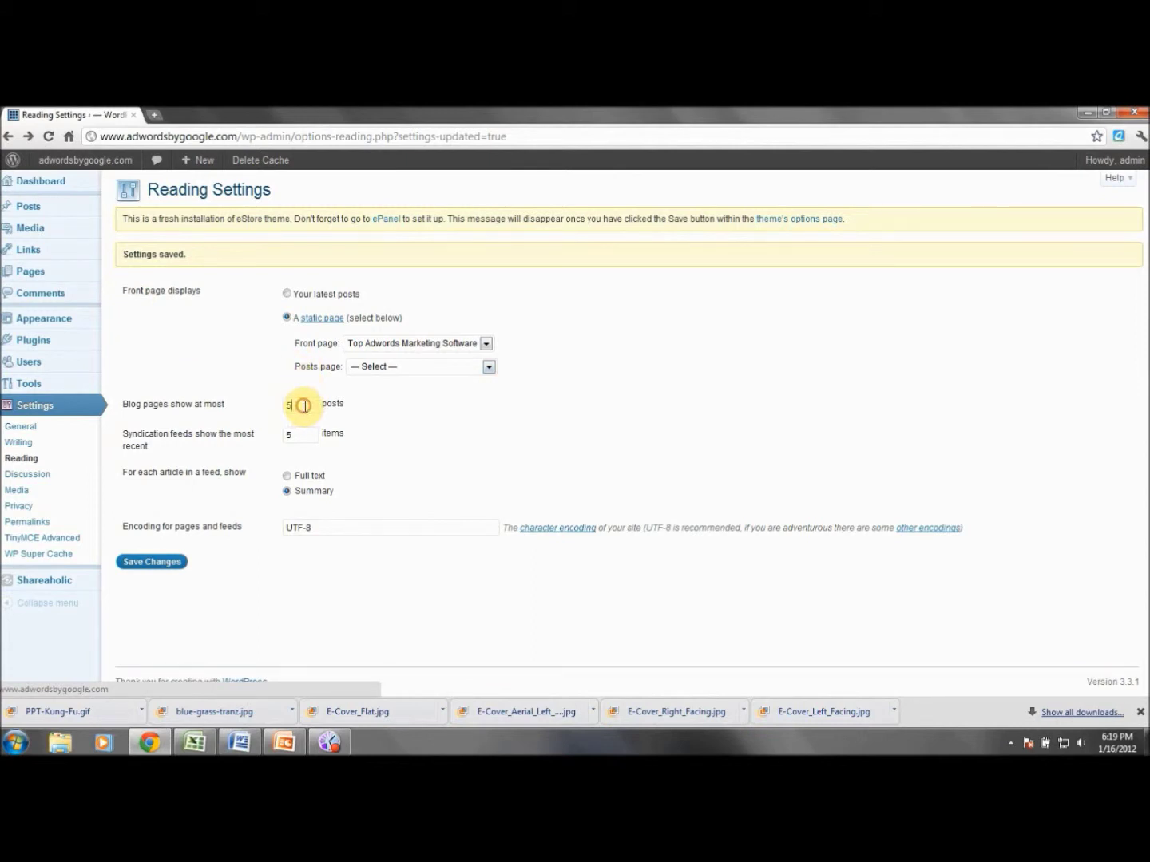
Step: Limit blog pages to showing at most 1 post and save the reading settings
drag(304, 406, 212, 405)
text(1)
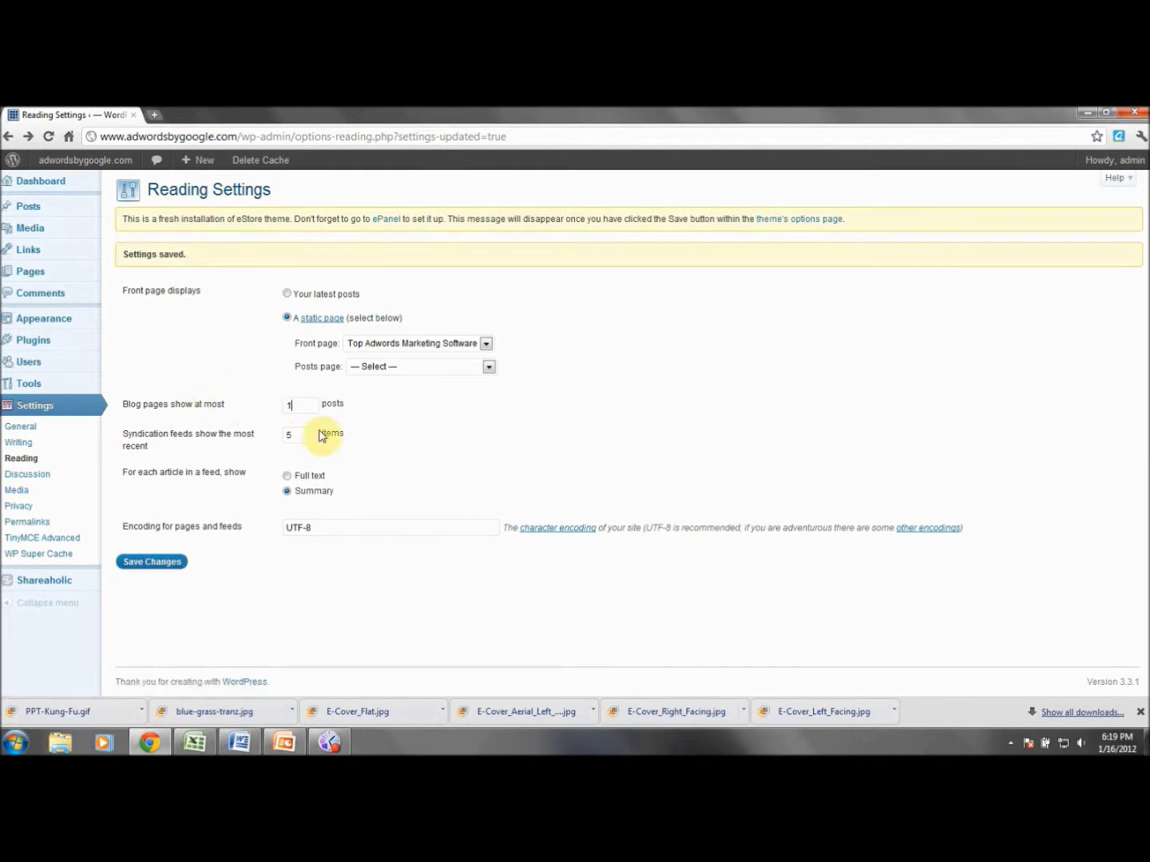
click(160, 562)
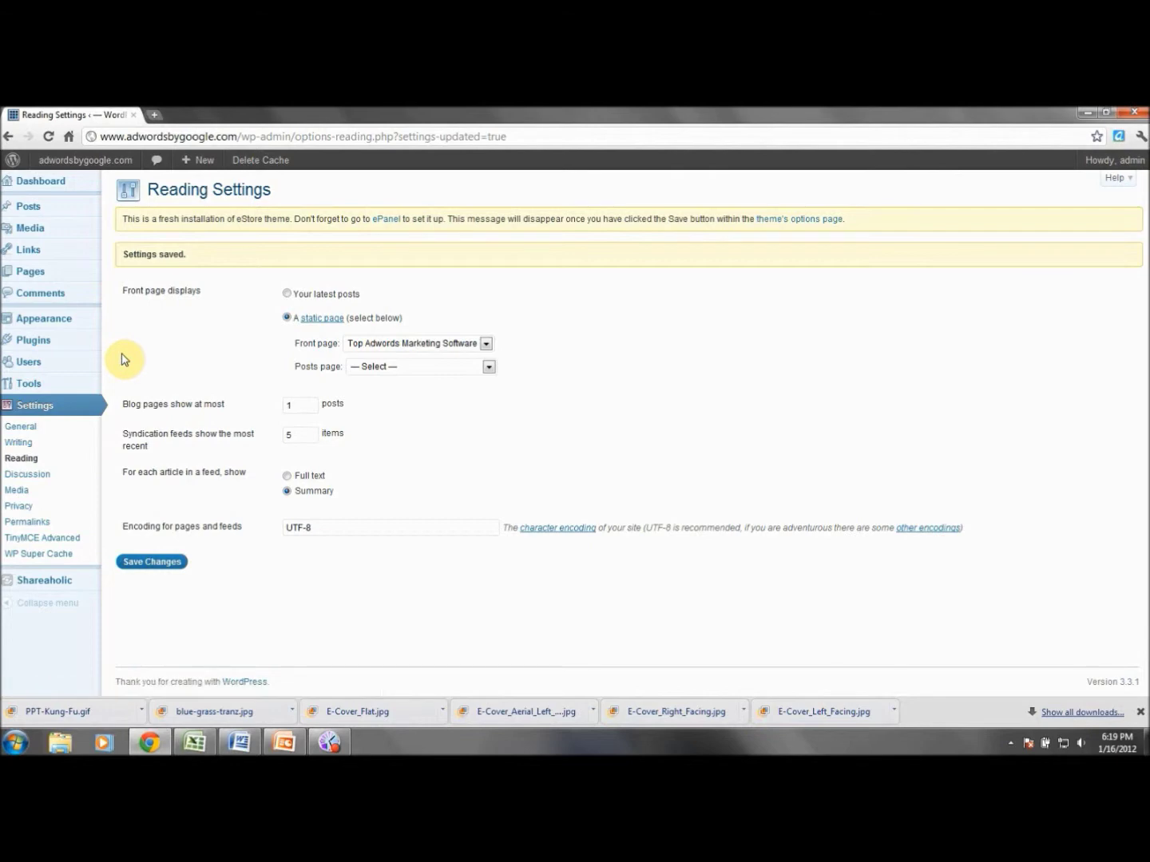
Step: Open the Top Adwords Marketing Software page for editing from the list of pages
click(35, 274)
mouse_move(359, 341)
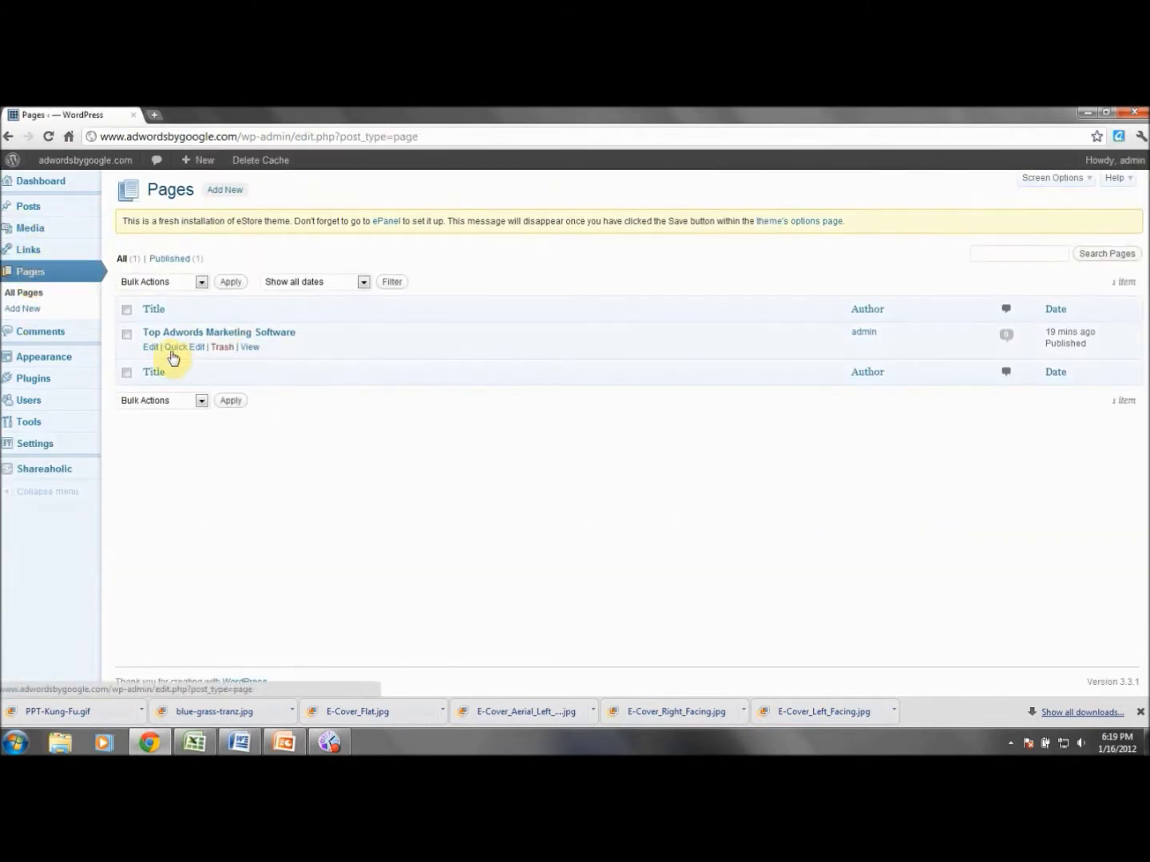
click(152, 348)
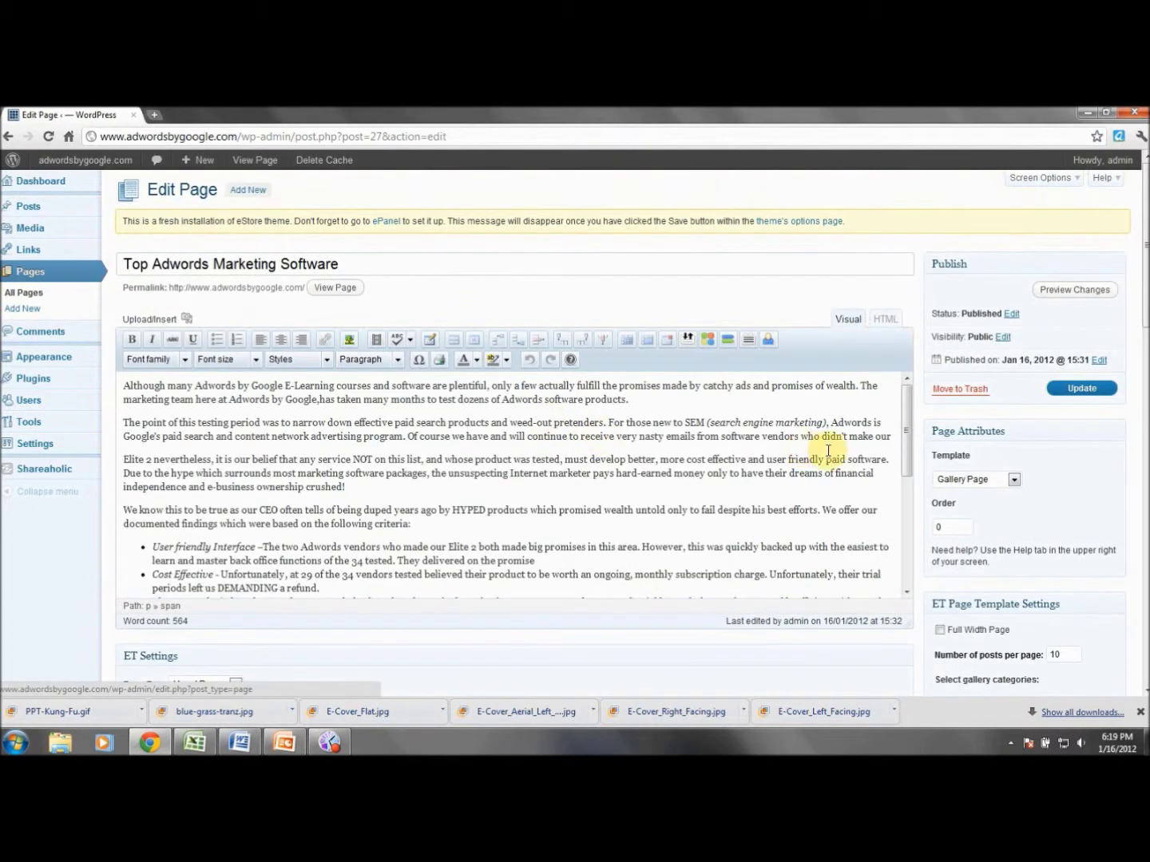
Step: Examine the page's editor content and the available page types in the ET Settings
click(905, 433)
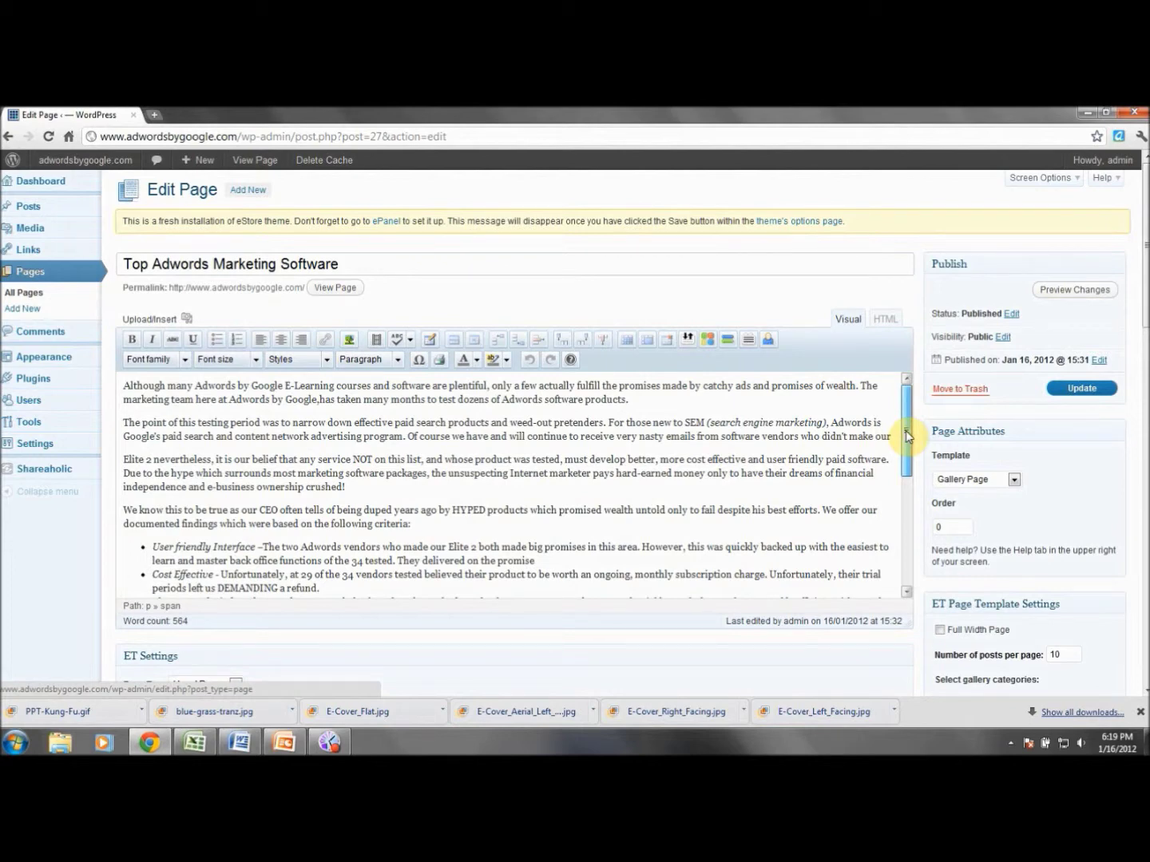
mouse_move(905, 435)
mouse_down()
mouse_move(908, 550)
mouse_move(911, 439)
mouse_up()
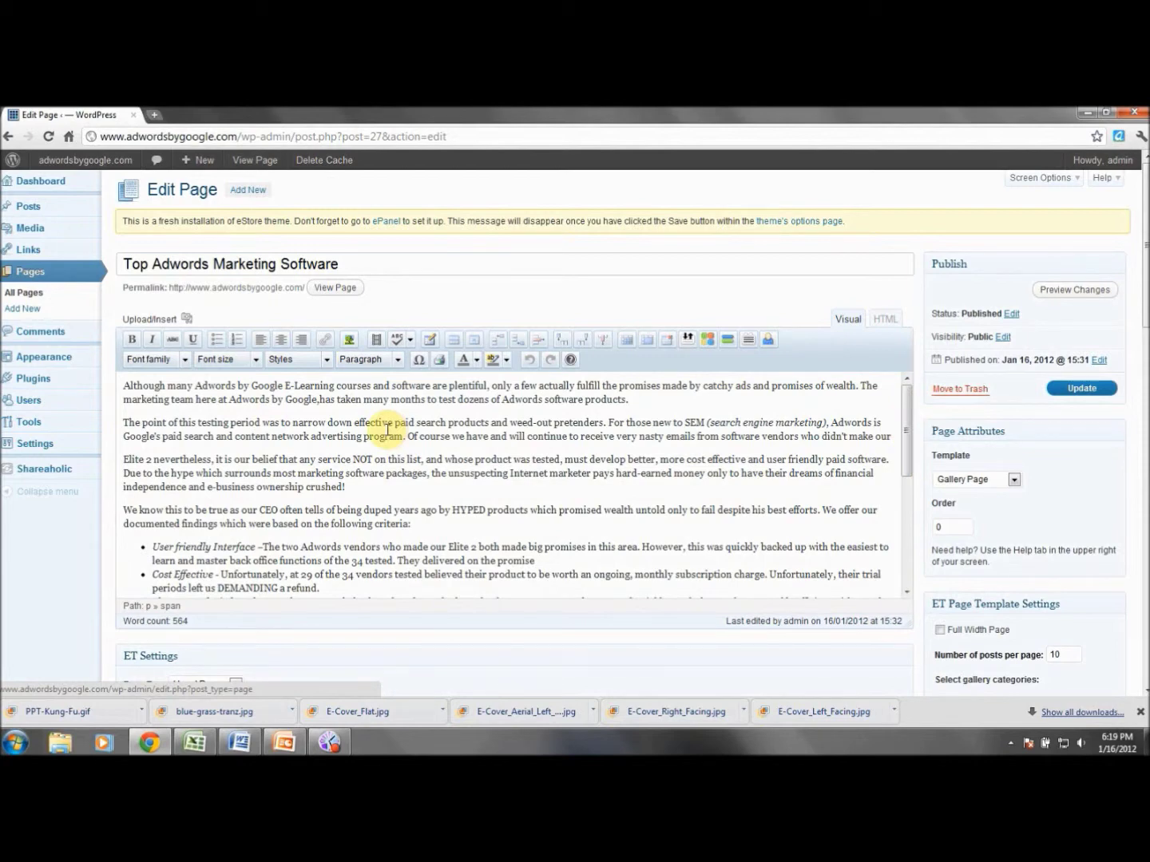
drag(1144, 255, 1145, 355)
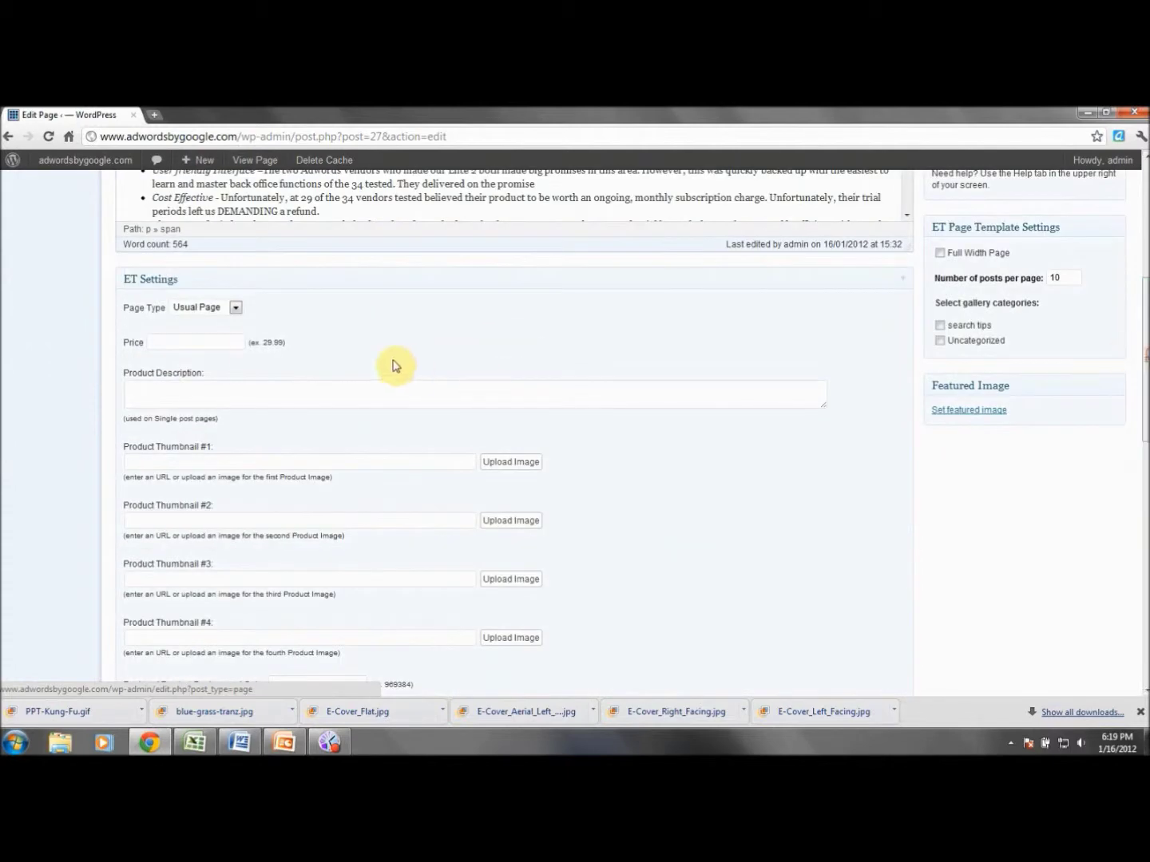
click(236, 311)
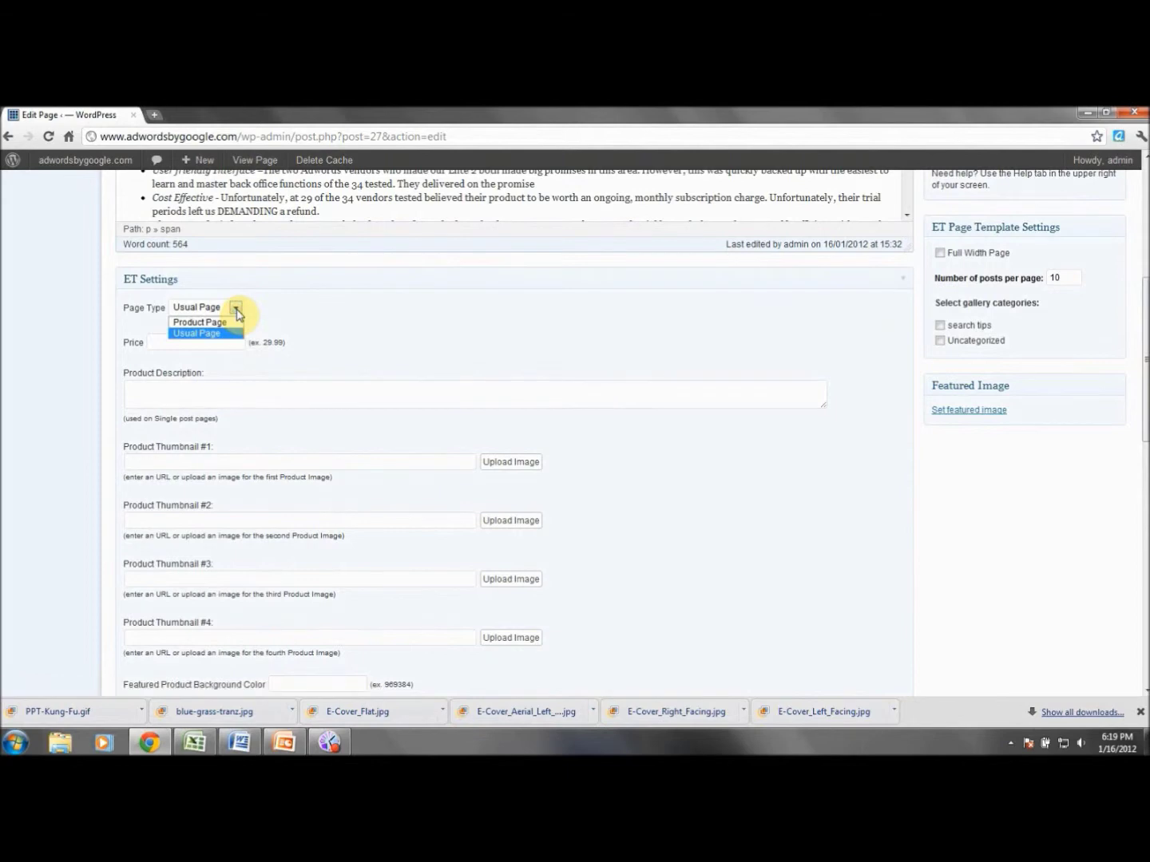
click(237, 312)
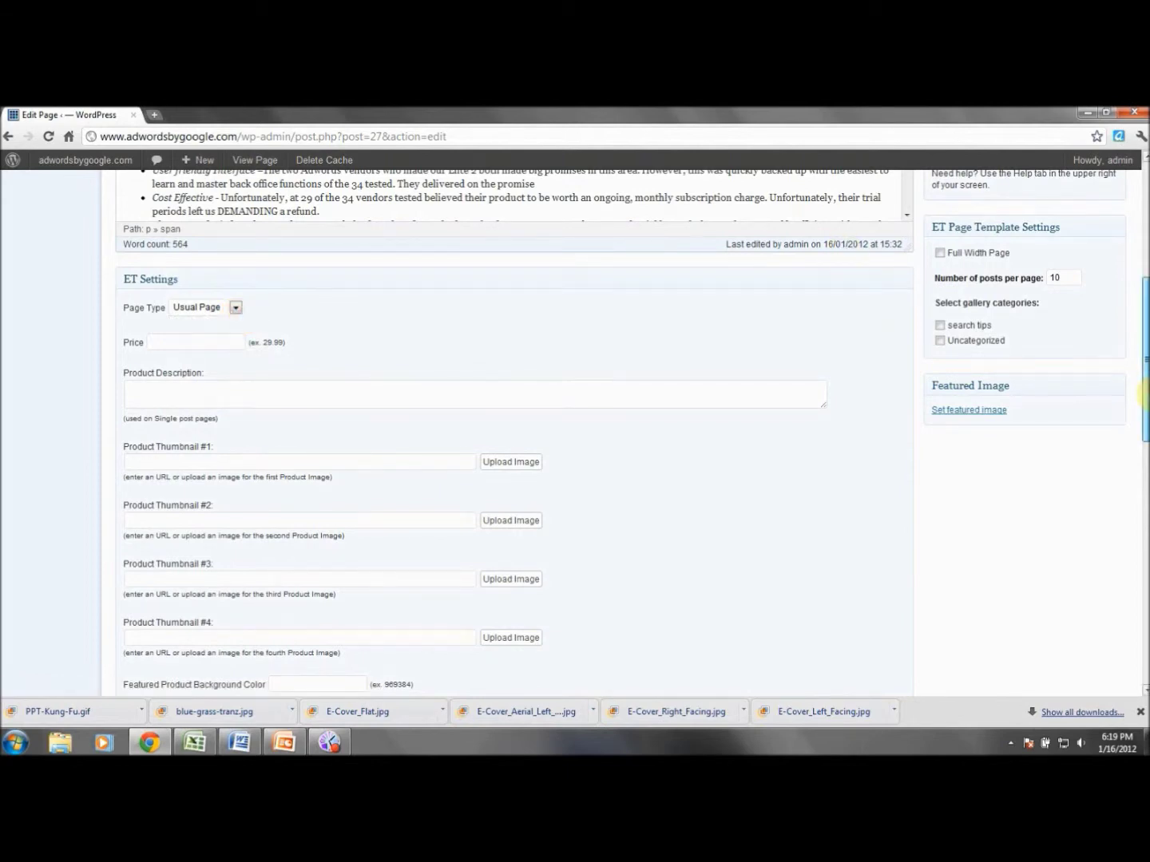
Step: Set the edit screen to a one-column layout and hide the ET Settings, Excerpt and Custom Fields boxes
drag(1144, 392, 1144, 284)
click(1074, 186)
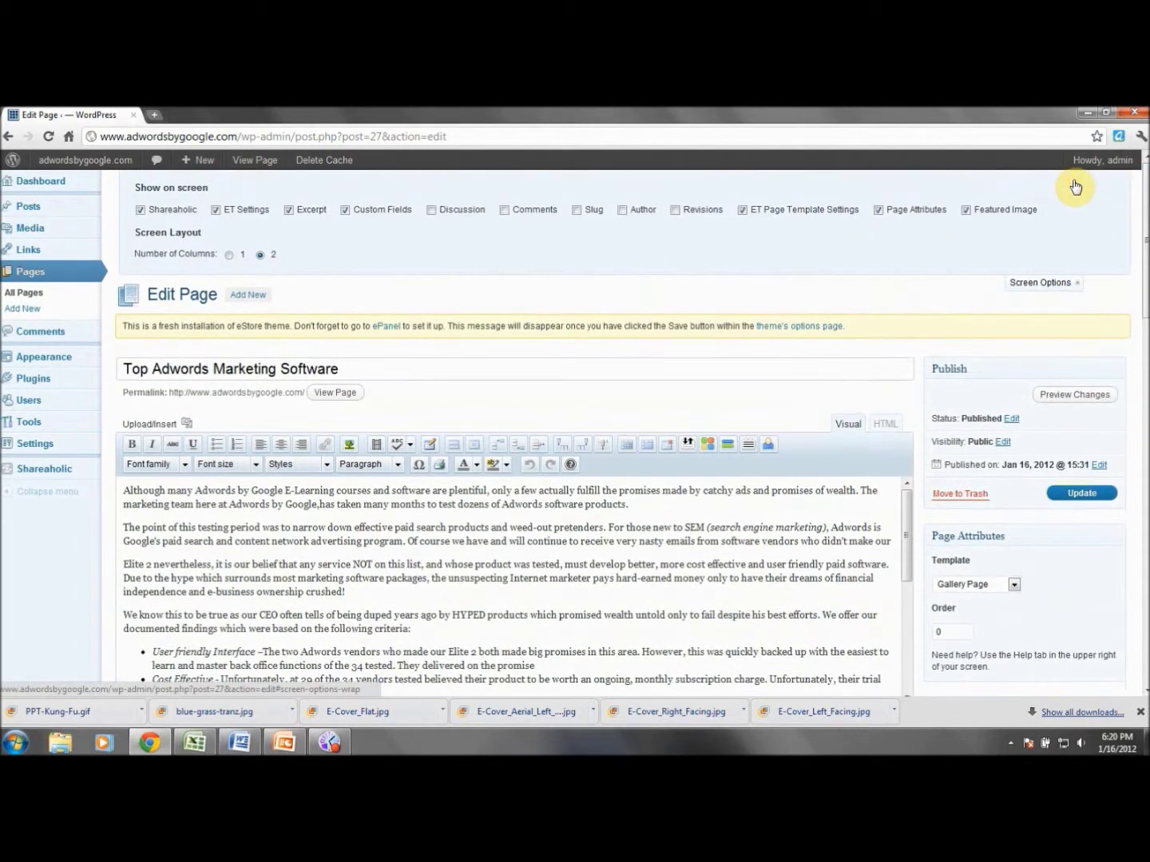
click(229, 256)
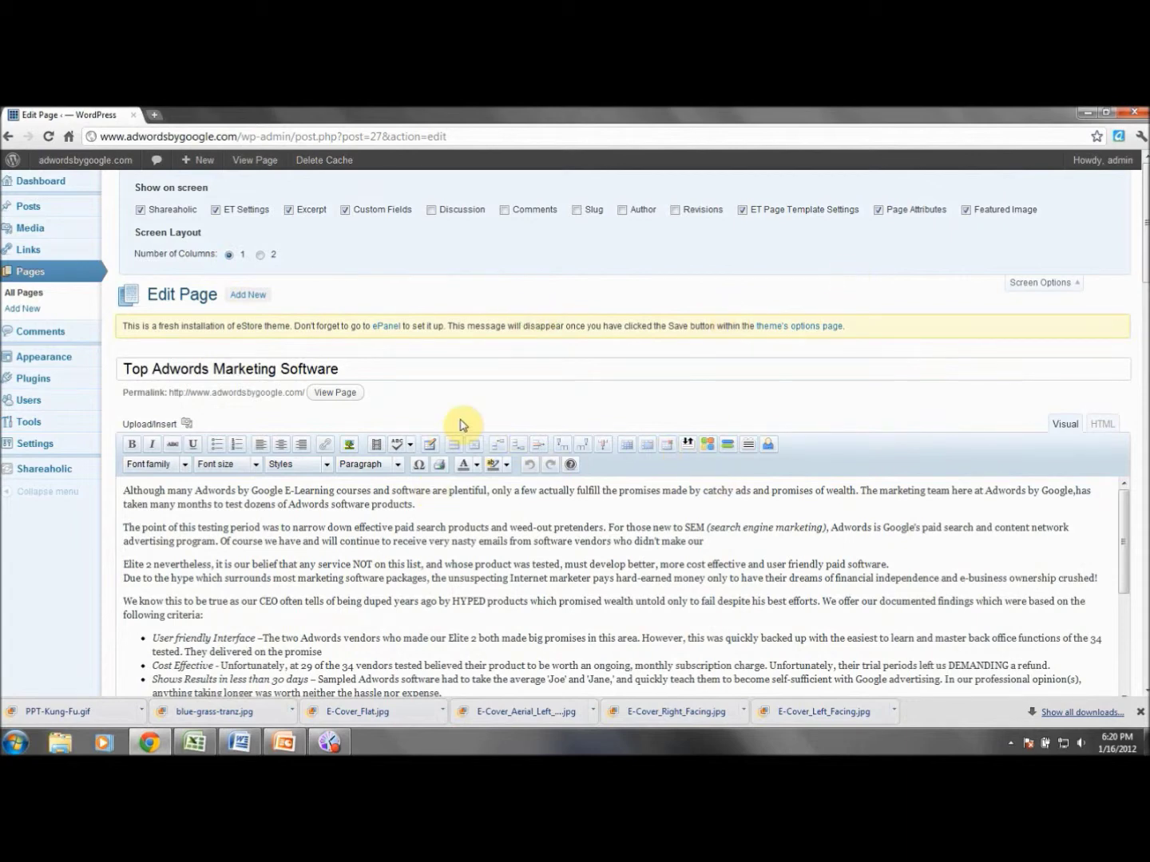
click(215, 210)
click(289, 210)
click(343, 210)
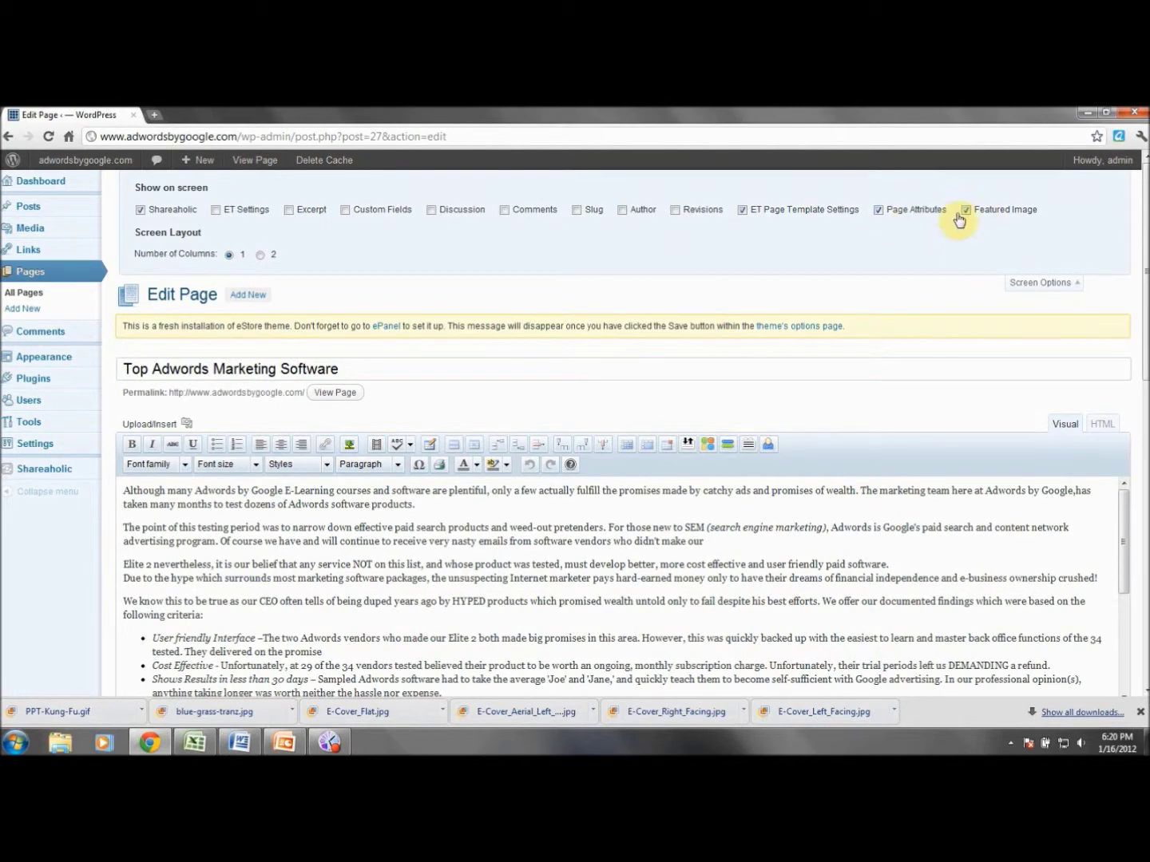
Step: Update the published page and review its publish settings, page attributes and content
drag(1143, 206, 1143, 395)
click(1083, 425)
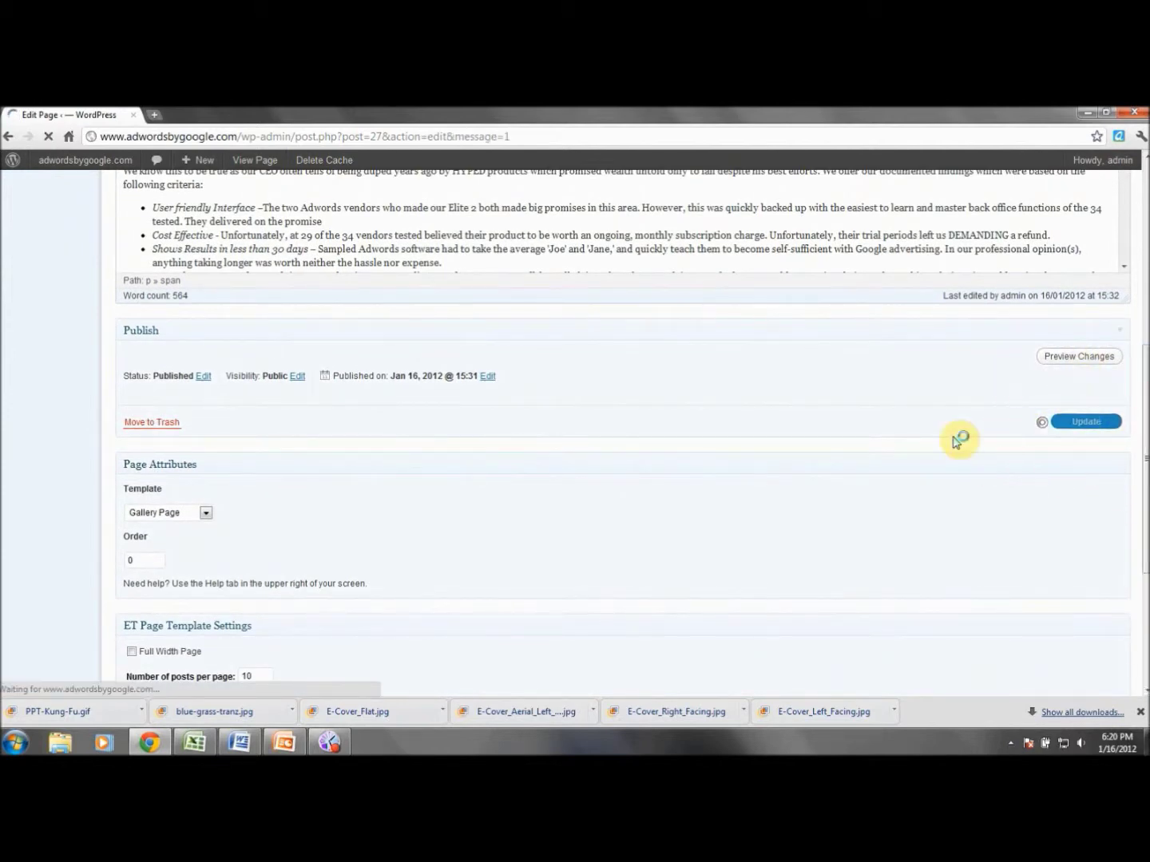
drag(1144, 290, 1144, 460)
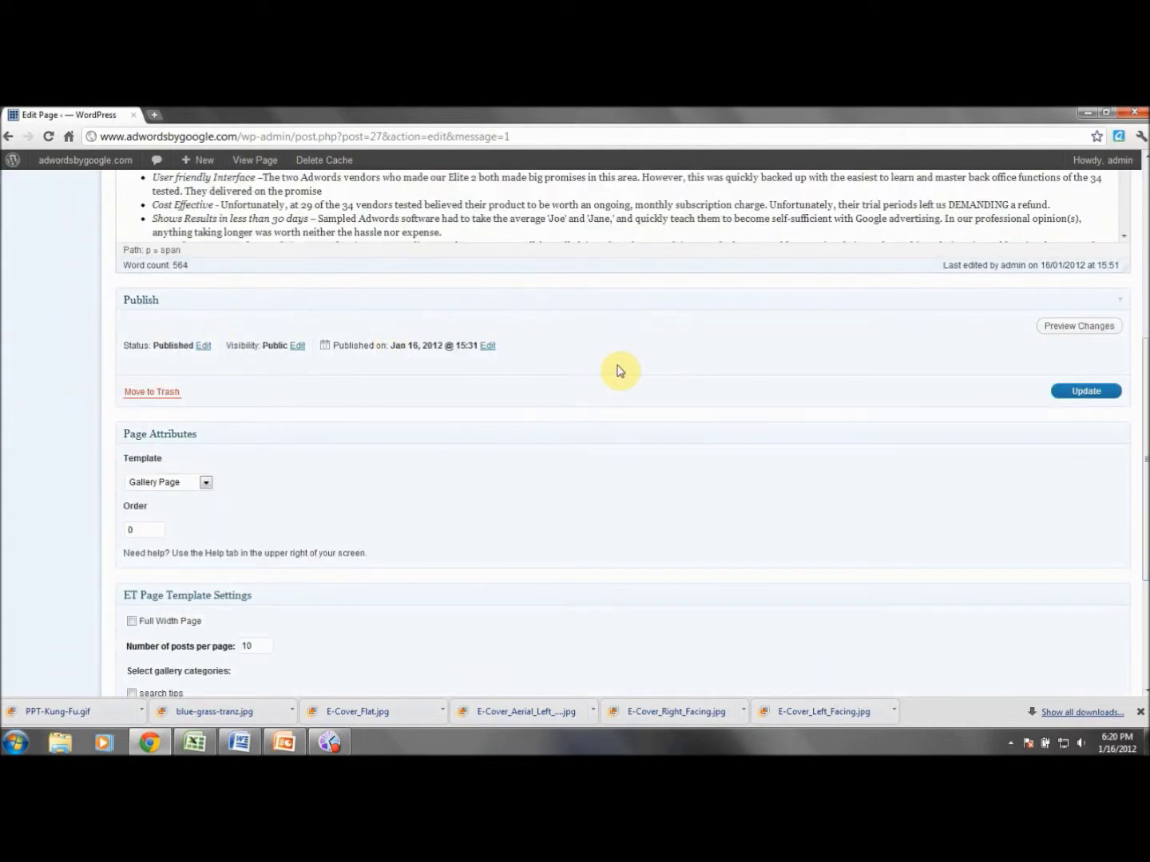
drag(1144, 365, 1143, 172)
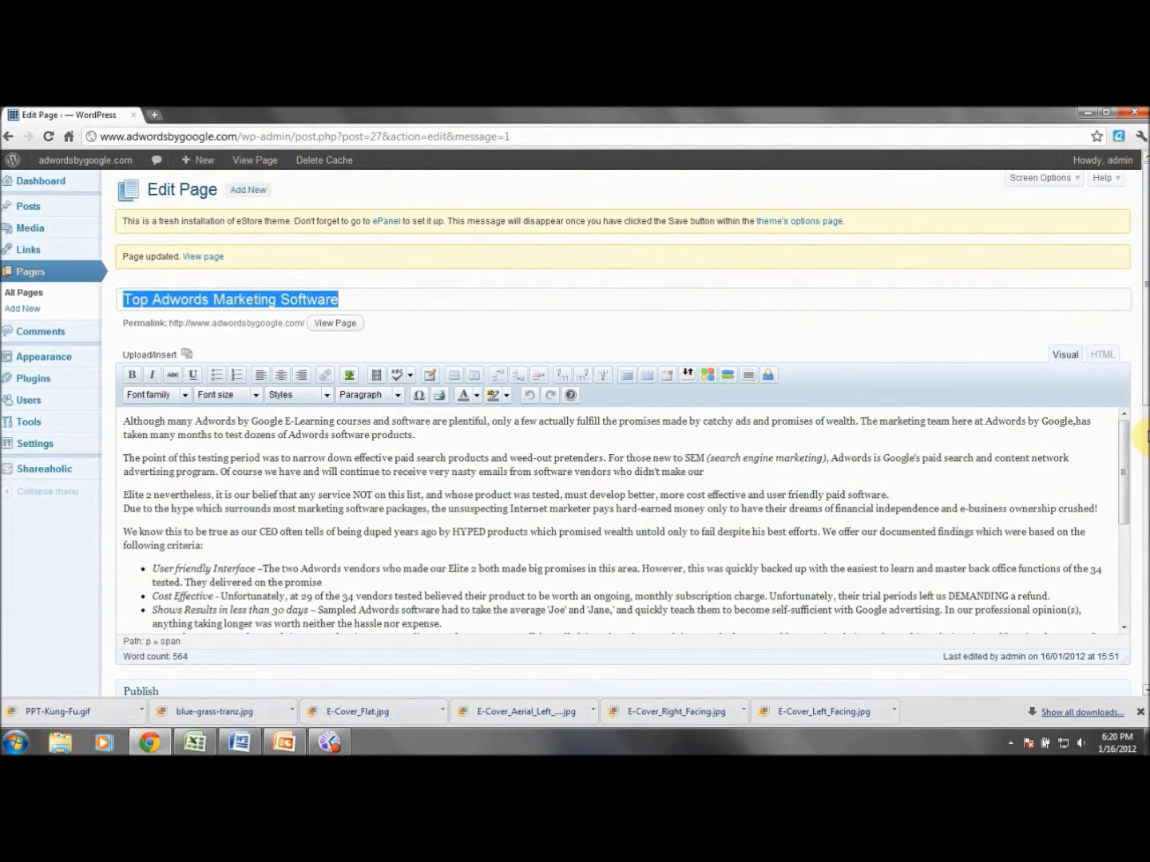
drag(1124, 442, 1143, 379)
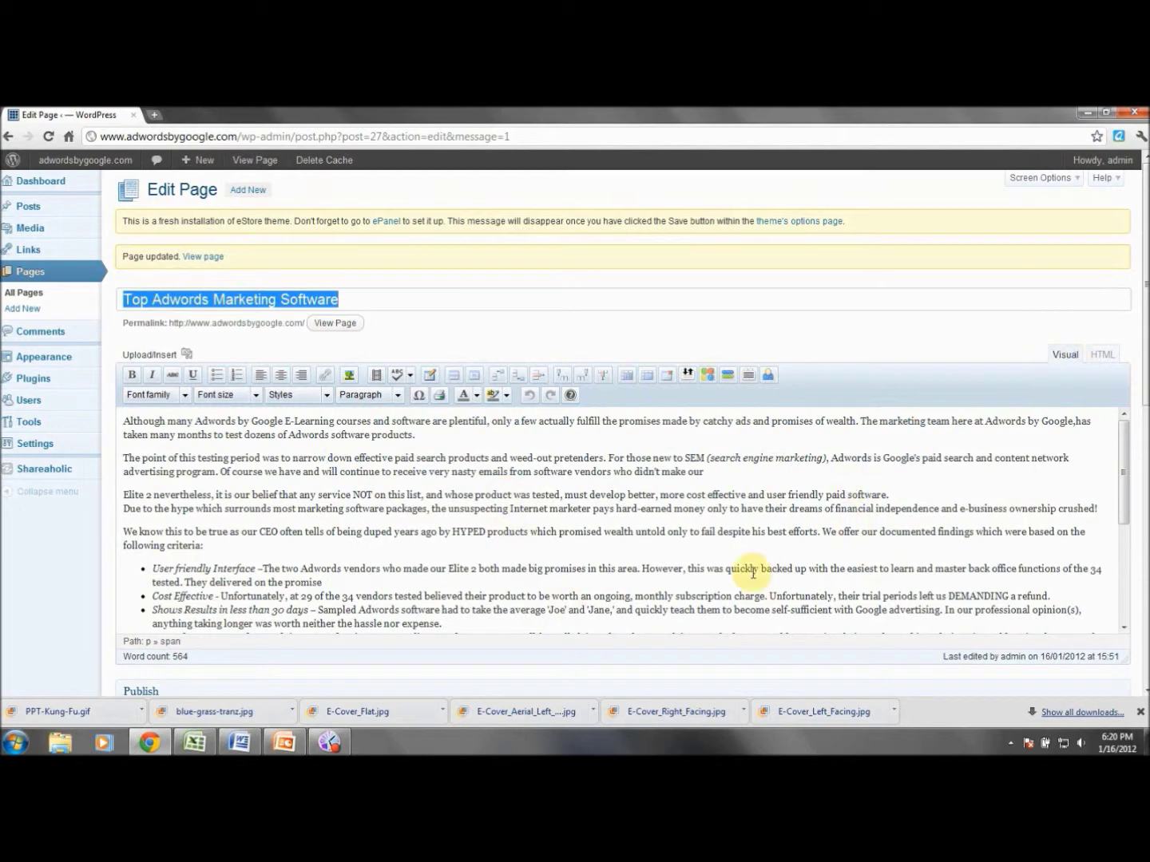
Step: Switch the page editor to HTML mode and look through the content's code down to the final paragraph
click(1102, 356)
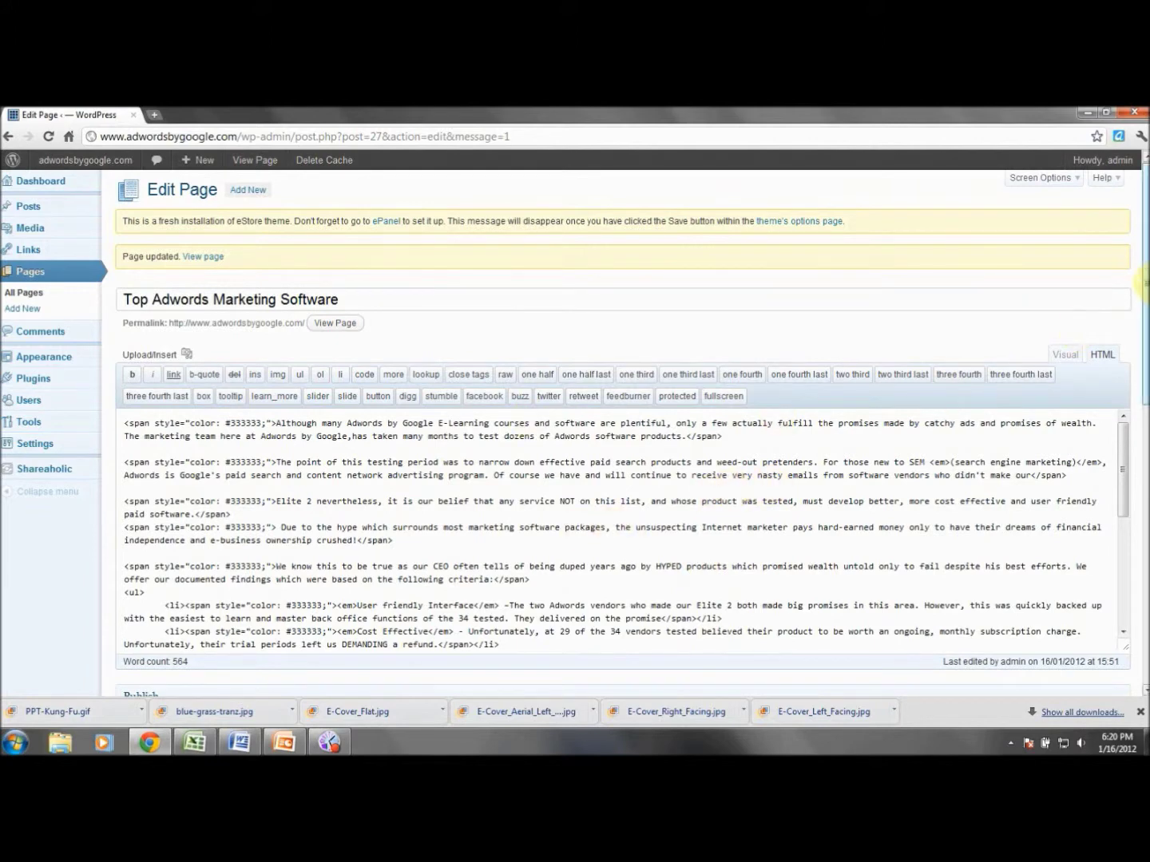
drag(1145, 284, 1142, 303)
drag(1124, 375, 1128, 508)
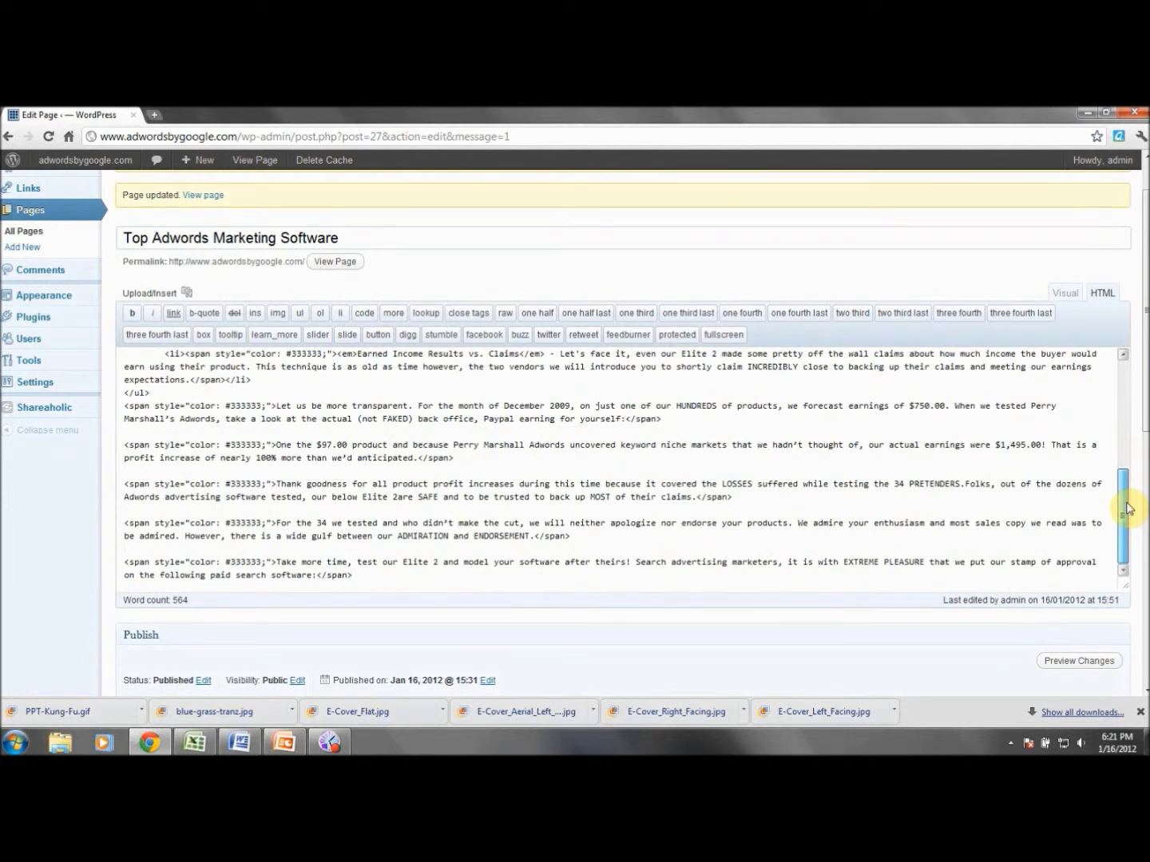
drag(1128, 508, 1123, 482)
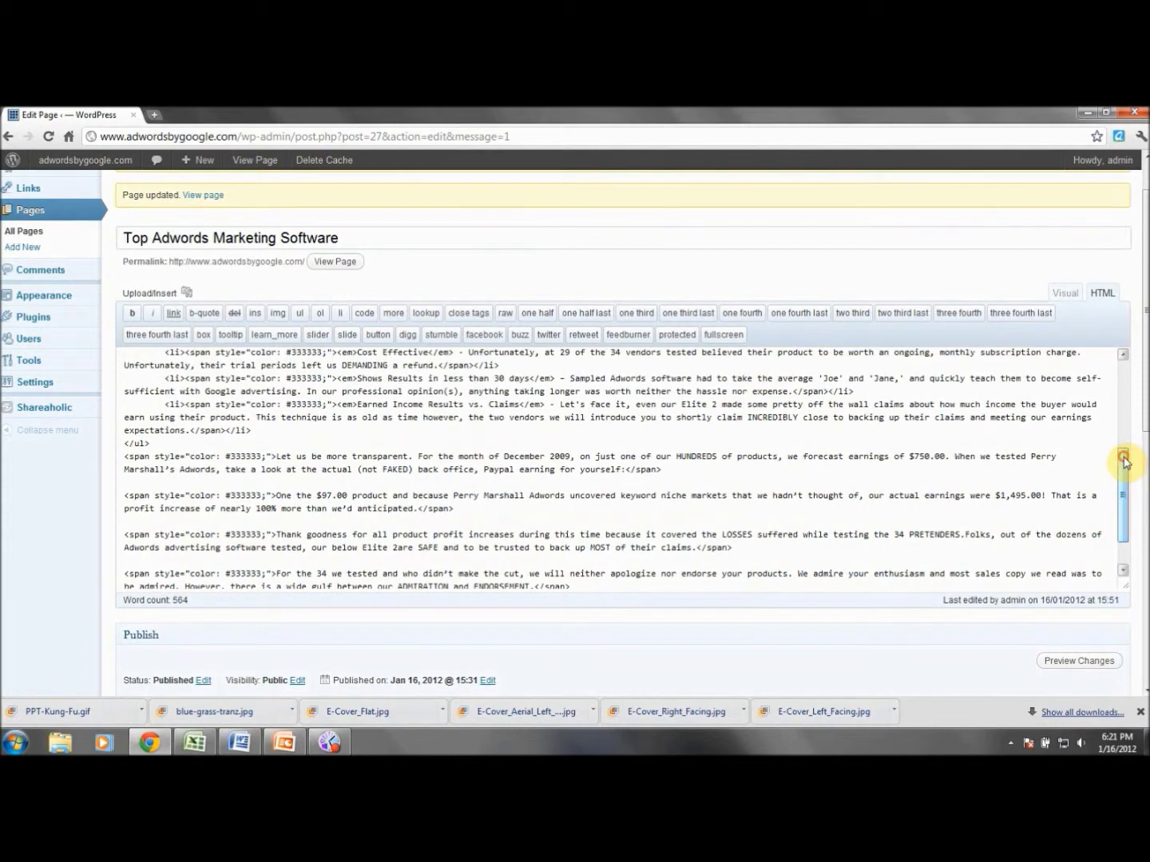
Step: Open youtube.com/whatiswordpress in a new browser tab
click(161, 119)
text(youtube.com)
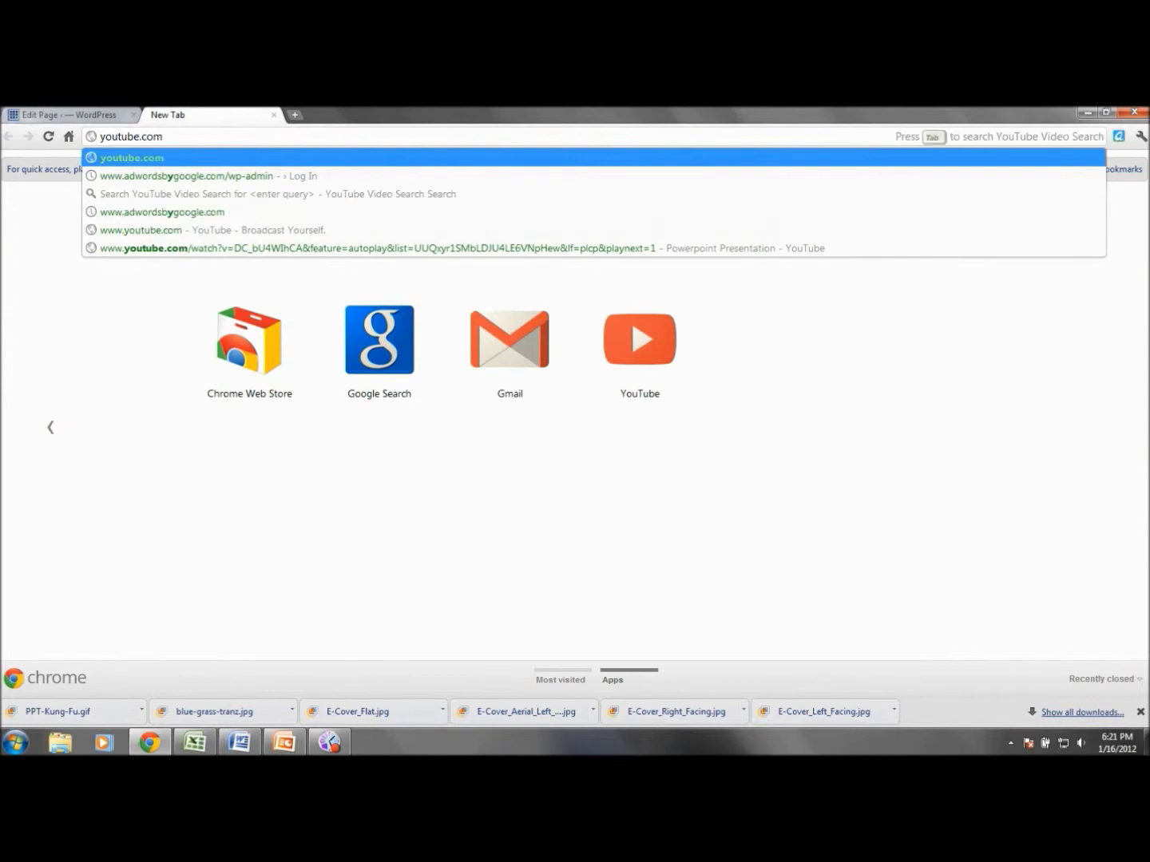
text(/wha)
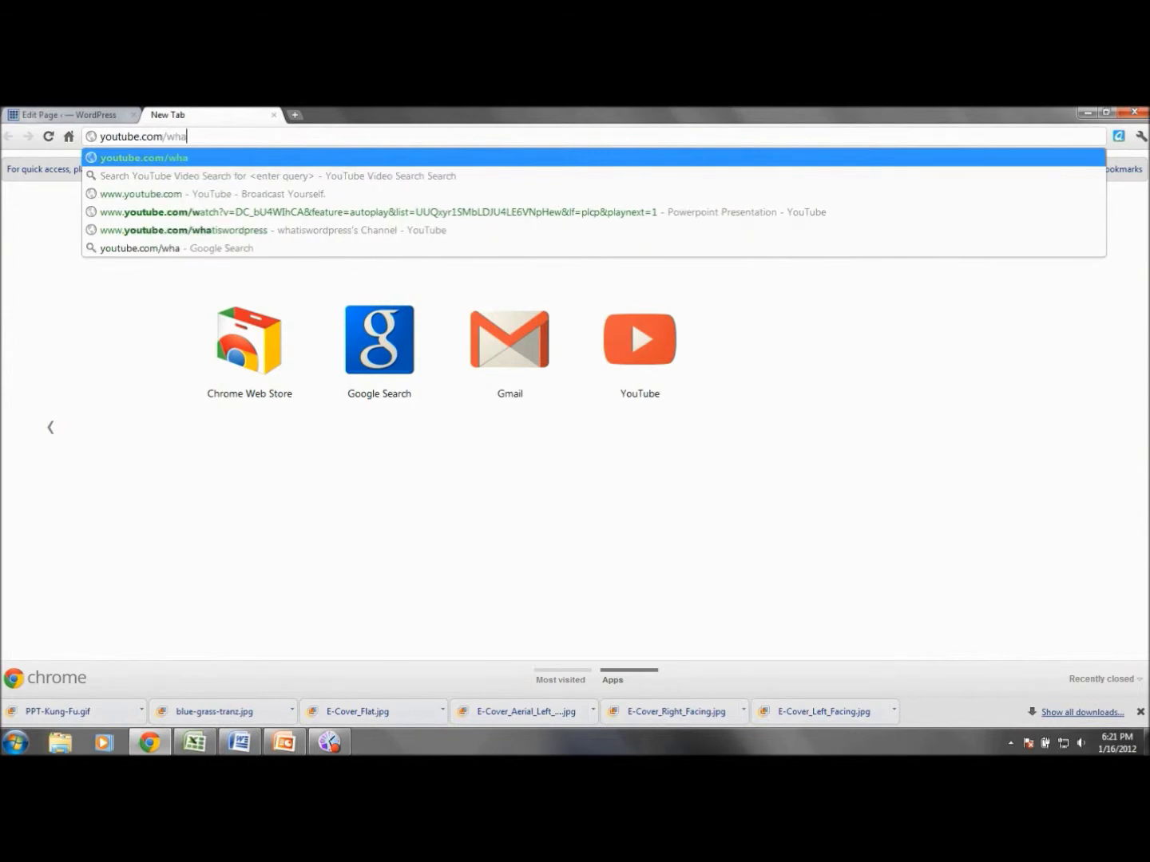
text(t)
text(iswordpress)
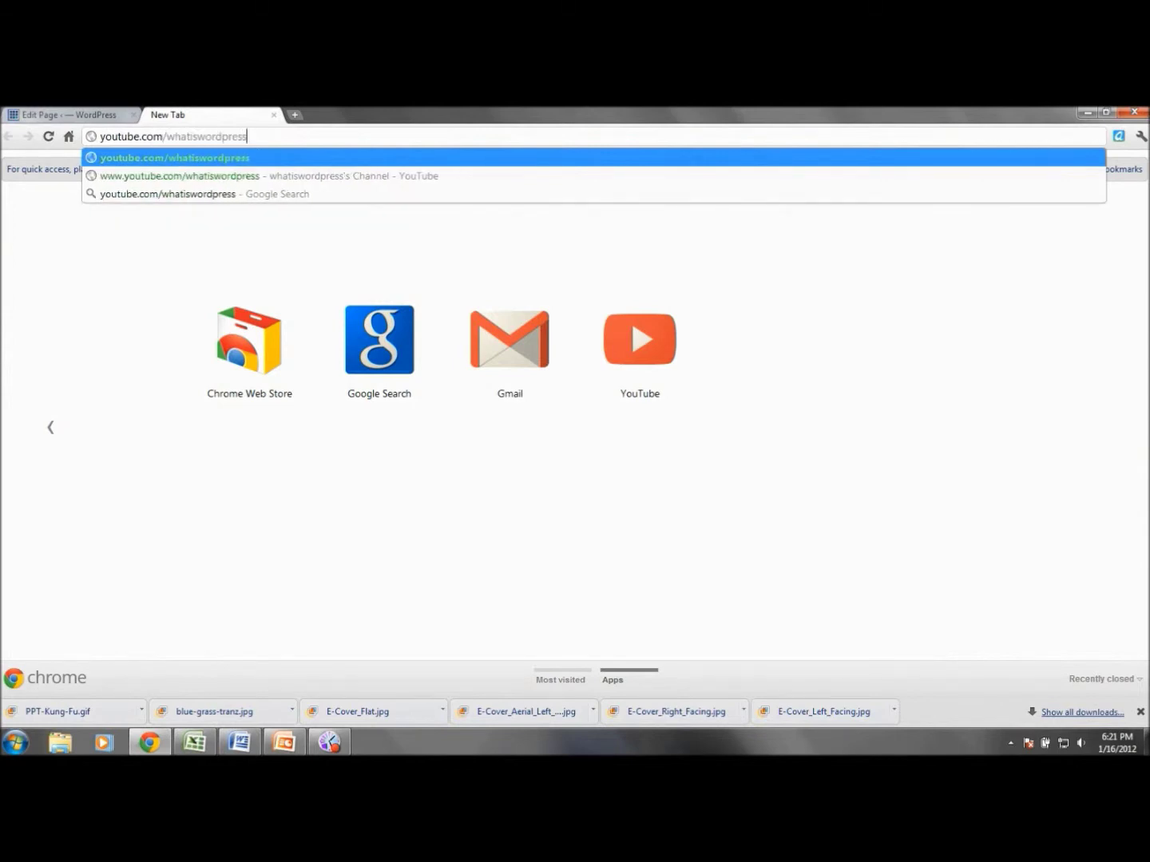
key(Return)
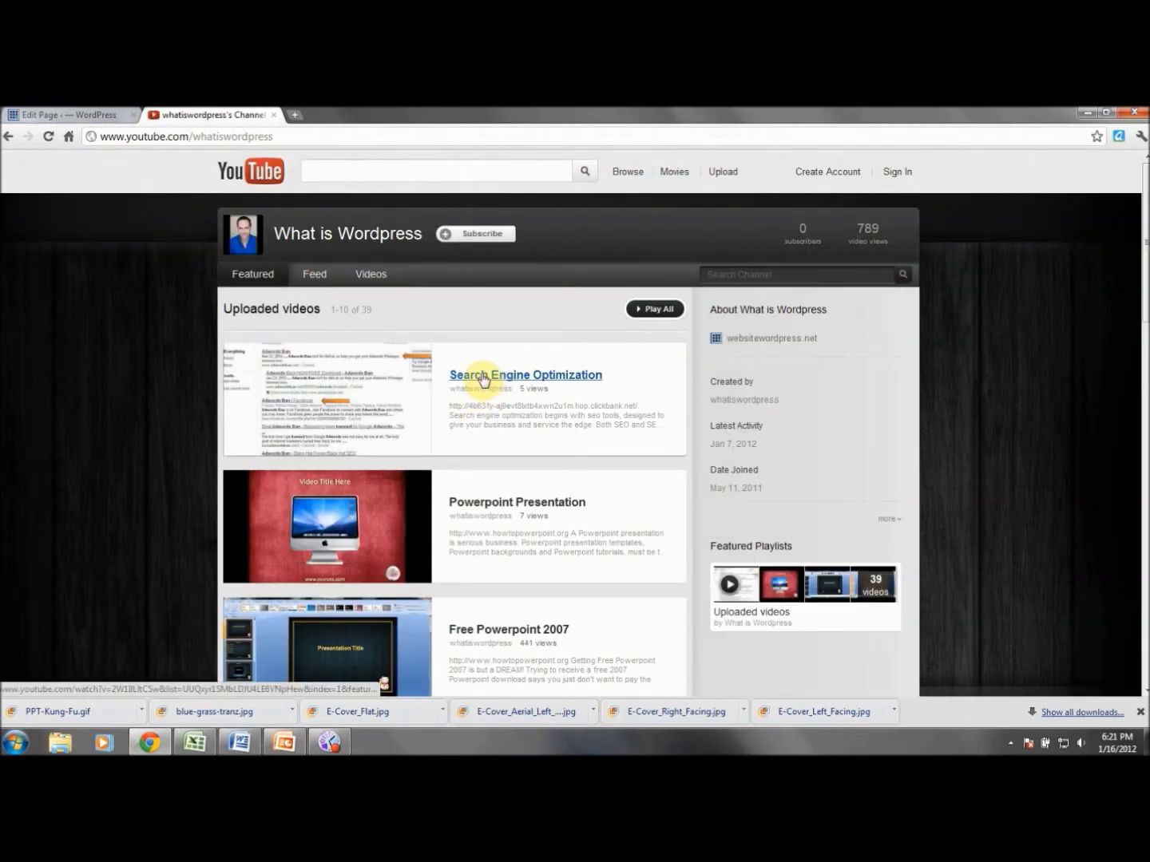
Step: Open the Search Engine Optimization video, pause it and copy its 420 × 315 iframe embed code from the sharing options
click(482, 375)
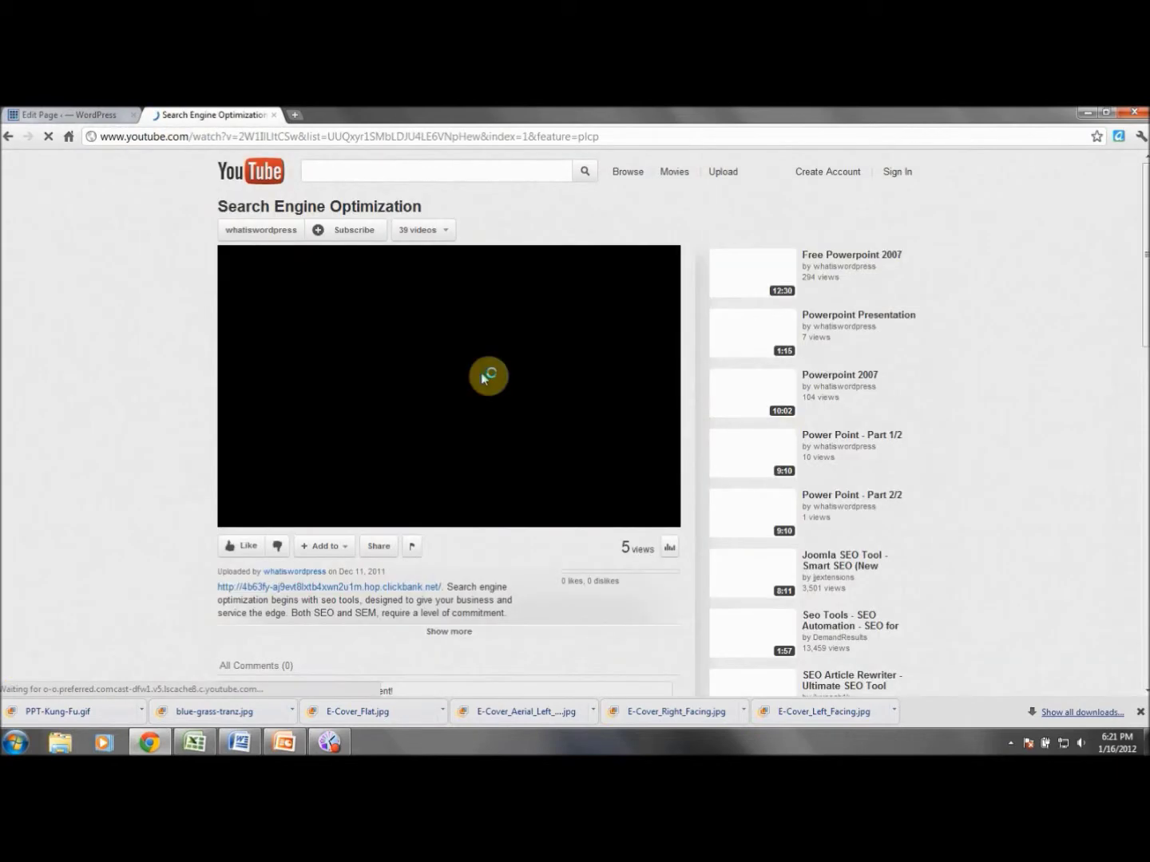
click(237, 520)
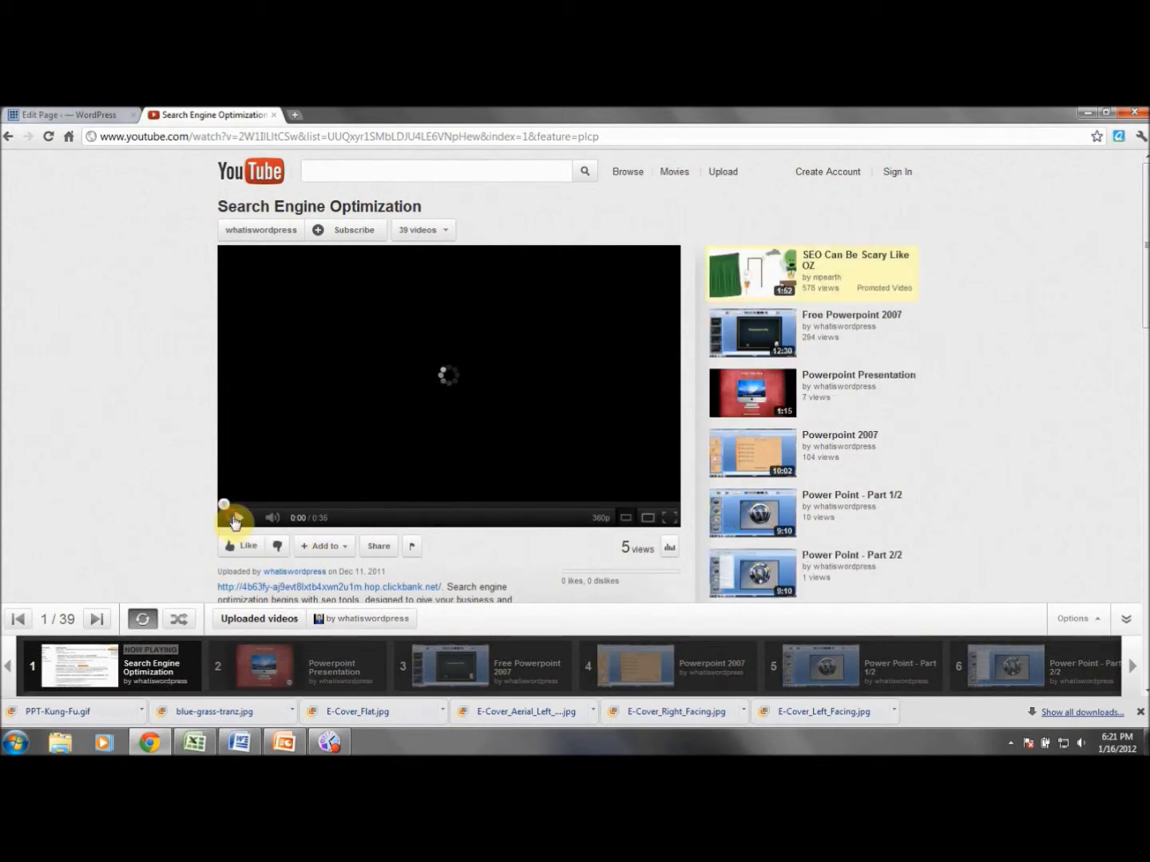
drag(1146, 264, 1147, 345)
click(370, 245)
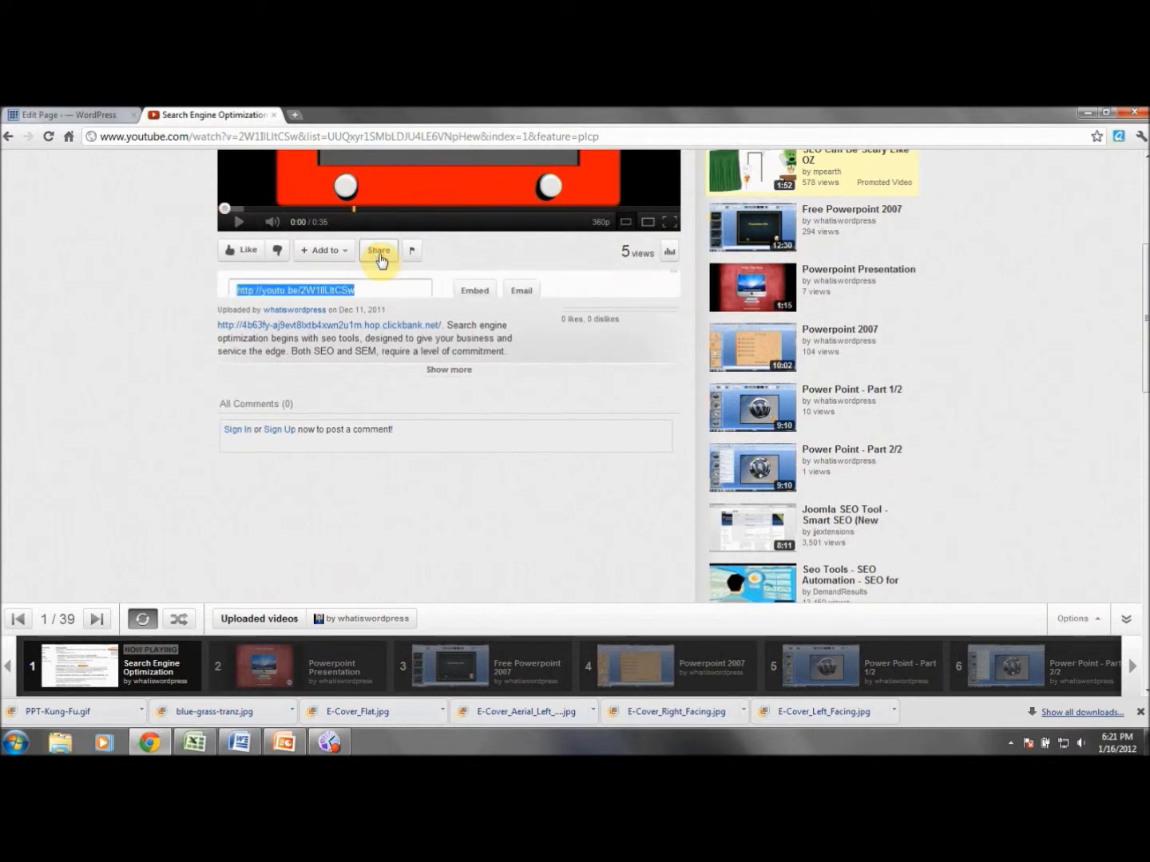
click(475, 301)
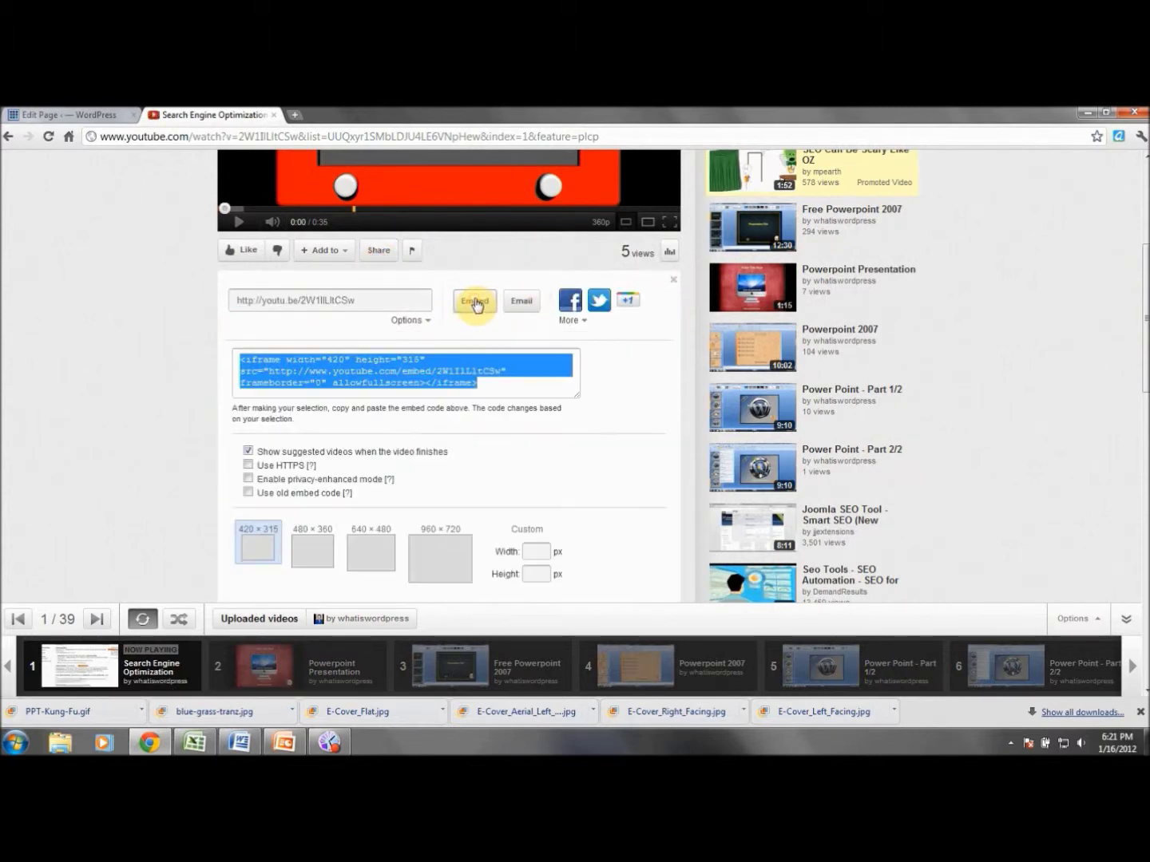
right_click(390, 369)
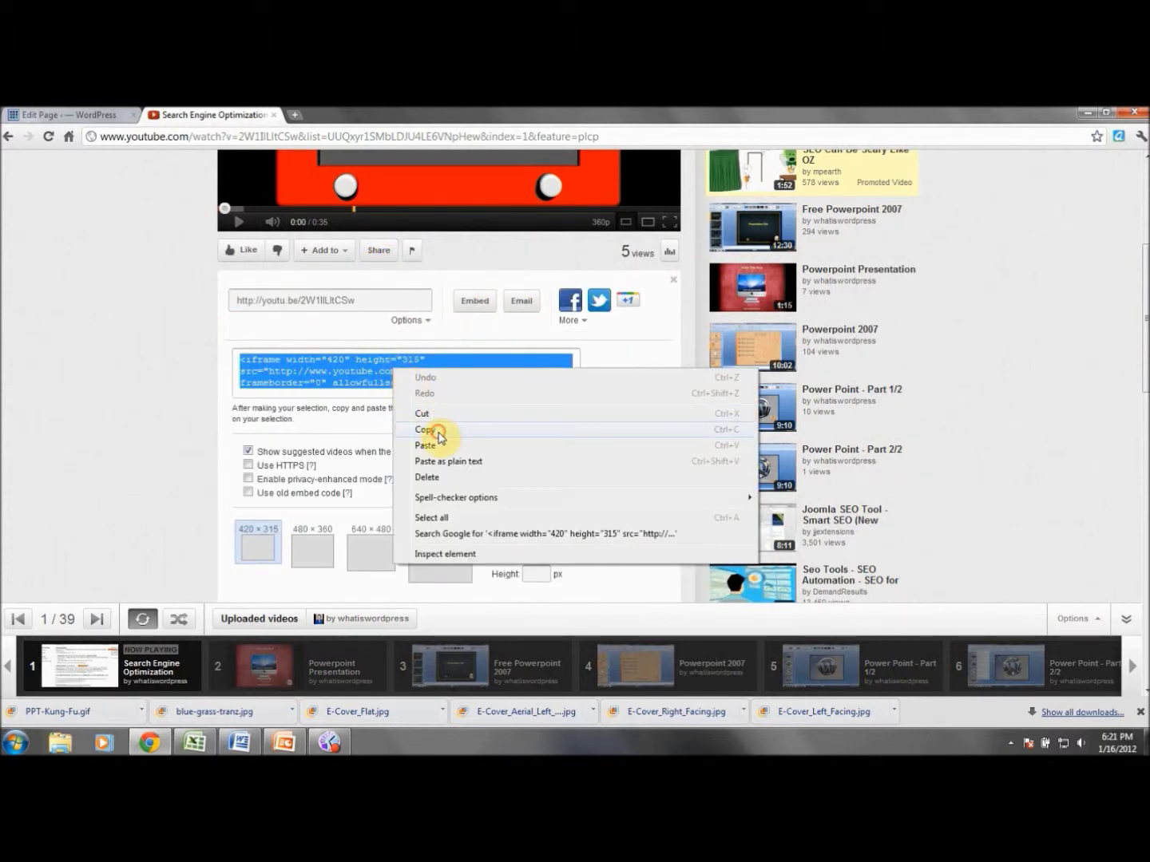
click(435, 433)
Step: Paste the embed code into the WordPress page's HTML above the "We know this to be true" paragraph and compare it with YouTube's embed options
click(50, 113)
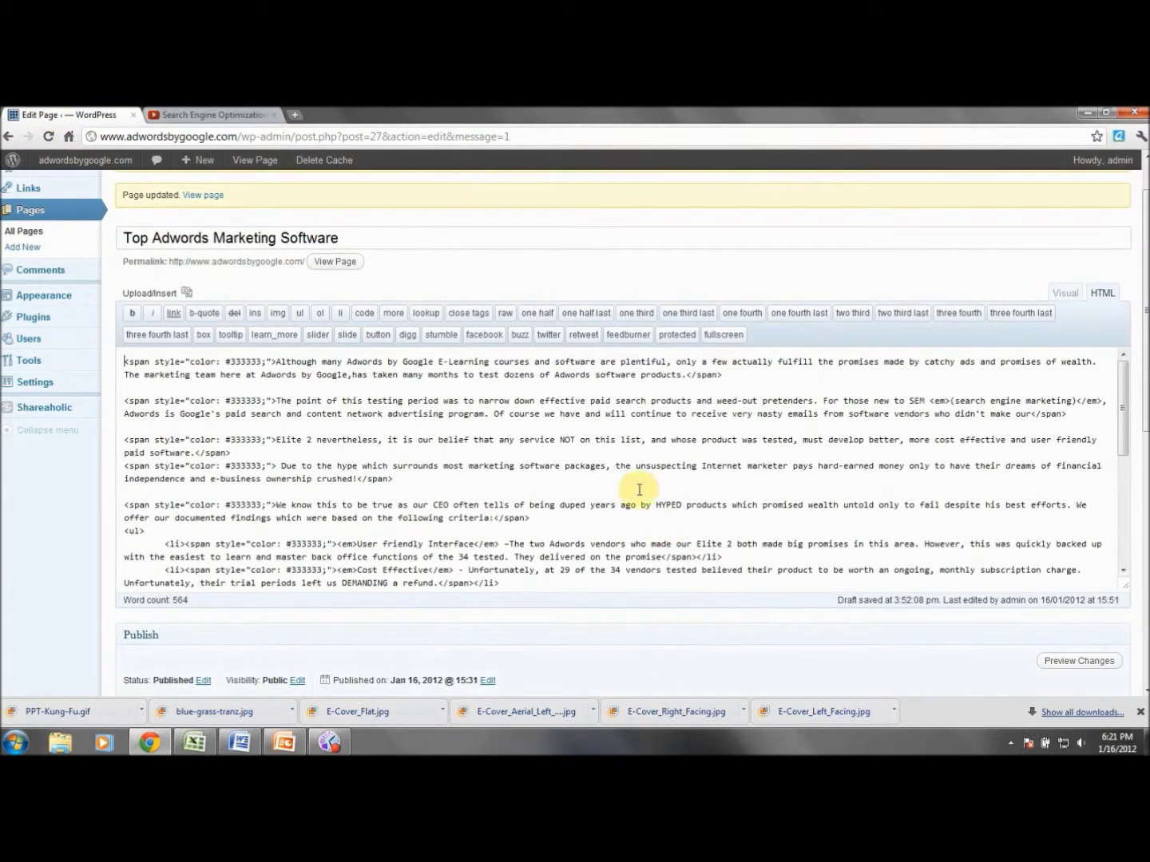
drag(1118, 411, 1133, 452)
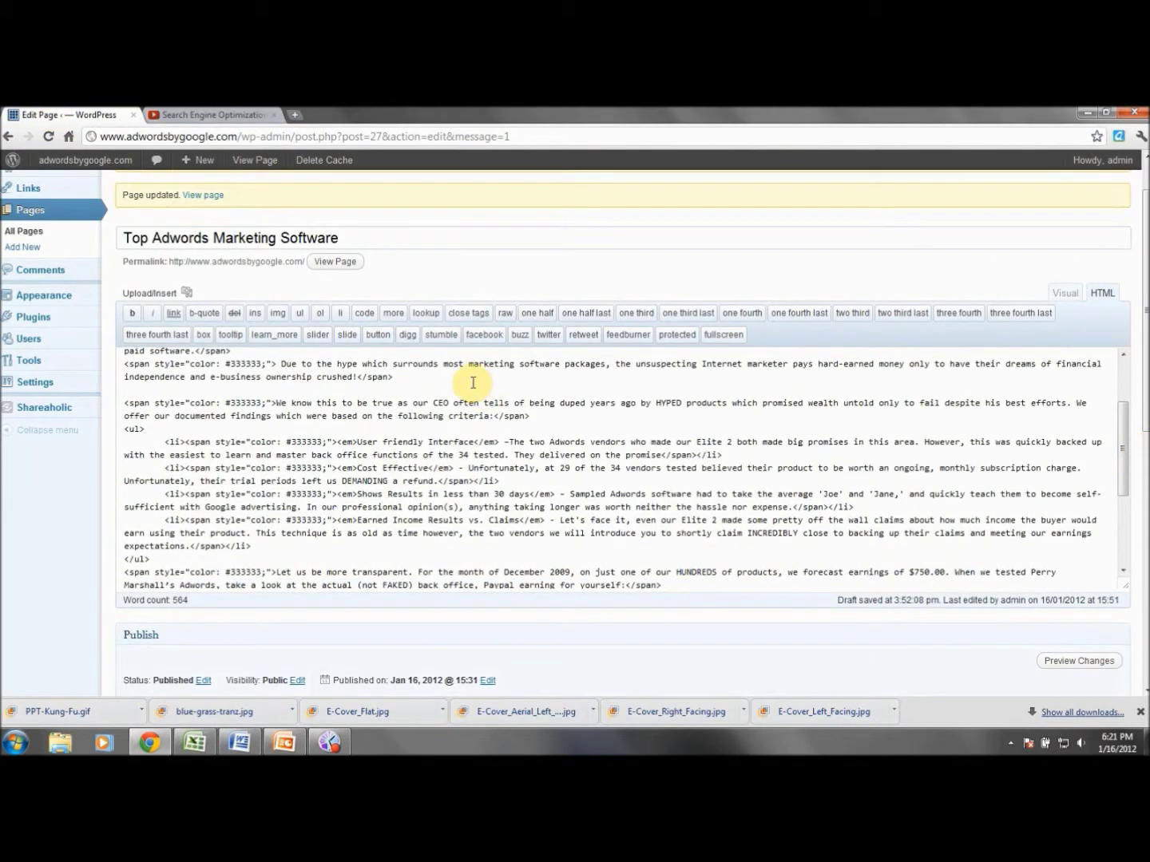
key(Return)
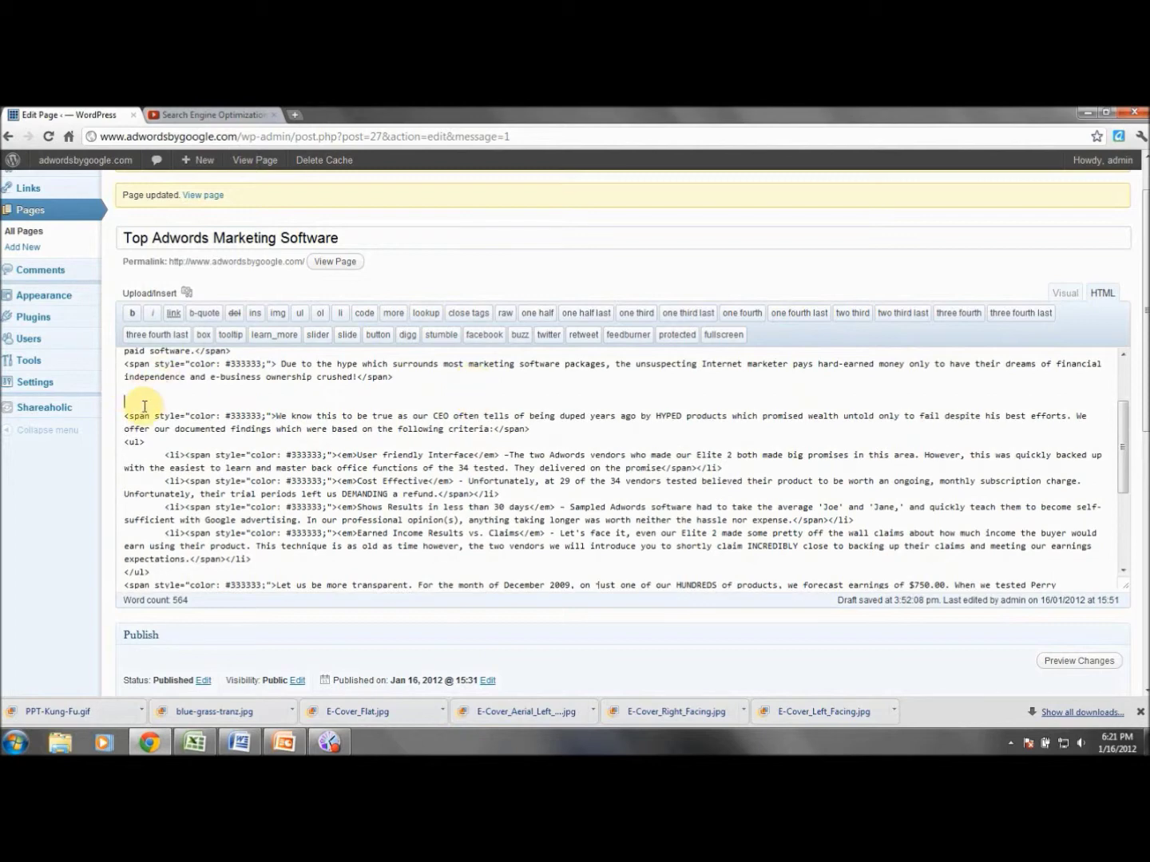
right_click(139, 399)
click(175, 474)
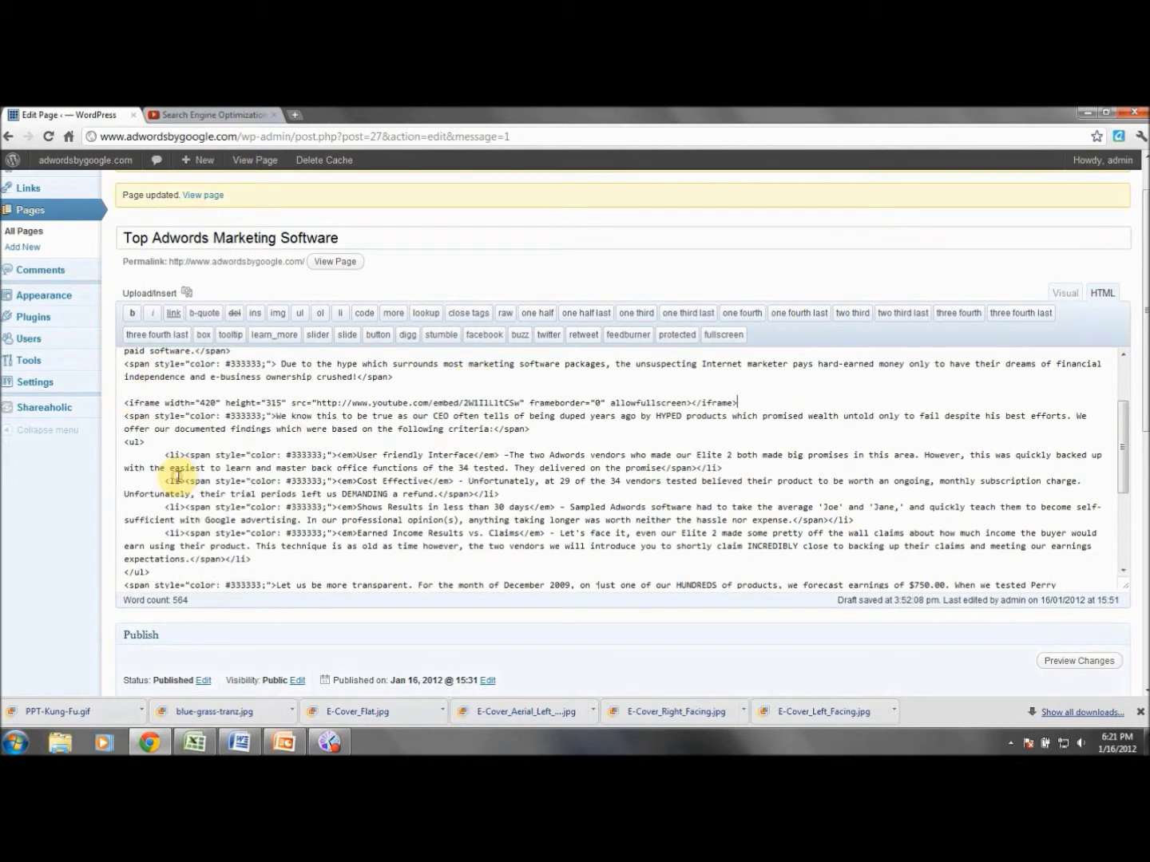
key(Return)
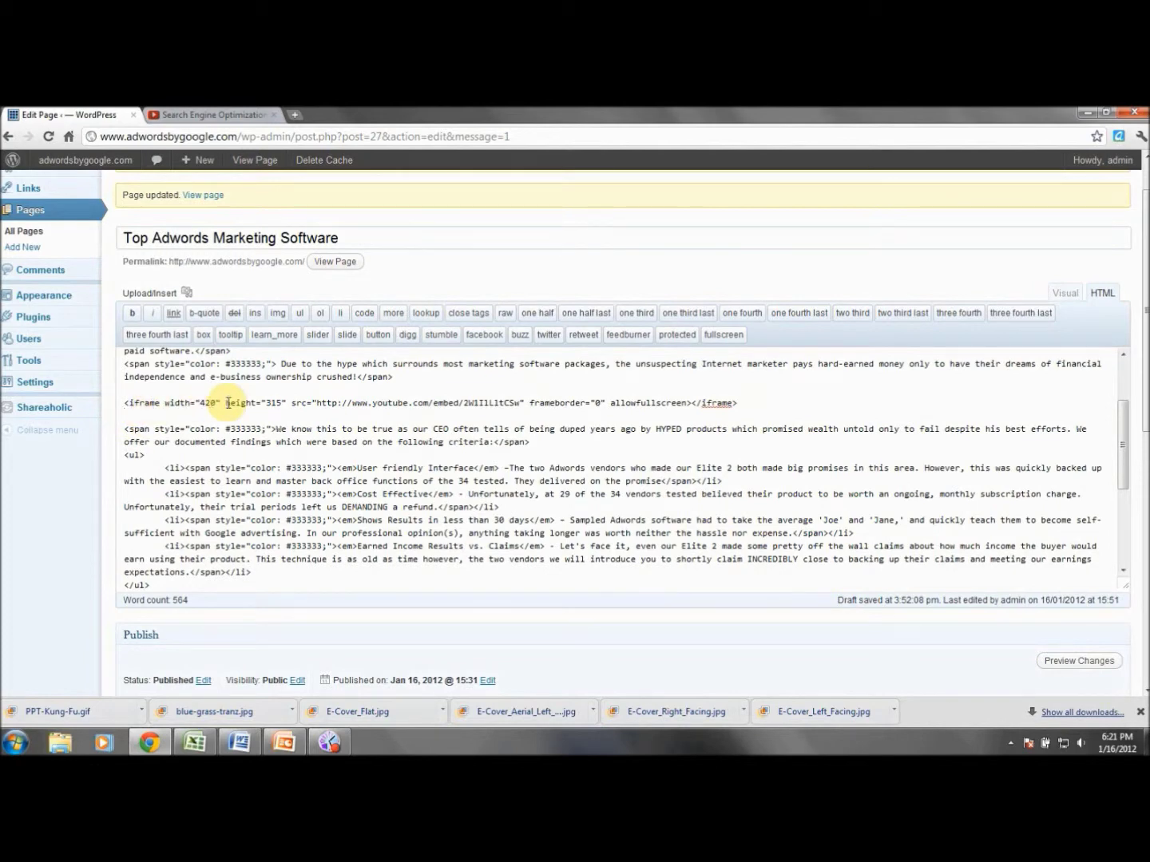
click(195, 115)
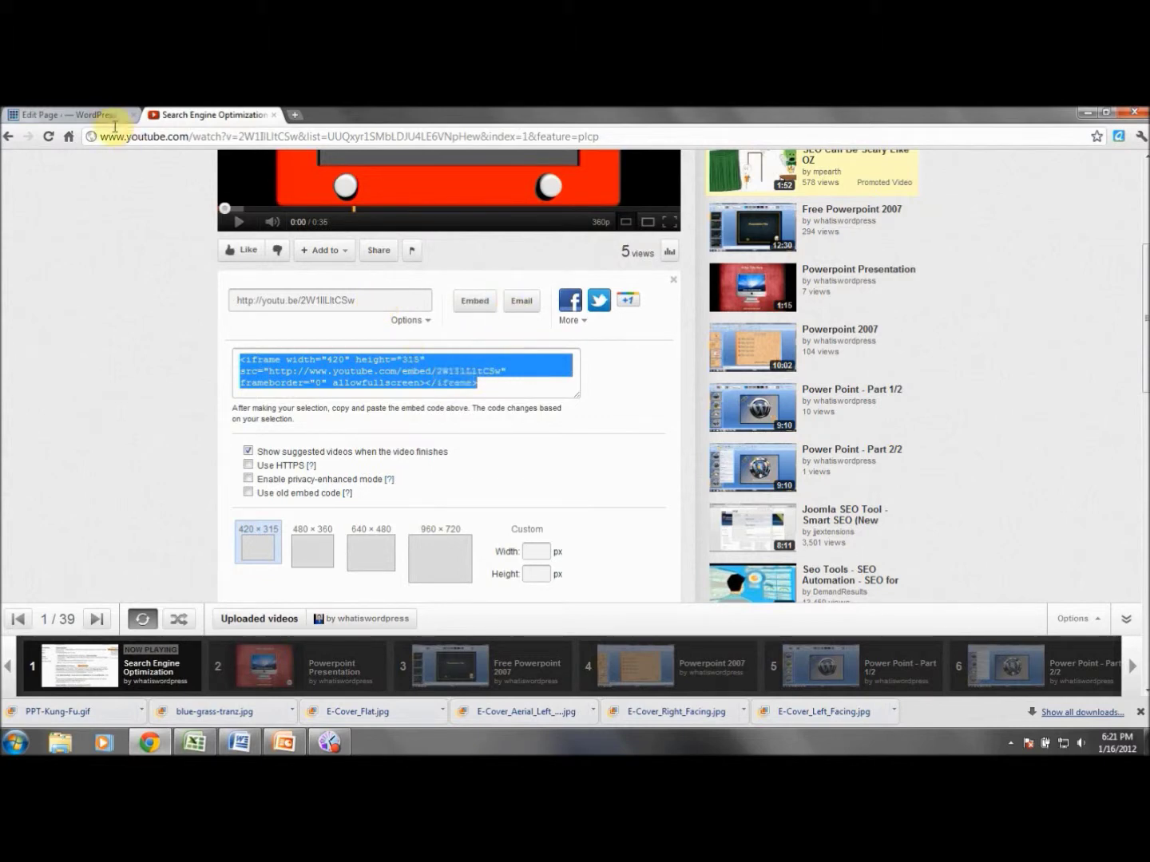
click(76, 116)
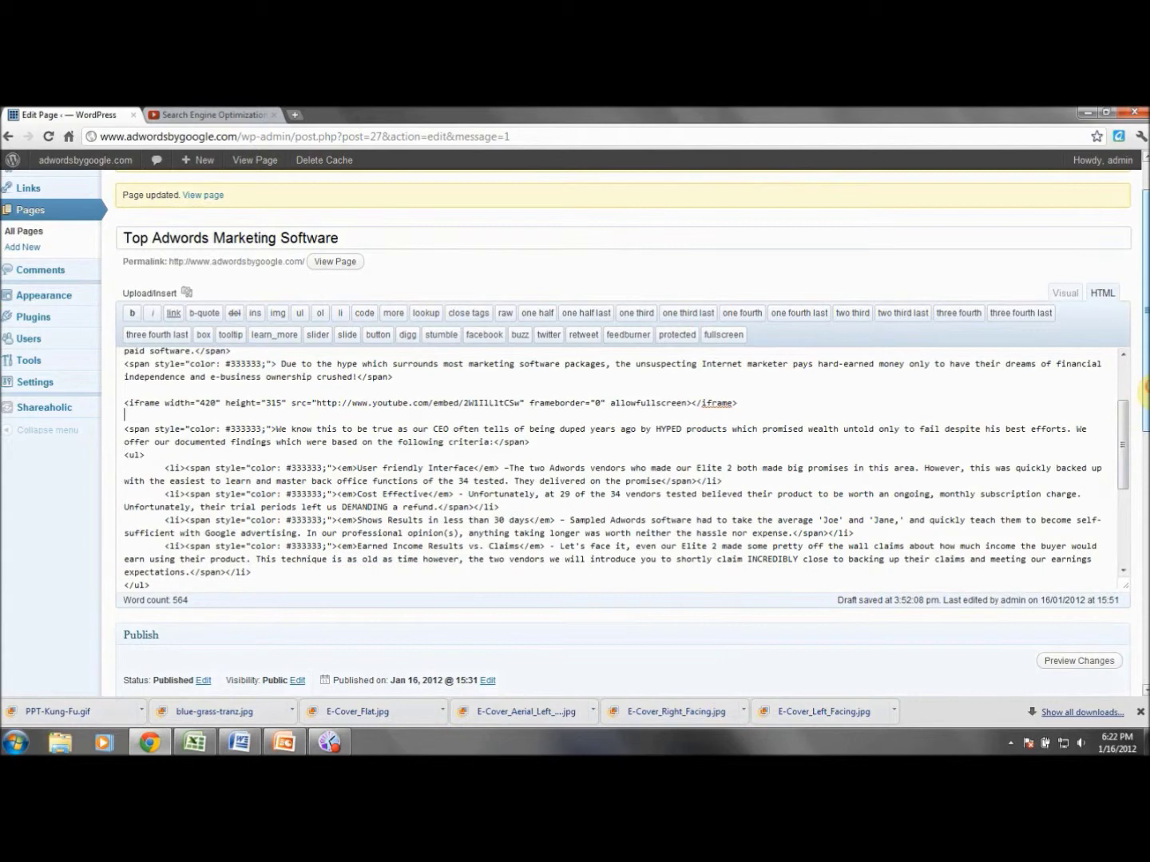
Step: Switch the page editor to Visual mode, check the video placeholder and update the page
drag(1144, 391, 1144, 436)
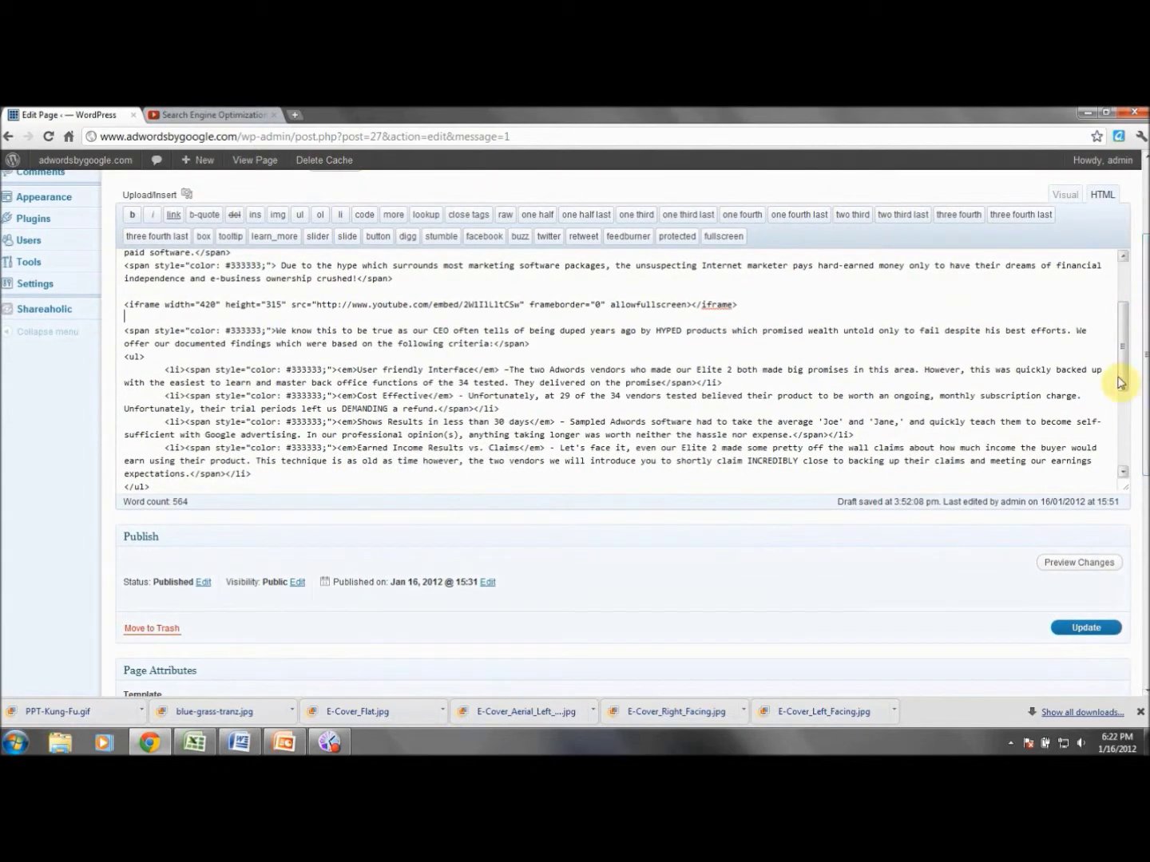
click(1065, 194)
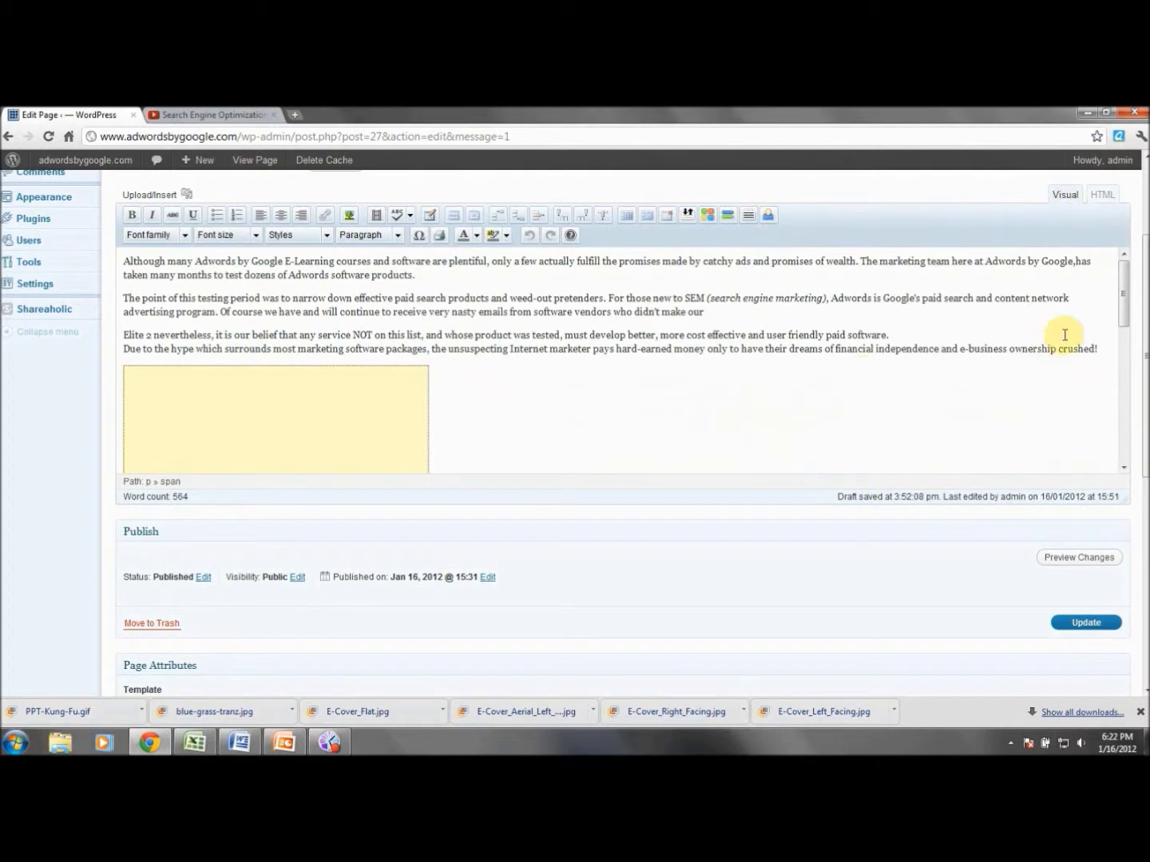
drag(1122, 316, 1132, 367)
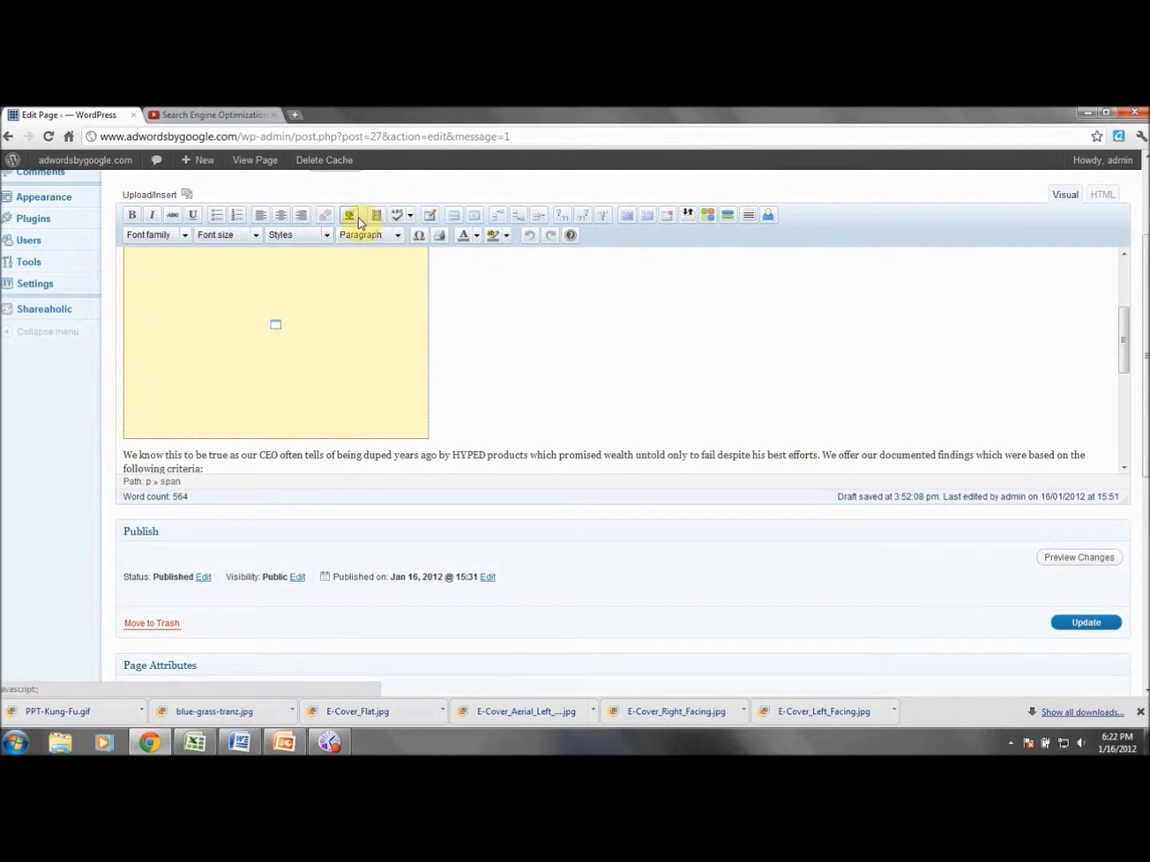
mouse_move(1120, 329)
mouse_down()
mouse_move(1121, 283)
mouse_move(1120, 327)
mouse_up()
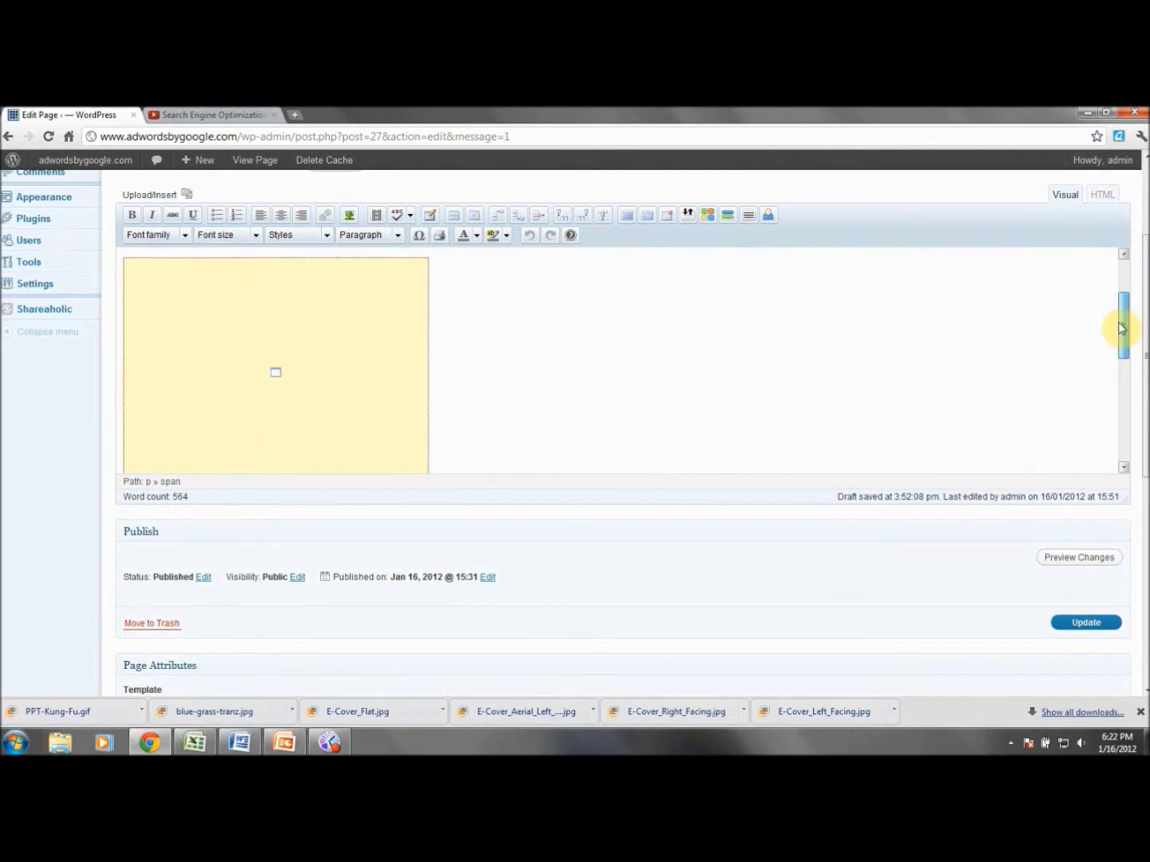
click(1084, 622)
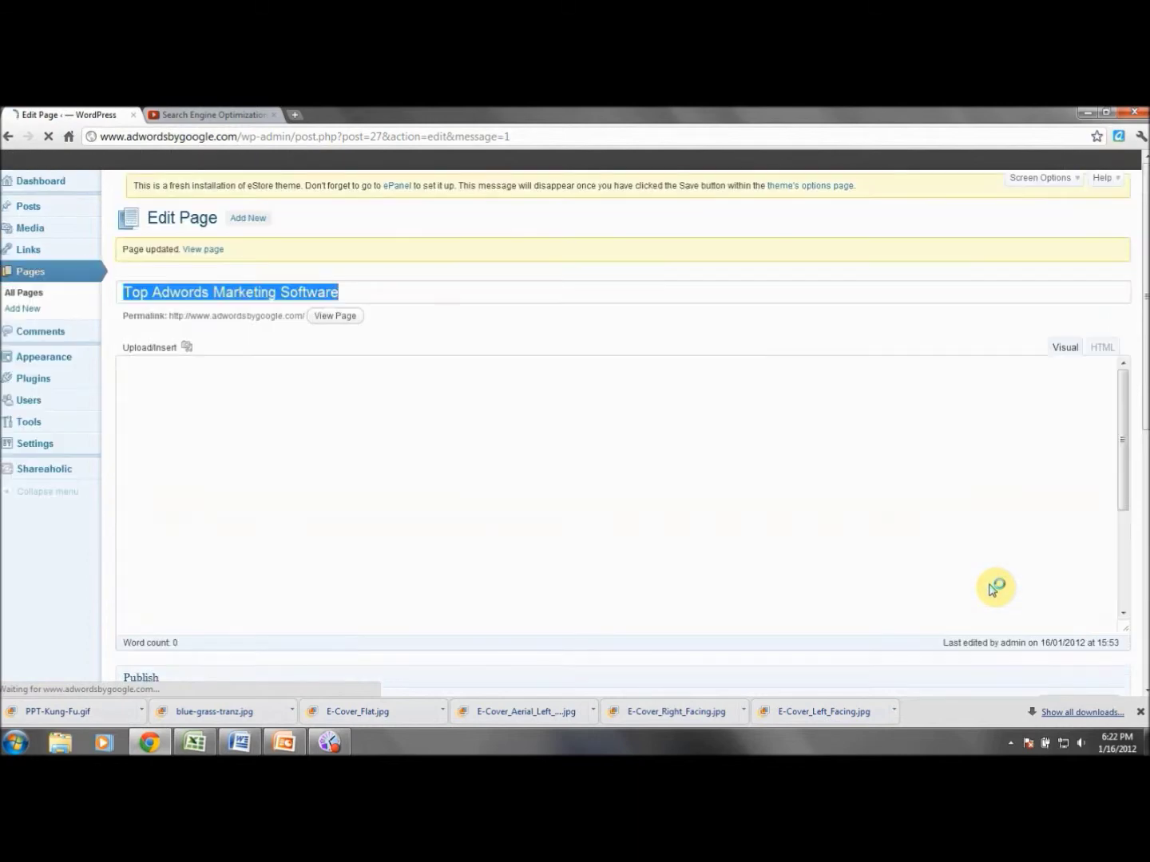
Step: View the updated page on the live site, play the embedded video briefly and pause it
click(199, 260)
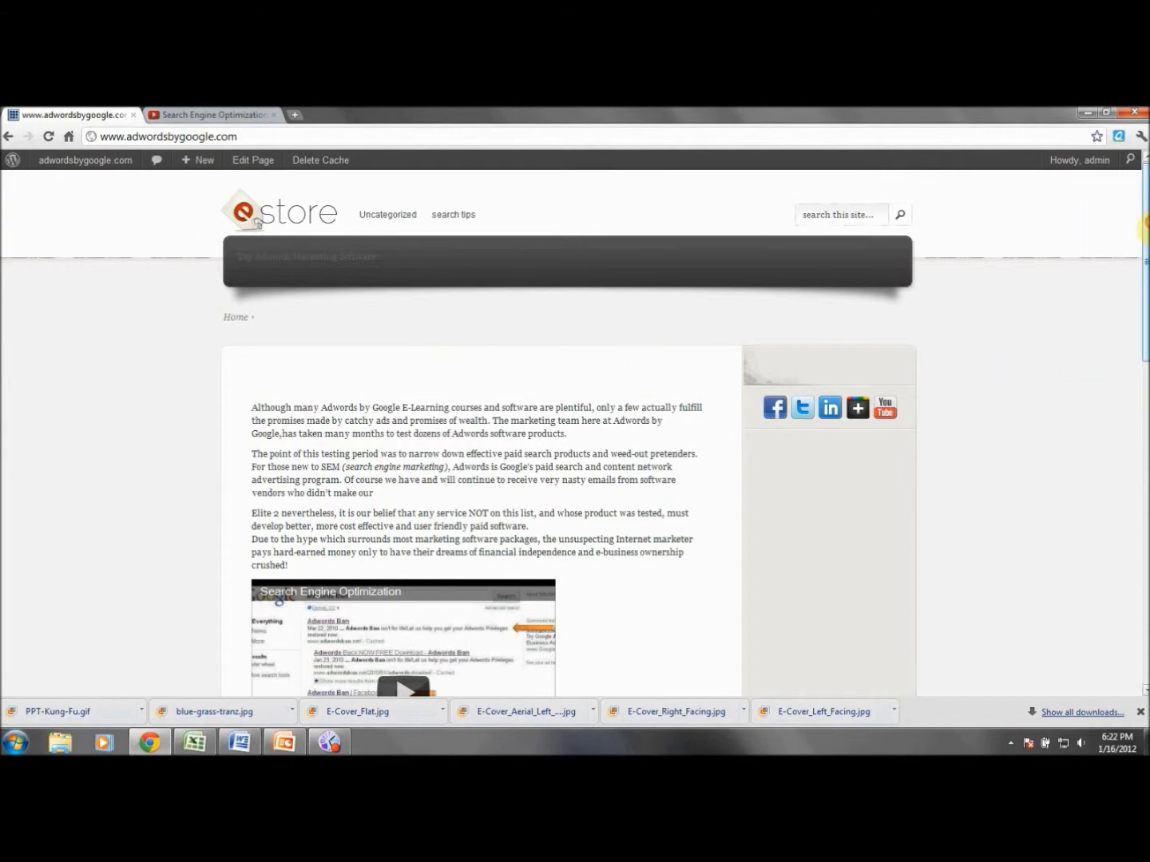
drag(1144, 222, 1144, 315)
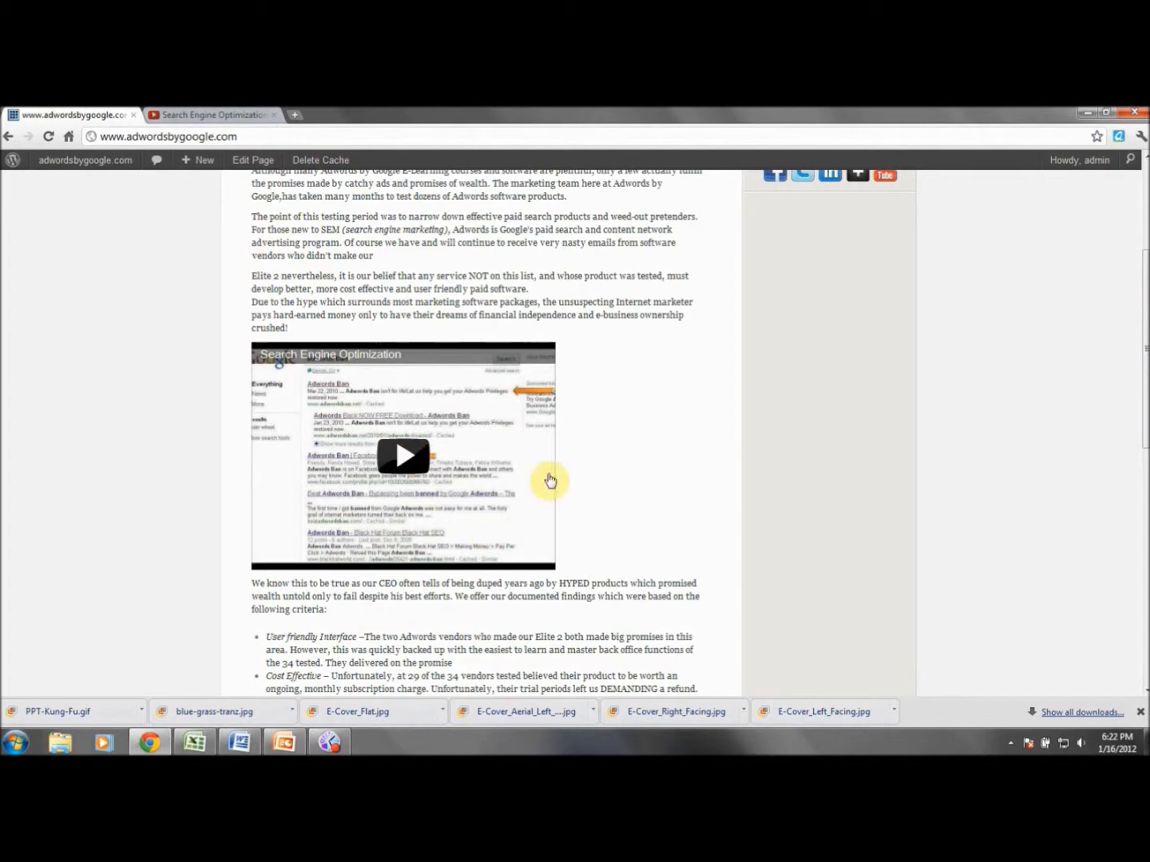
click(404, 455)
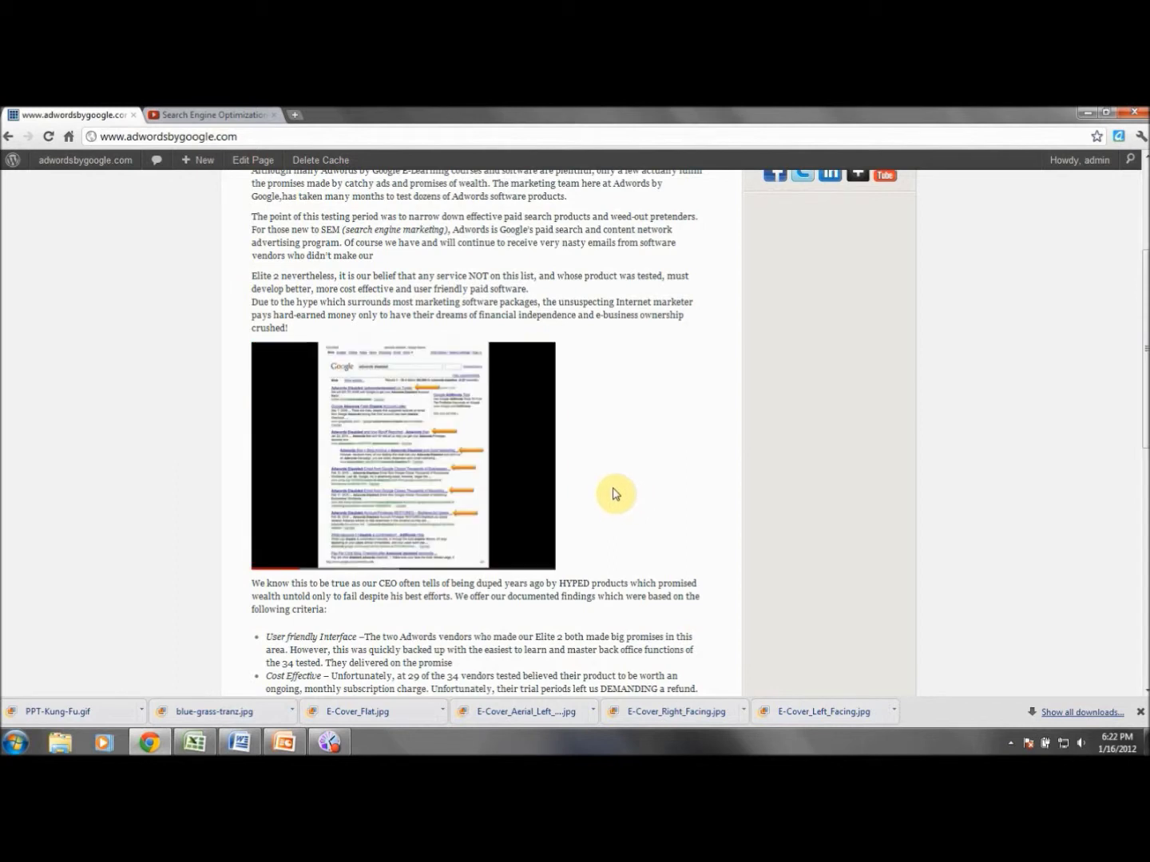
click(273, 564)
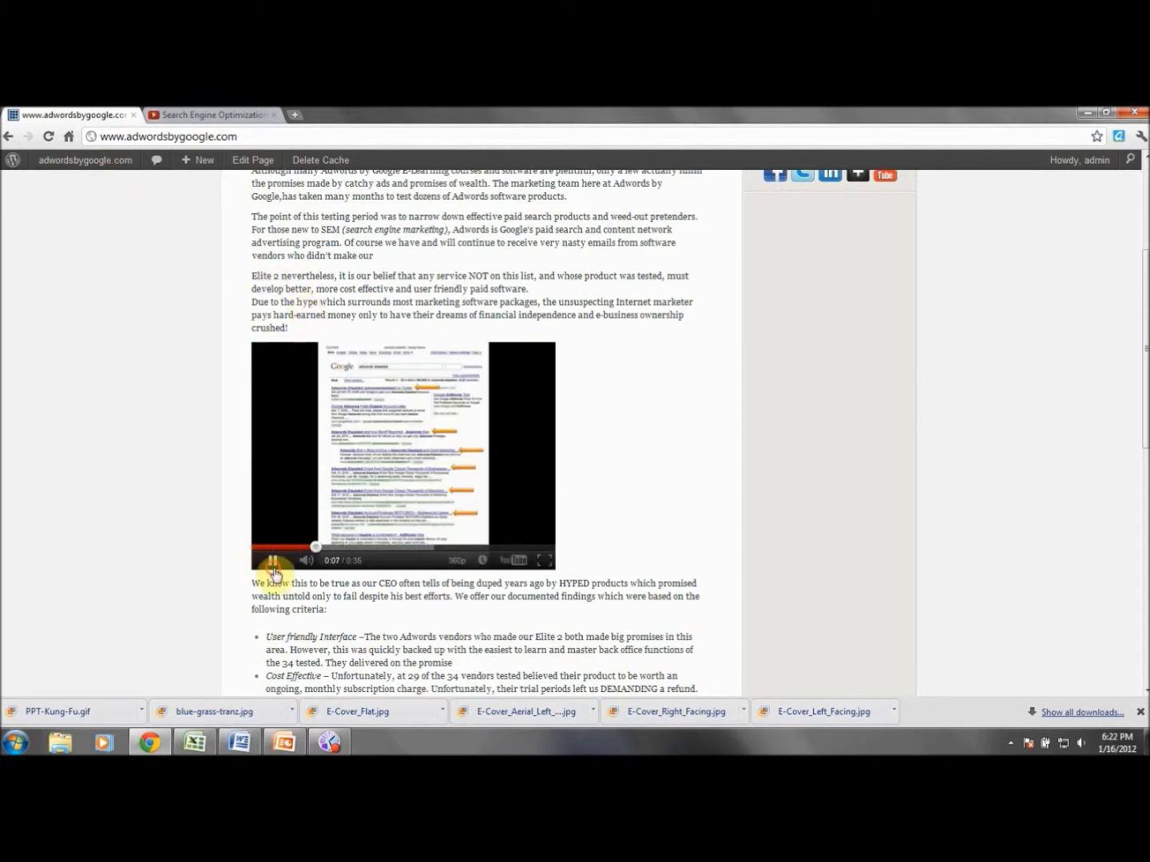
Step: Return to the page editor in HTML mode and delete the video's iframe code along with the extra blank lines around it
click(10, 139)
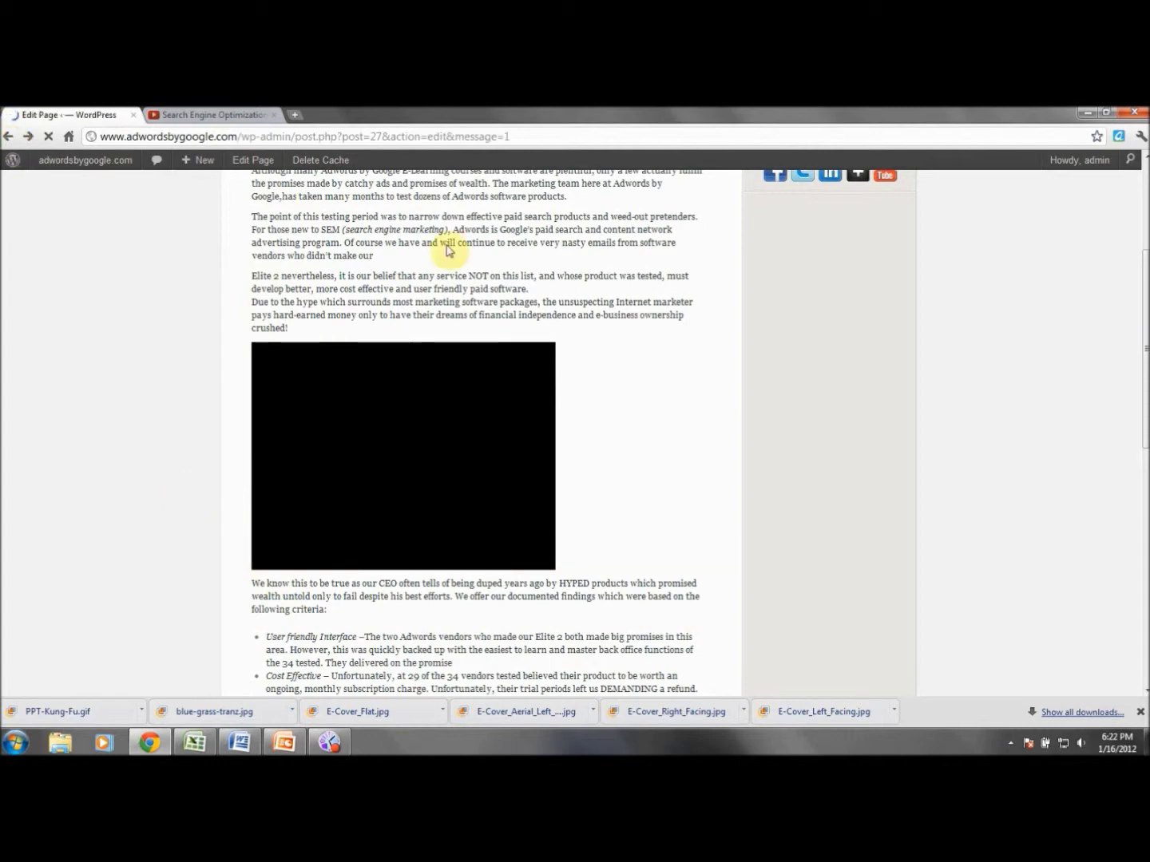
click(1105, 356)
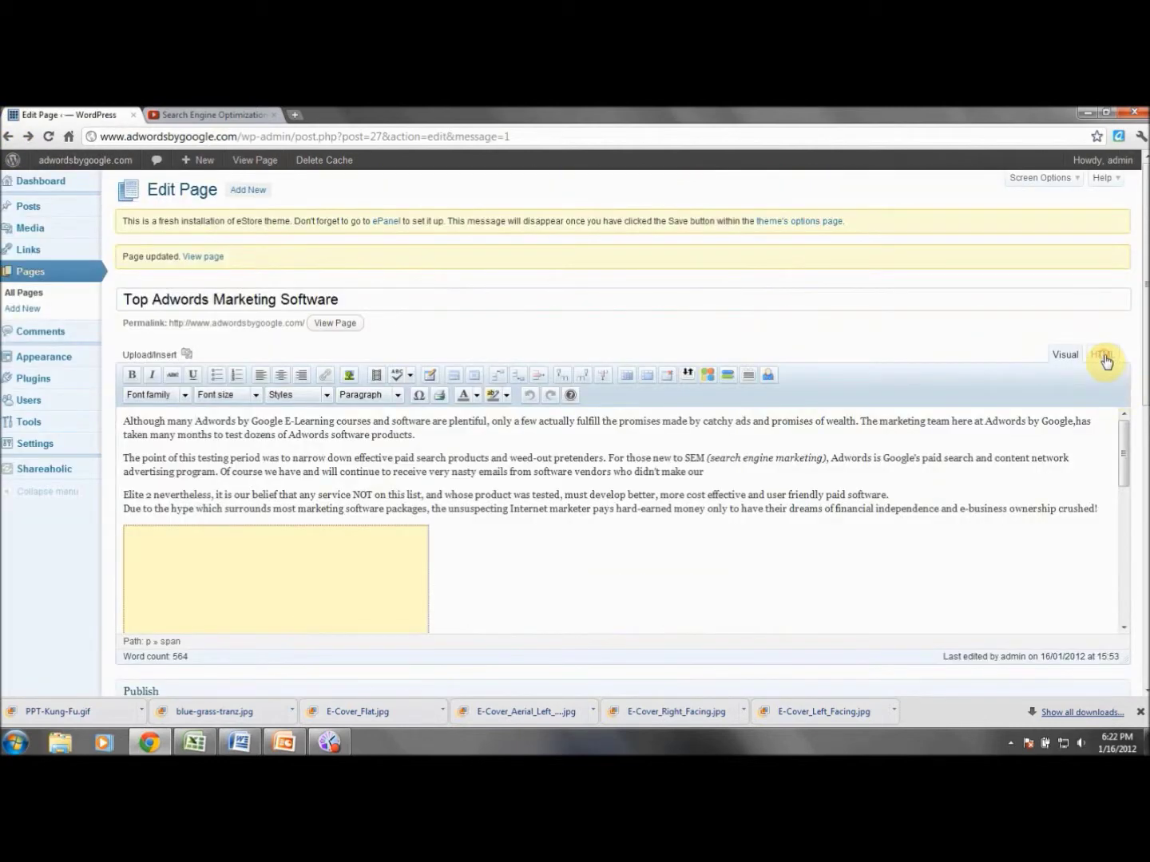
drag(125, 566, 687, 559)
key(BackSpace)
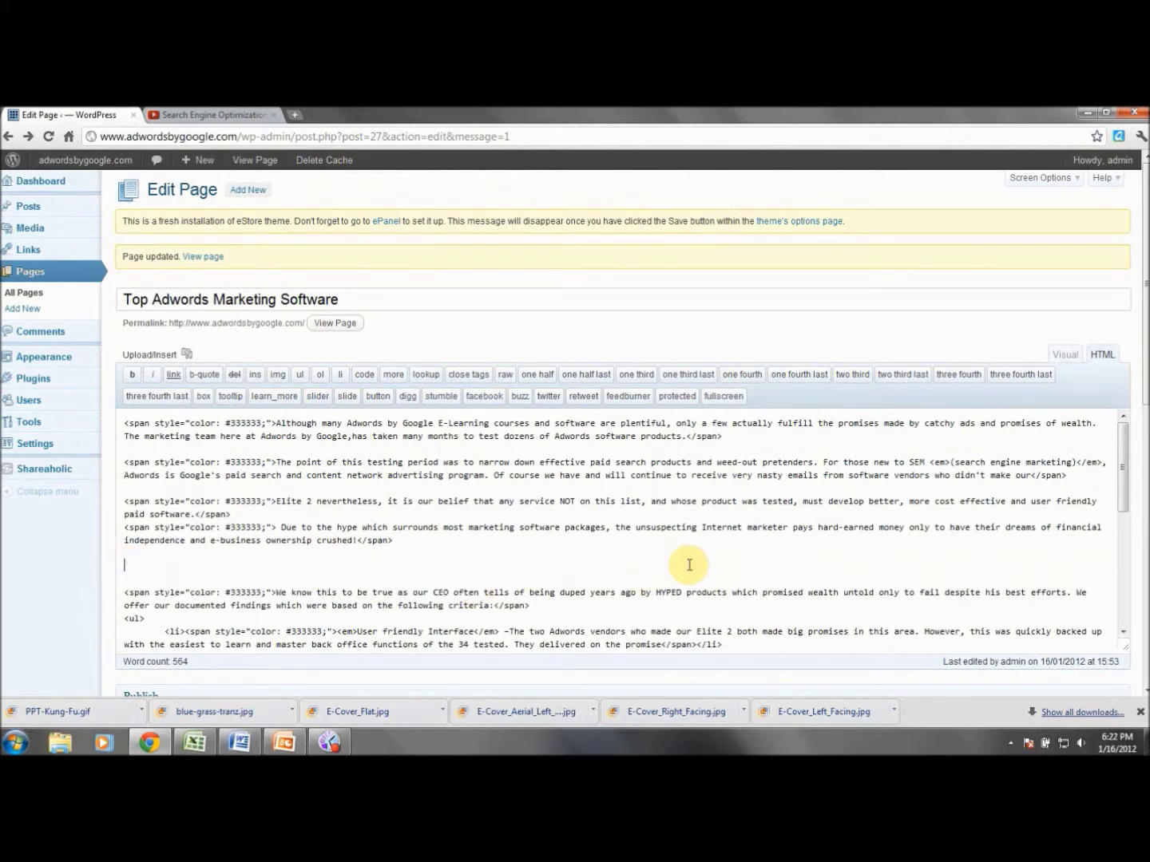
key(BackSpace)
key(BackSpace)
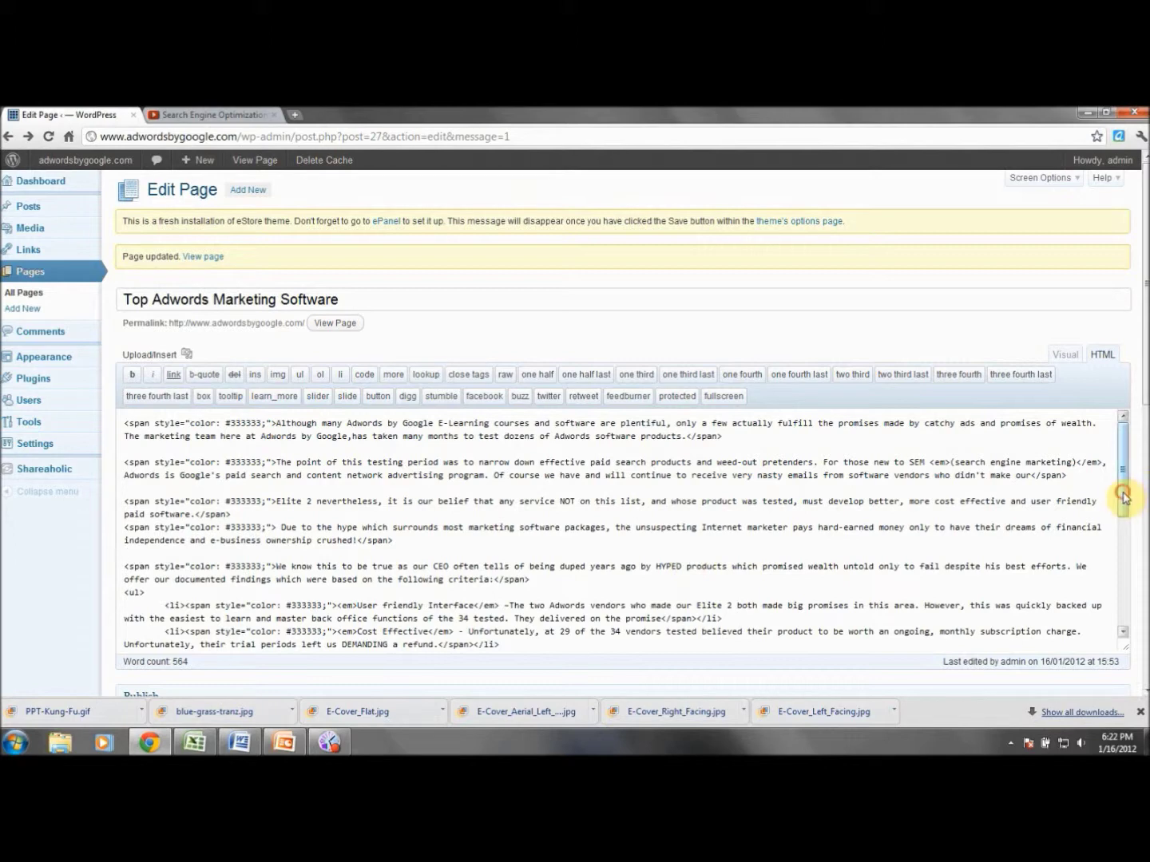
Step: Switch the page editor back to Visual mode and update the page without the video
drag(1122, 497, 1122, 511)
click(1058, 359)
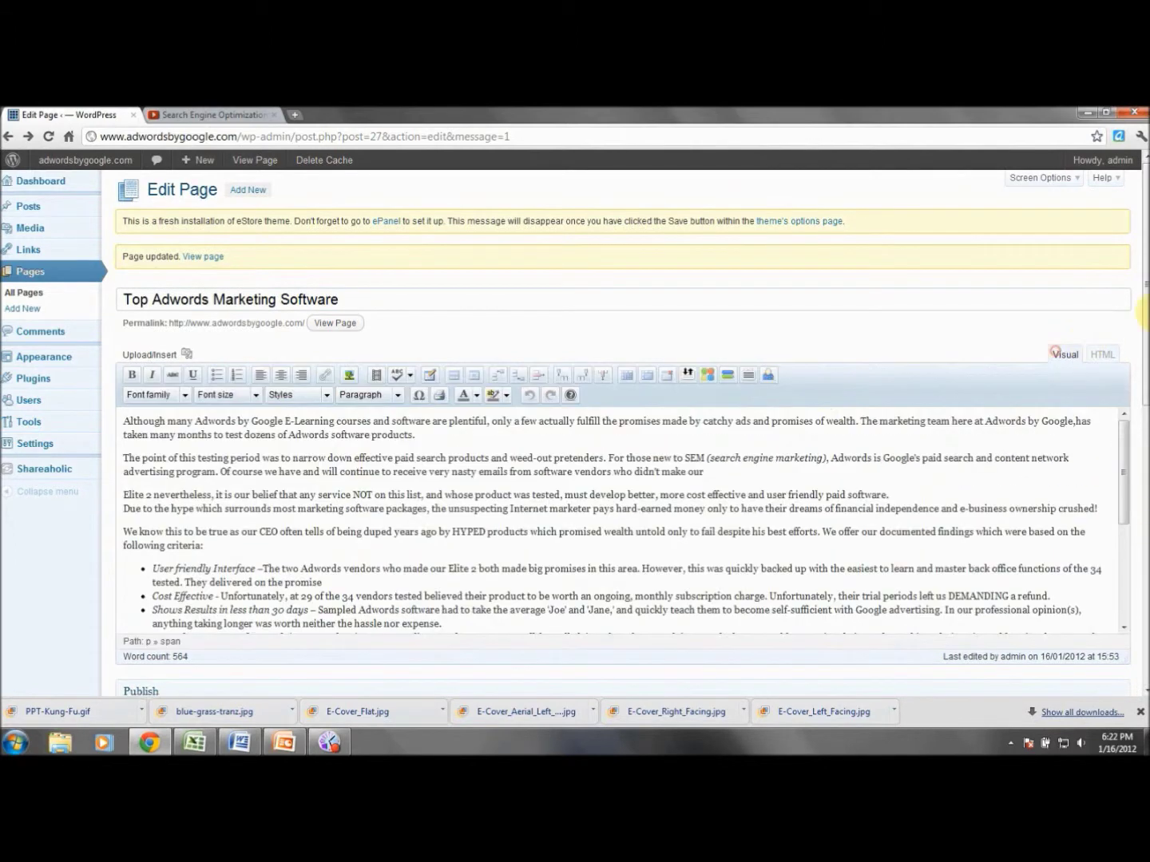
scroll(1094, 527, down, 5)
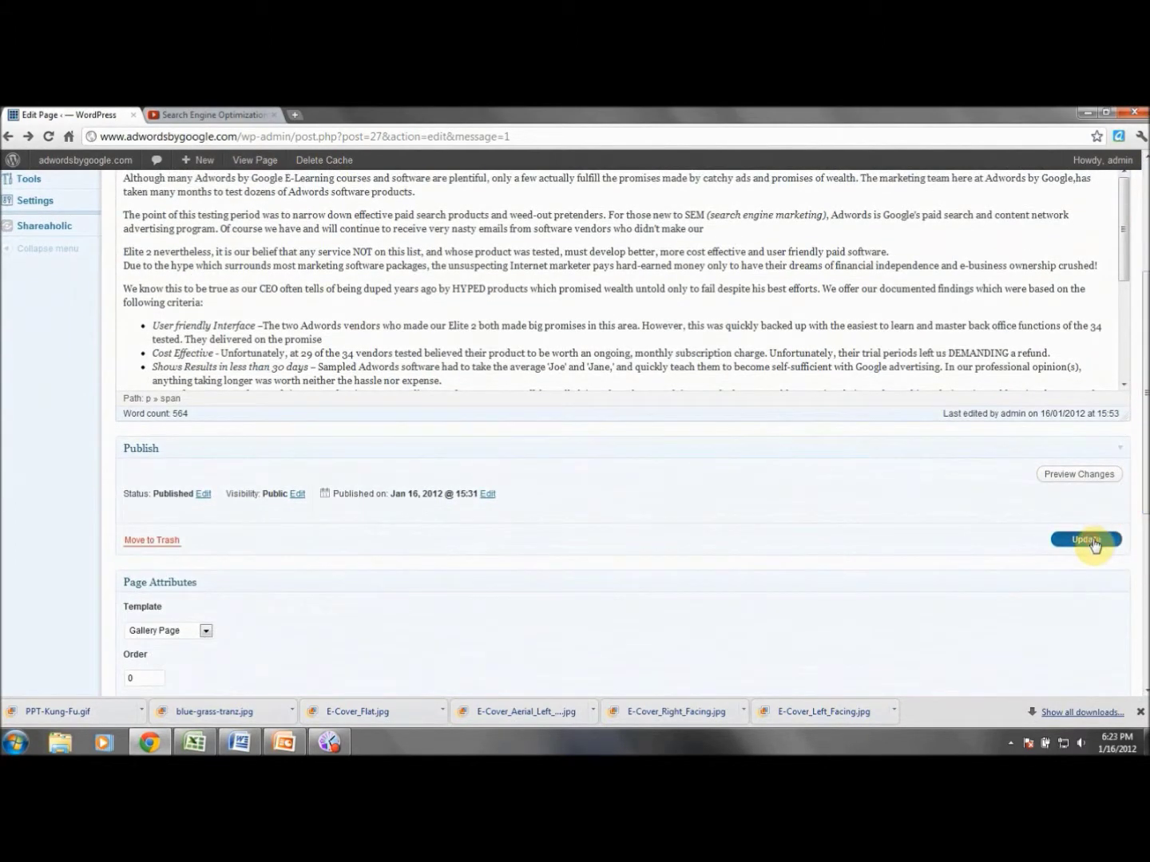
click(1092, 543)
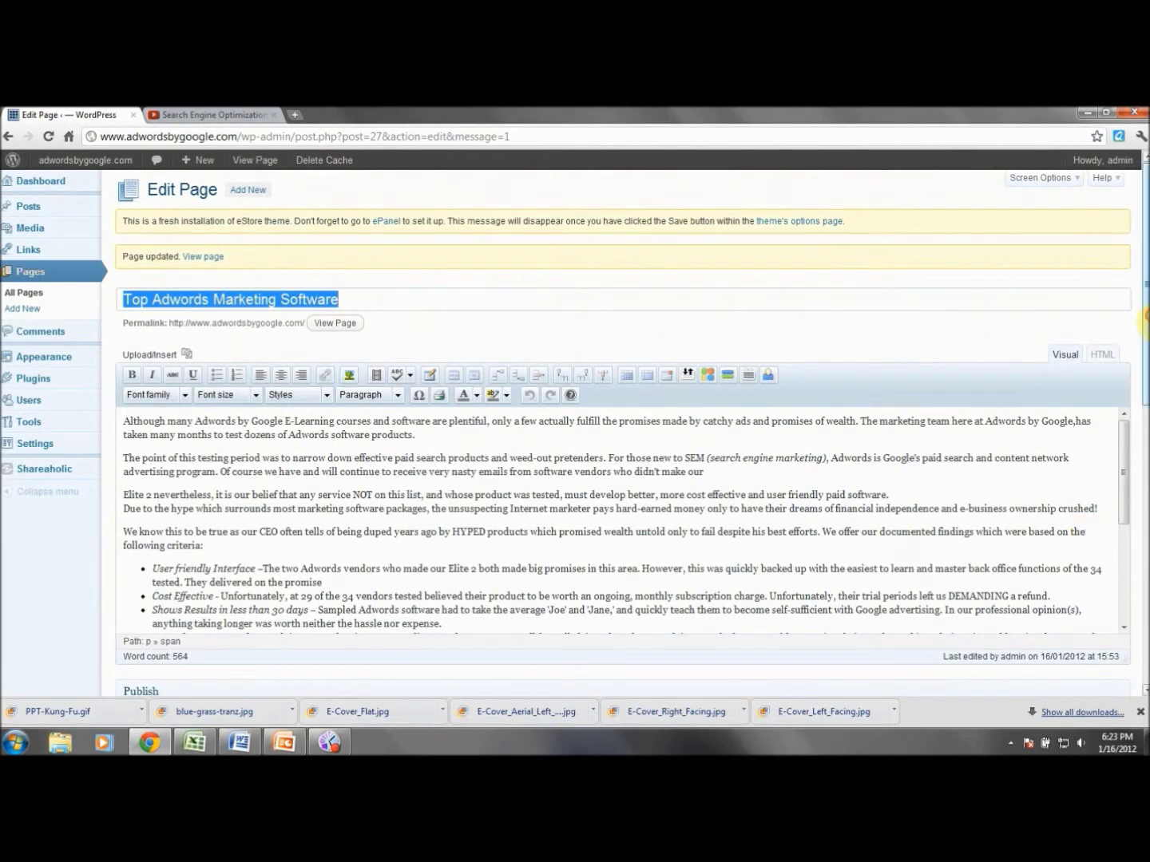
Step: Open the site's home page and examine the published content's layout
click(88, 162)
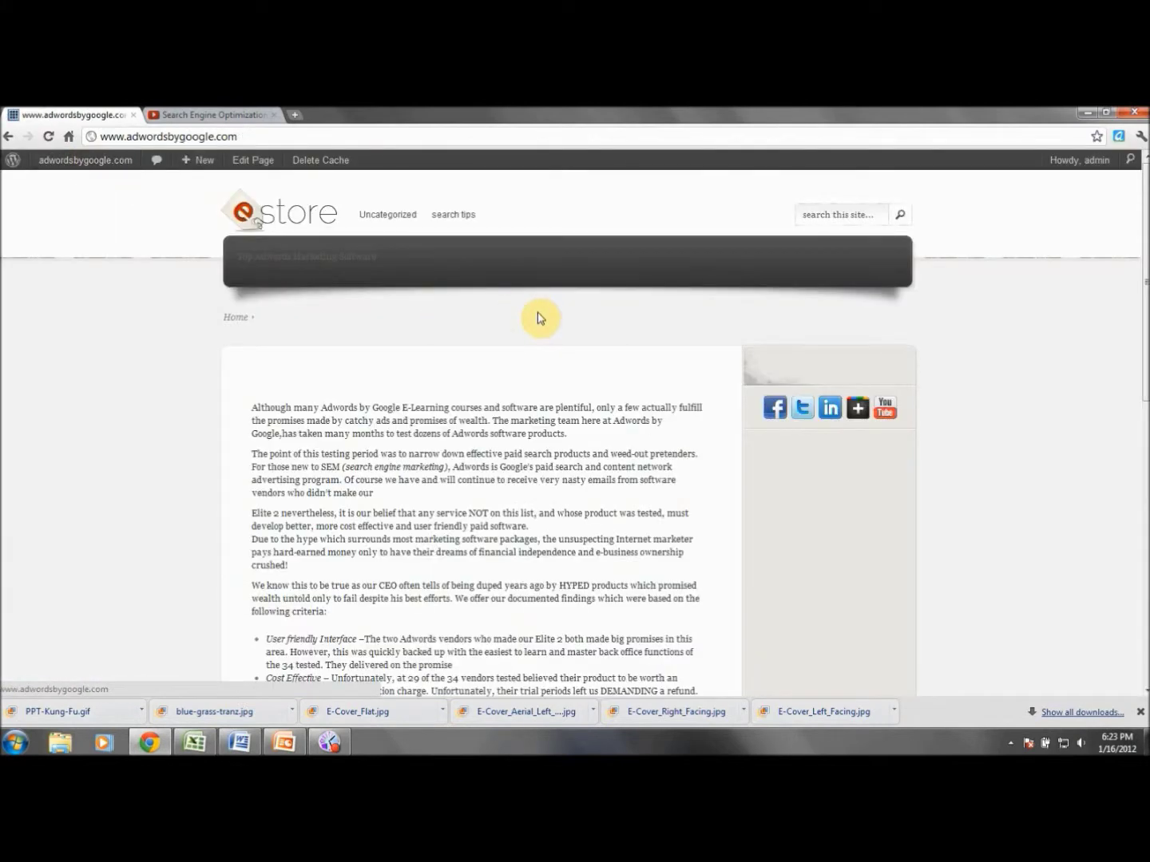
scroll(1143, 195, down, 1)
scroll(1144, 195, up, 1)
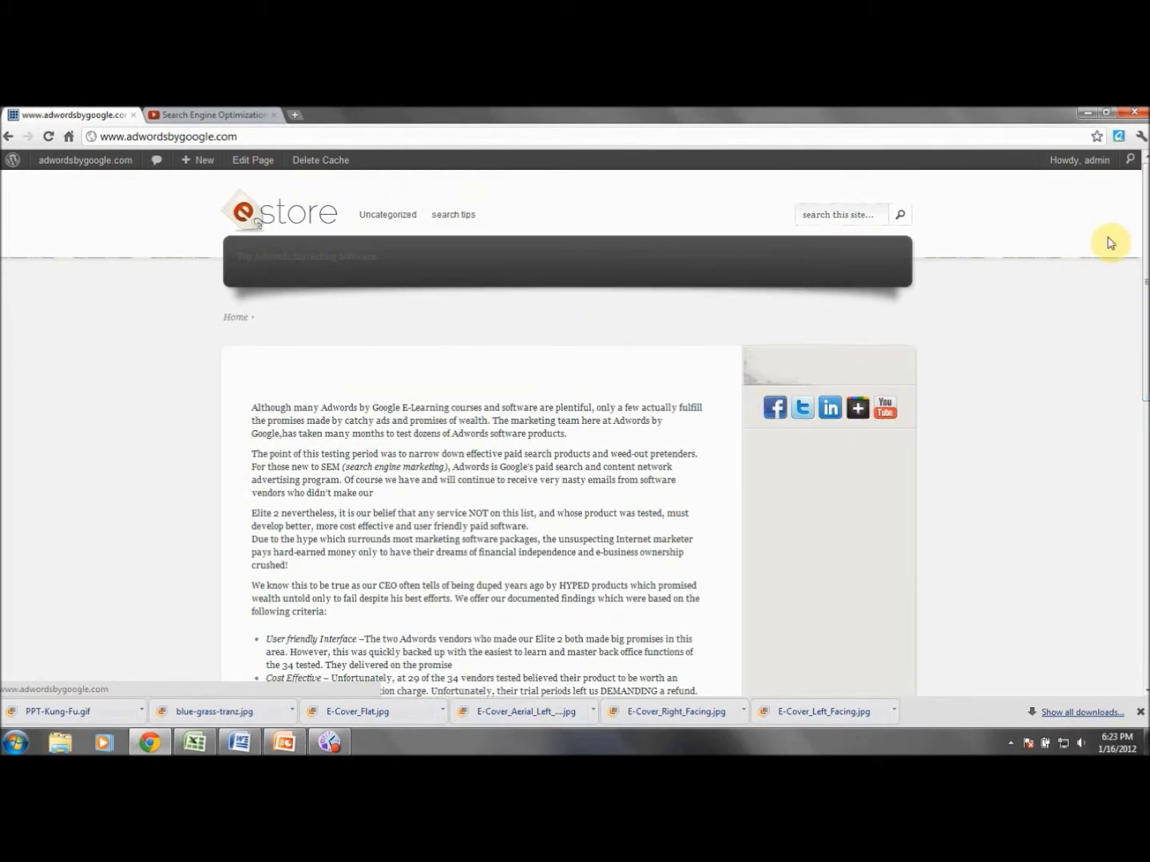
scroll(1143, 280, down, 1)
mouse_move(1144, 279)
mouse_down()
mouse_move(1144, 442)
mouse_move(1143, 279)
mouse_up()
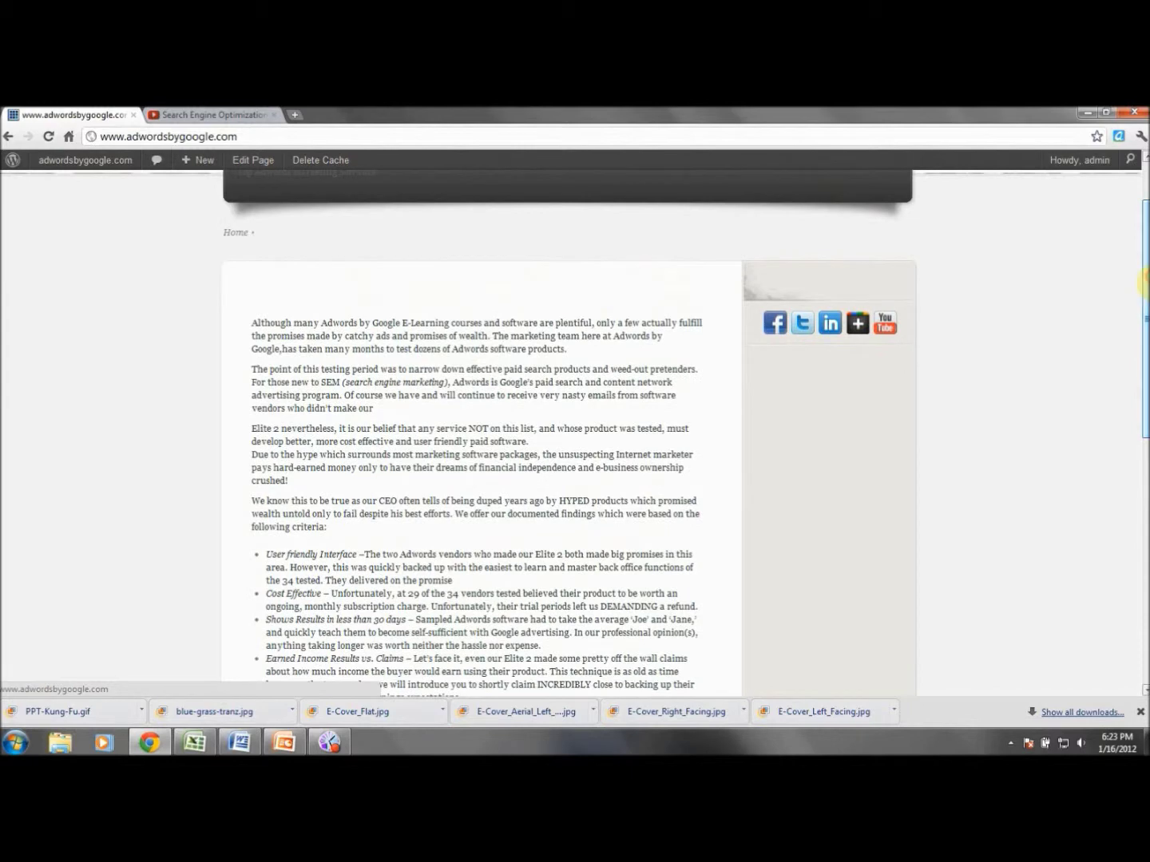
Step: Return to the page editor, insert three blank lines above the first paragraph and centre the topmost one
click(6, 142)
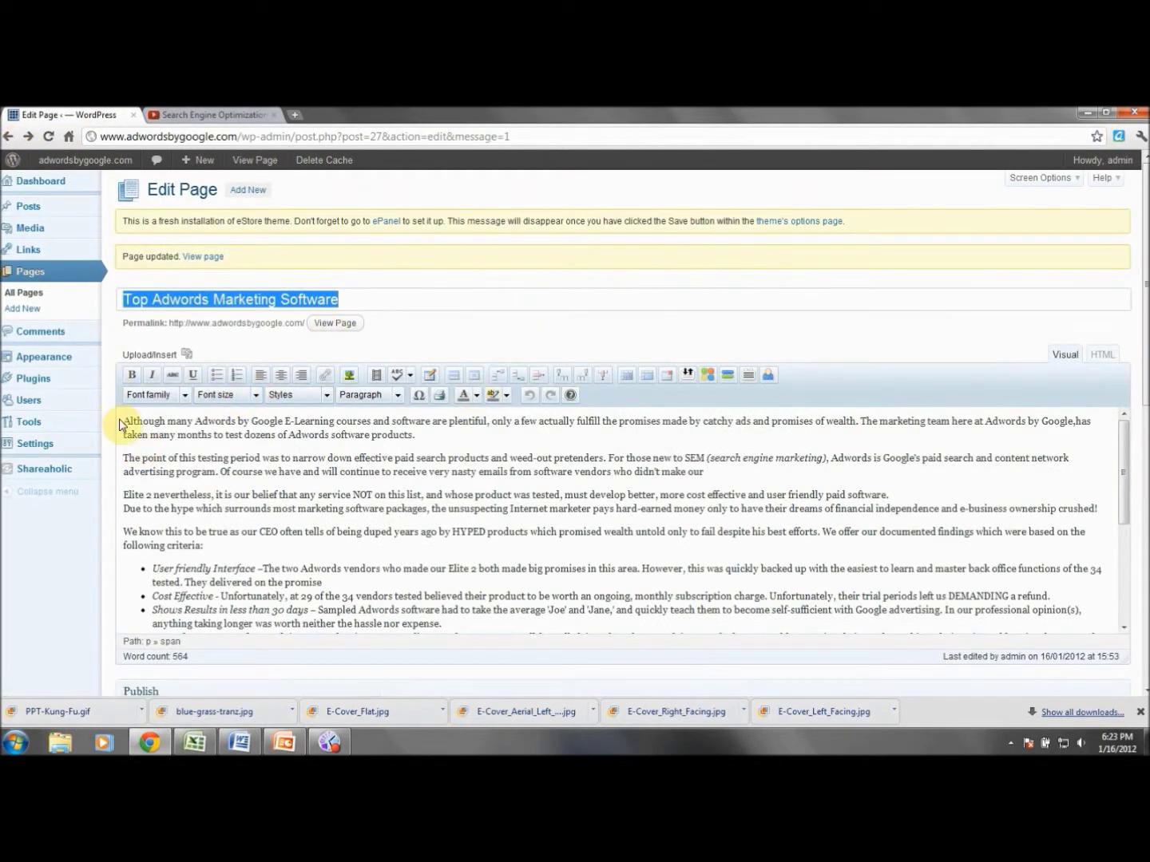
click(125, 422)
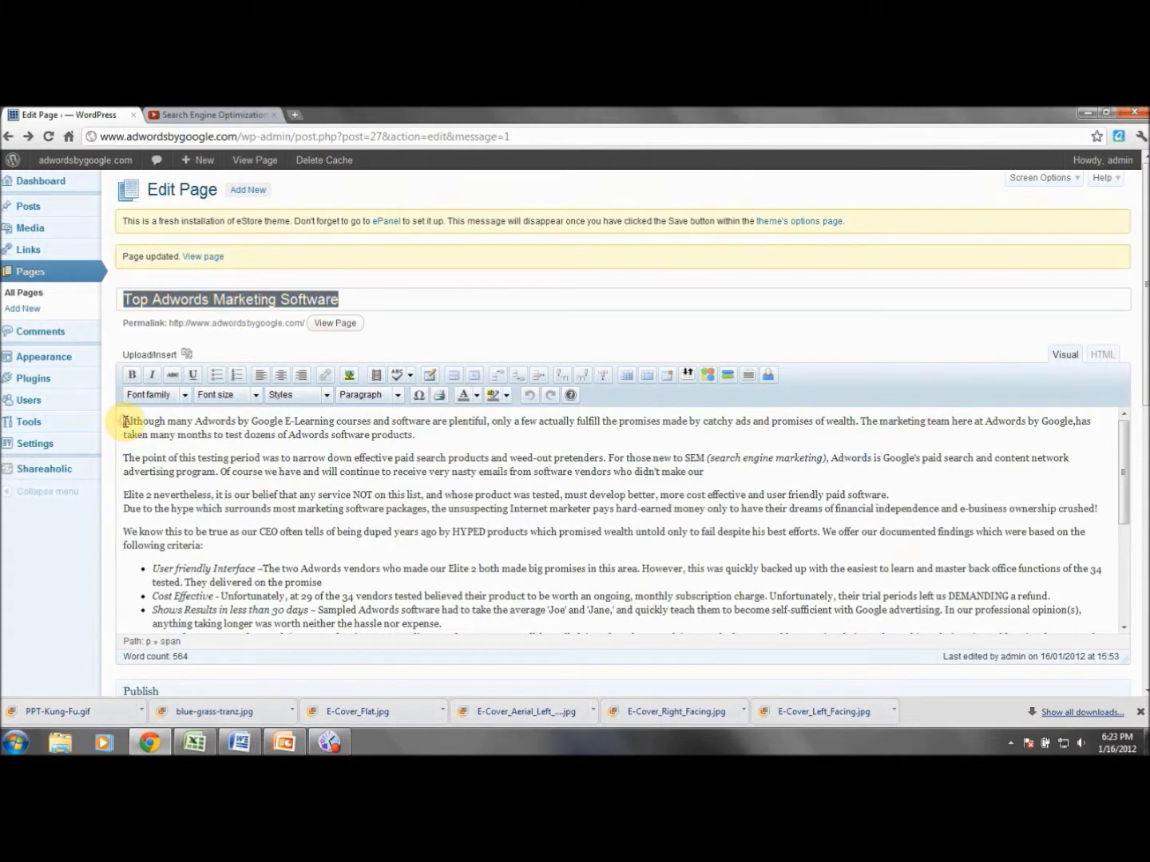
key(Return)
key(Return)
key(Return)
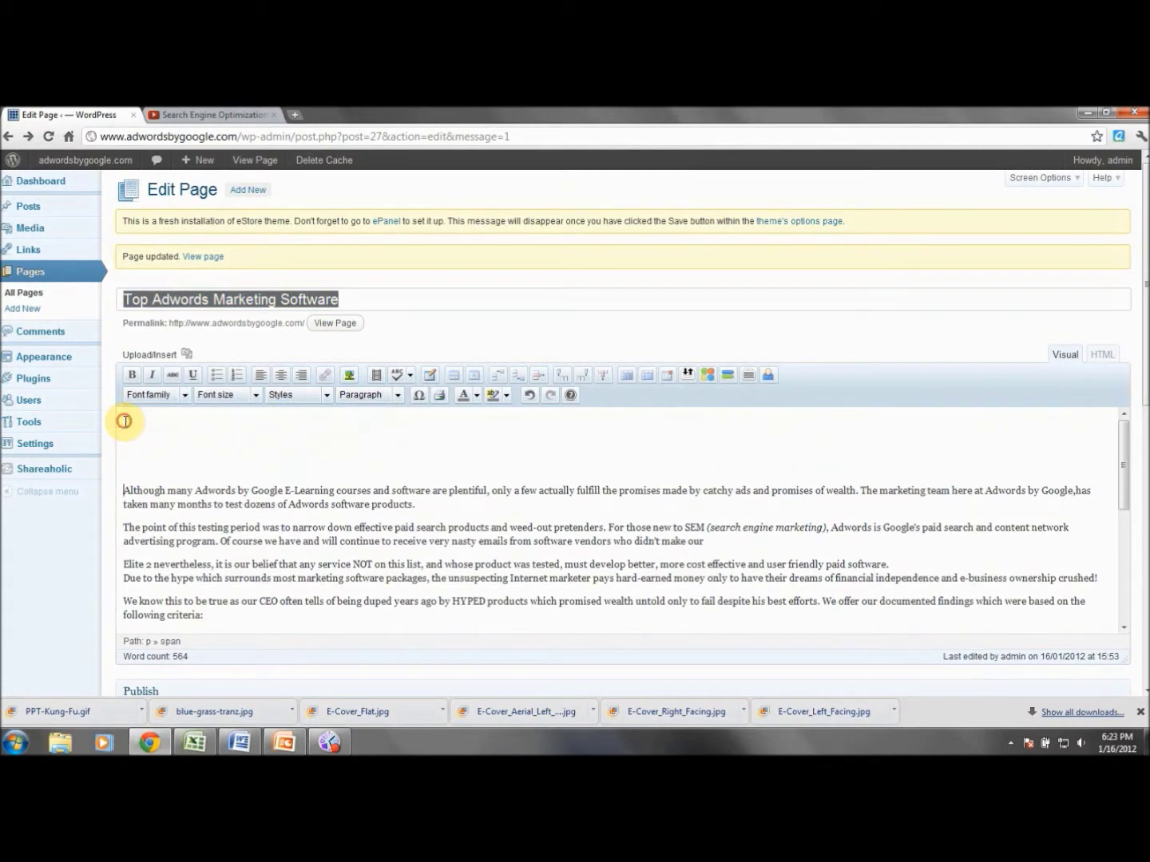
click(125, 421)
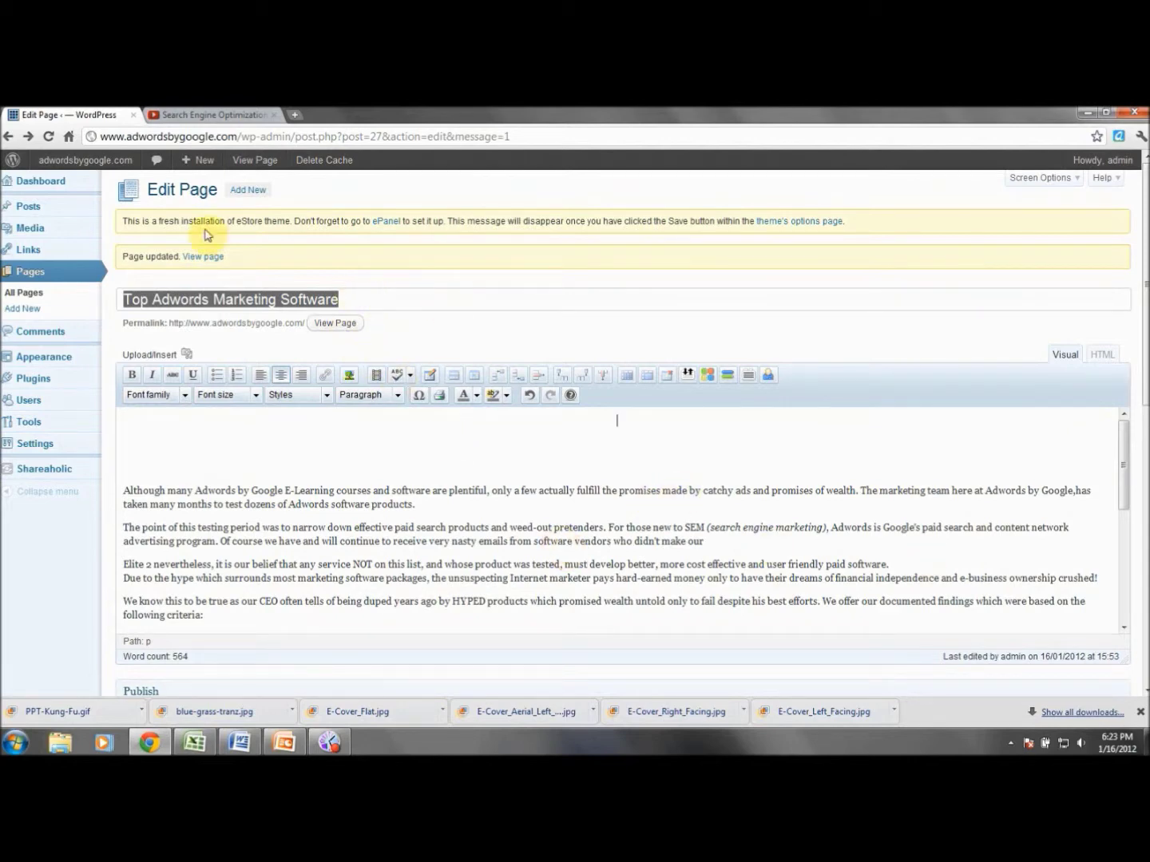
Step: Update the page with its added blank lines and open the form for uploading new media
drag(1145, 276, 1111, 444)
click(1086, 427)
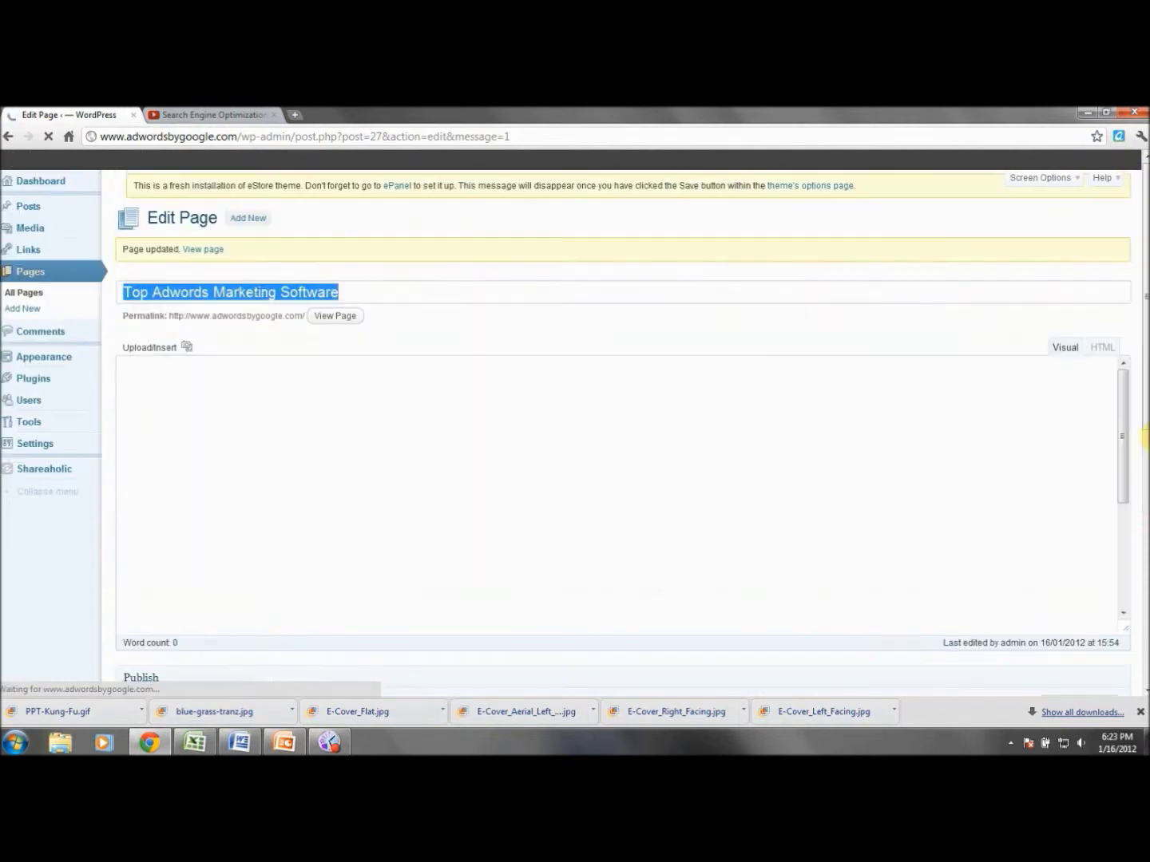
click(47, 228)
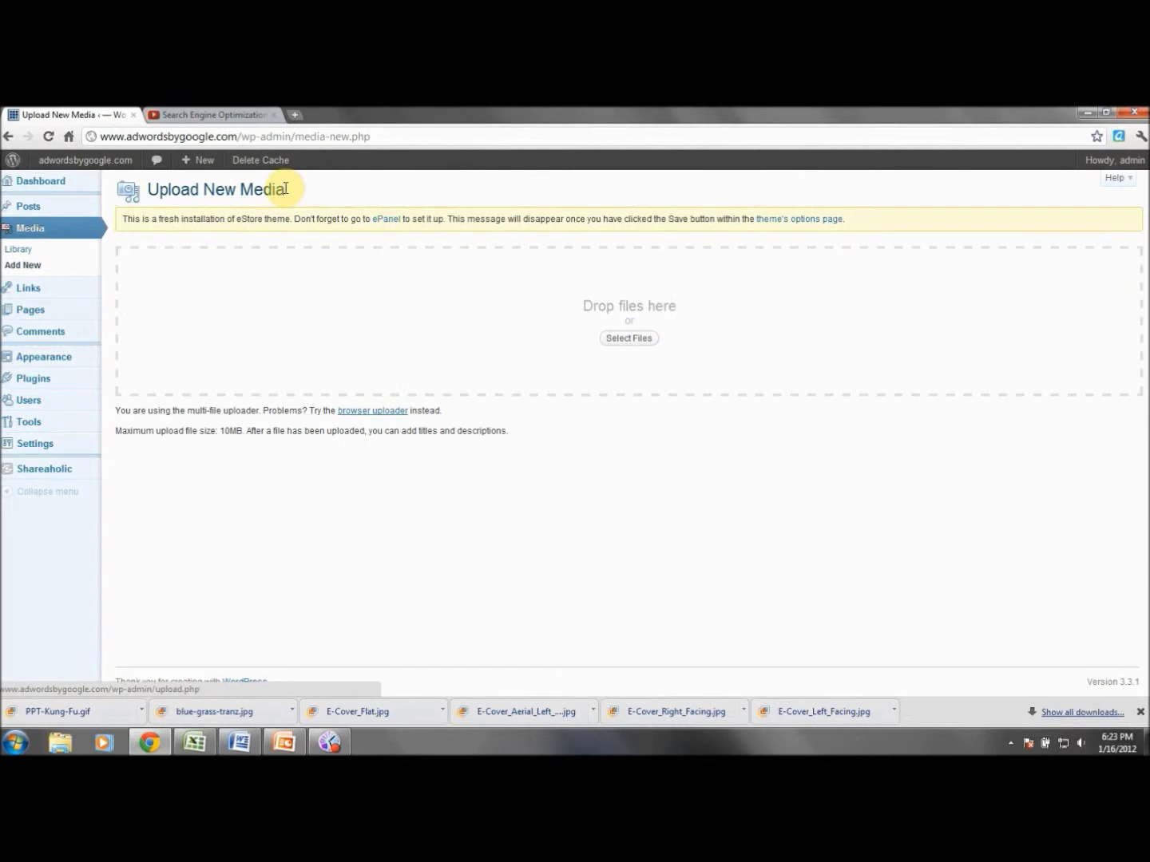
Step: Upload PM 3D Final_Left Facing.png from the Banner Used folder under Wordpress on SAMSUNG (D:) and save it to the media library
click(627, 340)
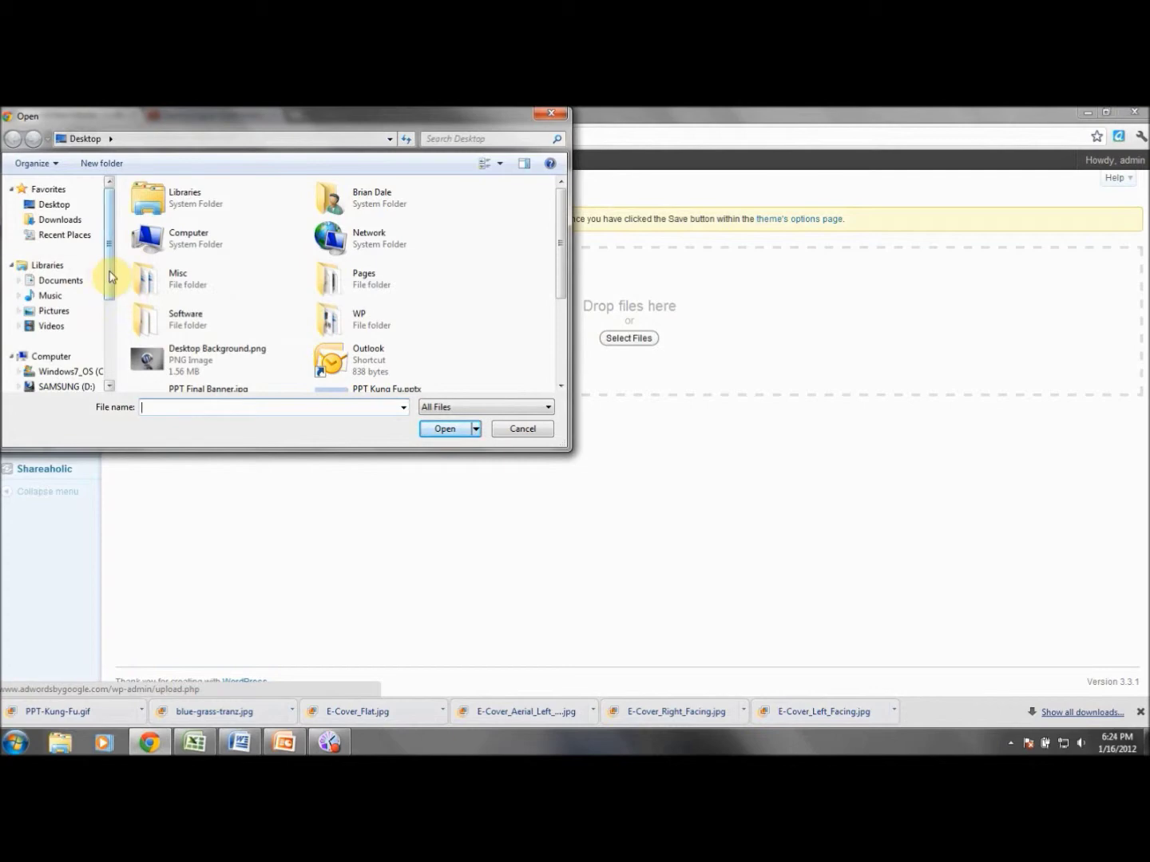
scroll(110, 276, down, 1)
click(68, 350)
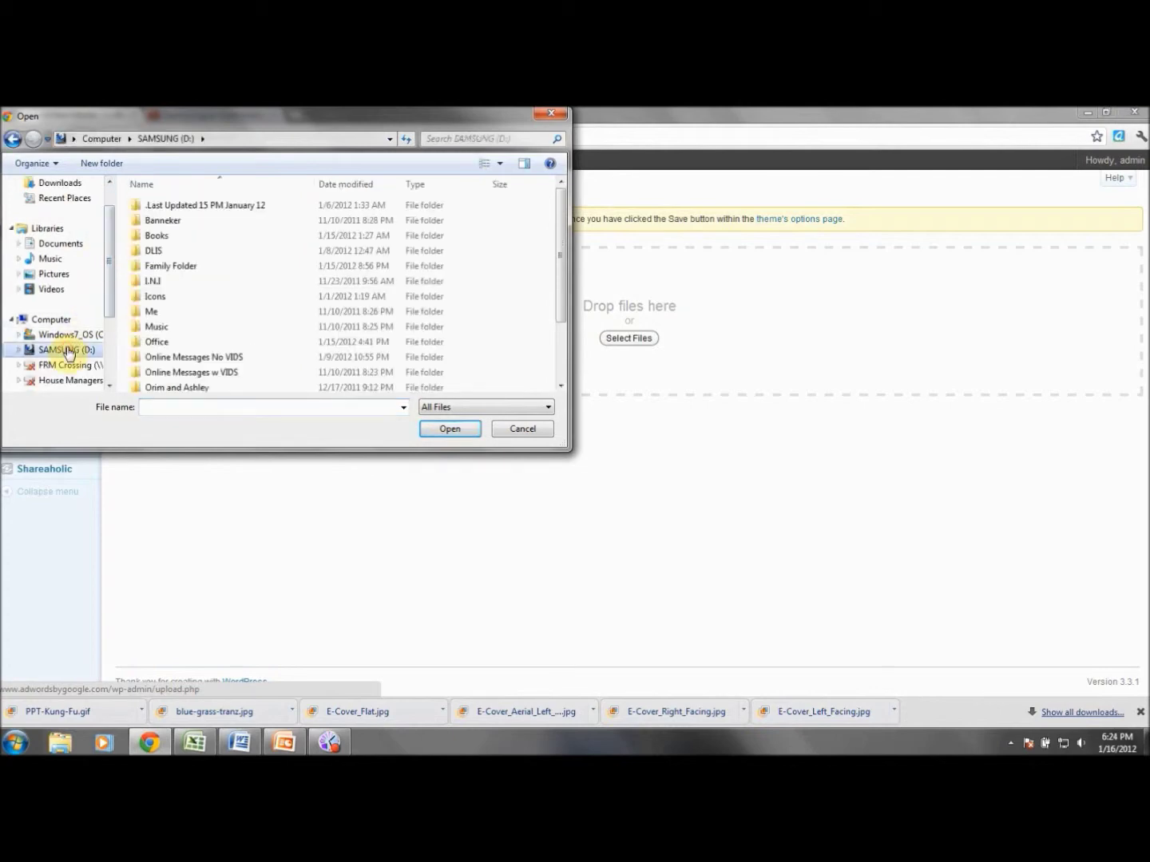
drag(562, 247, 560, 285)
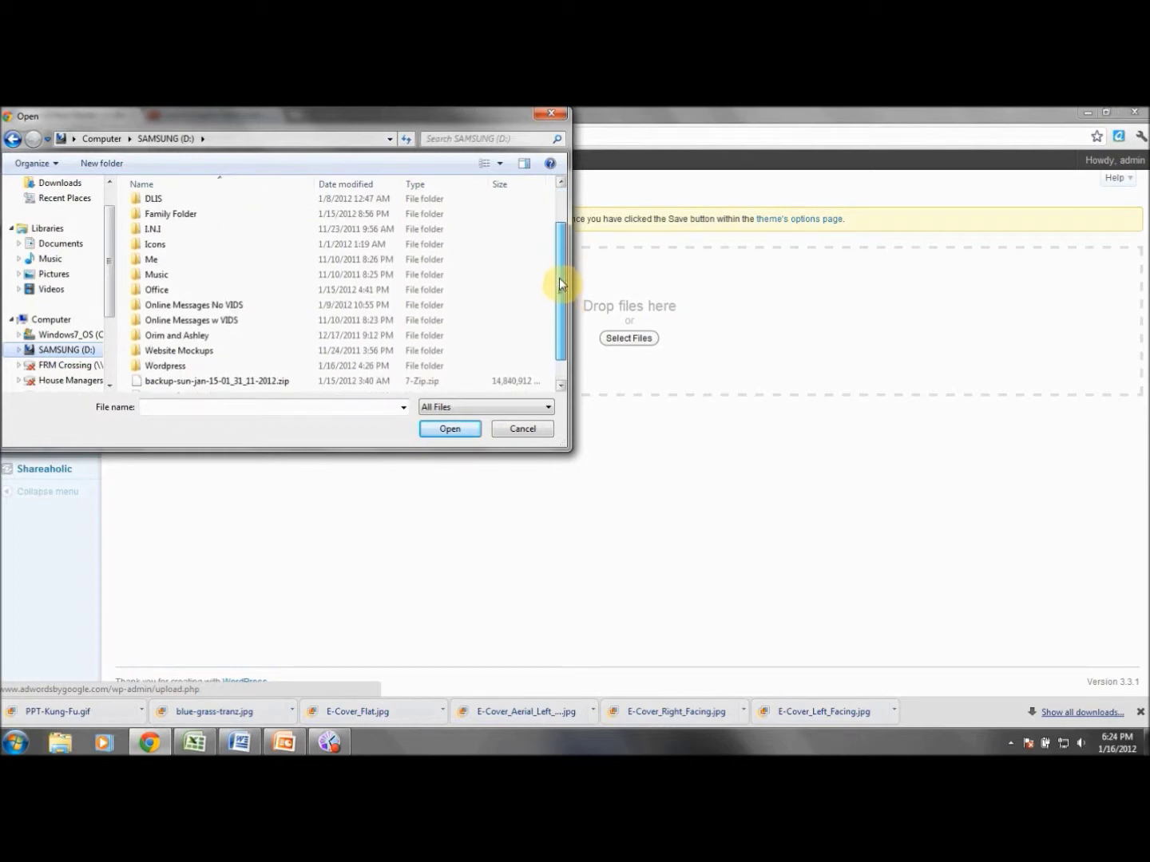
double_click(163, 369)
double_click(183, 284)
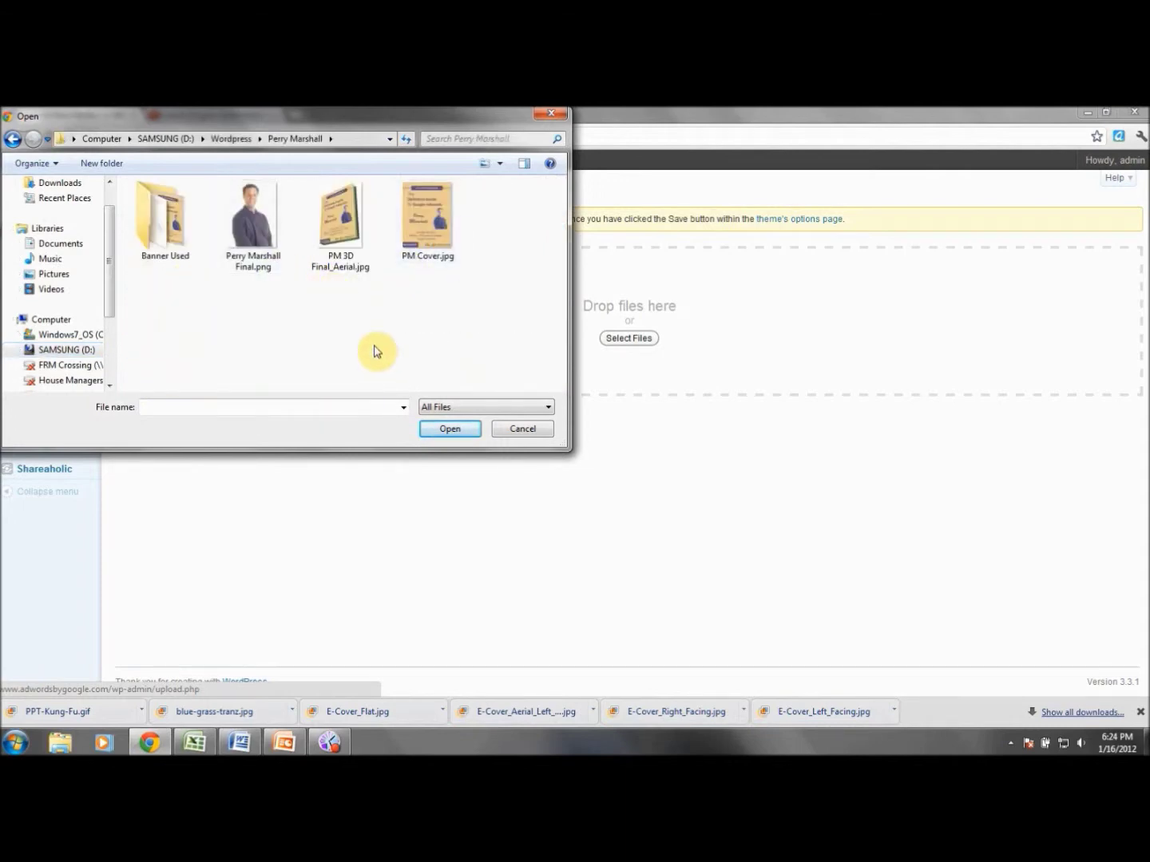
double_click(182, 241)
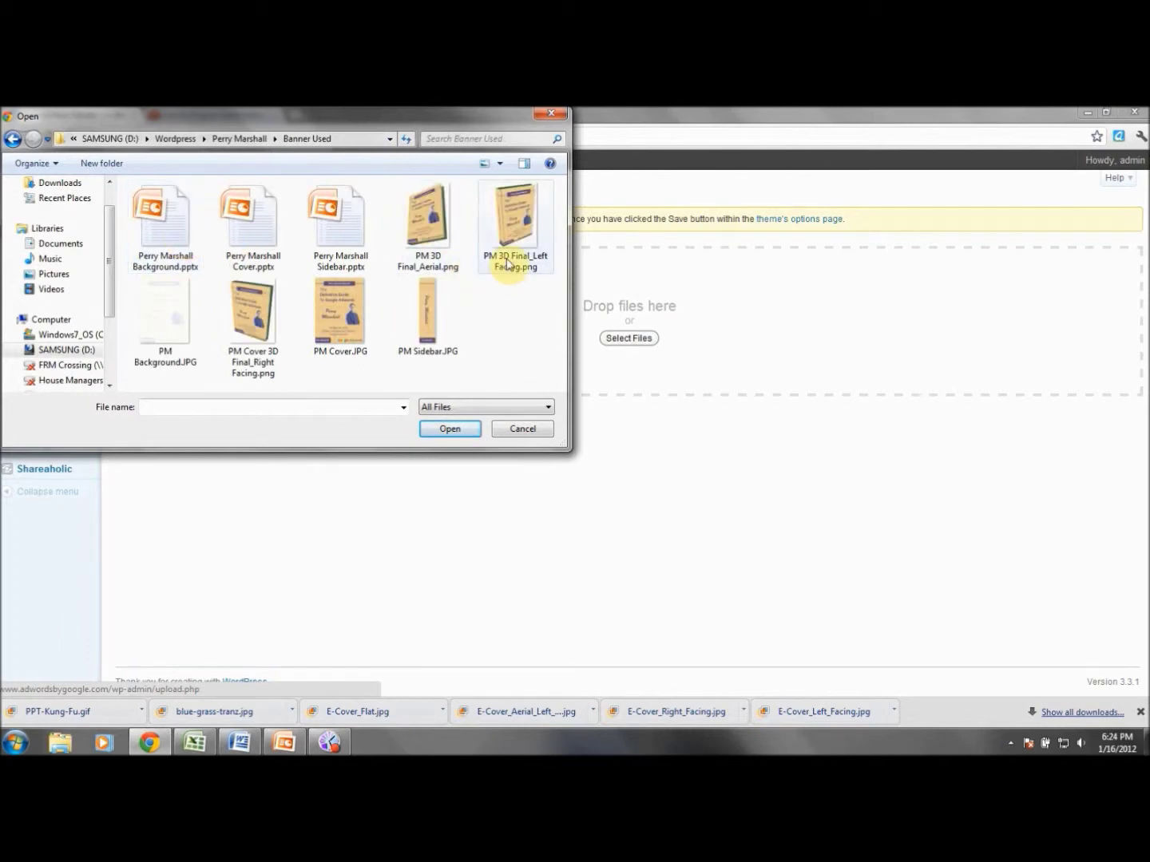
double_click(500, 234)
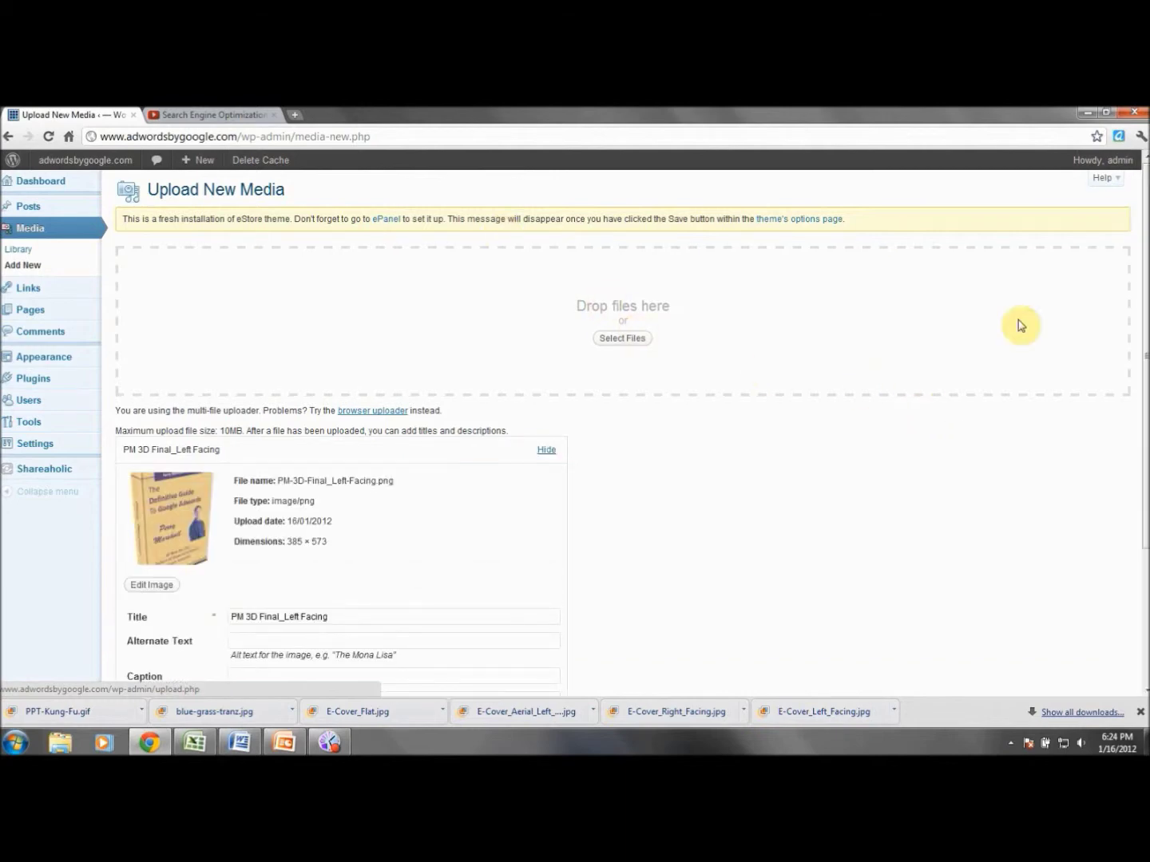
drag(1143, 316, 1144, 451)
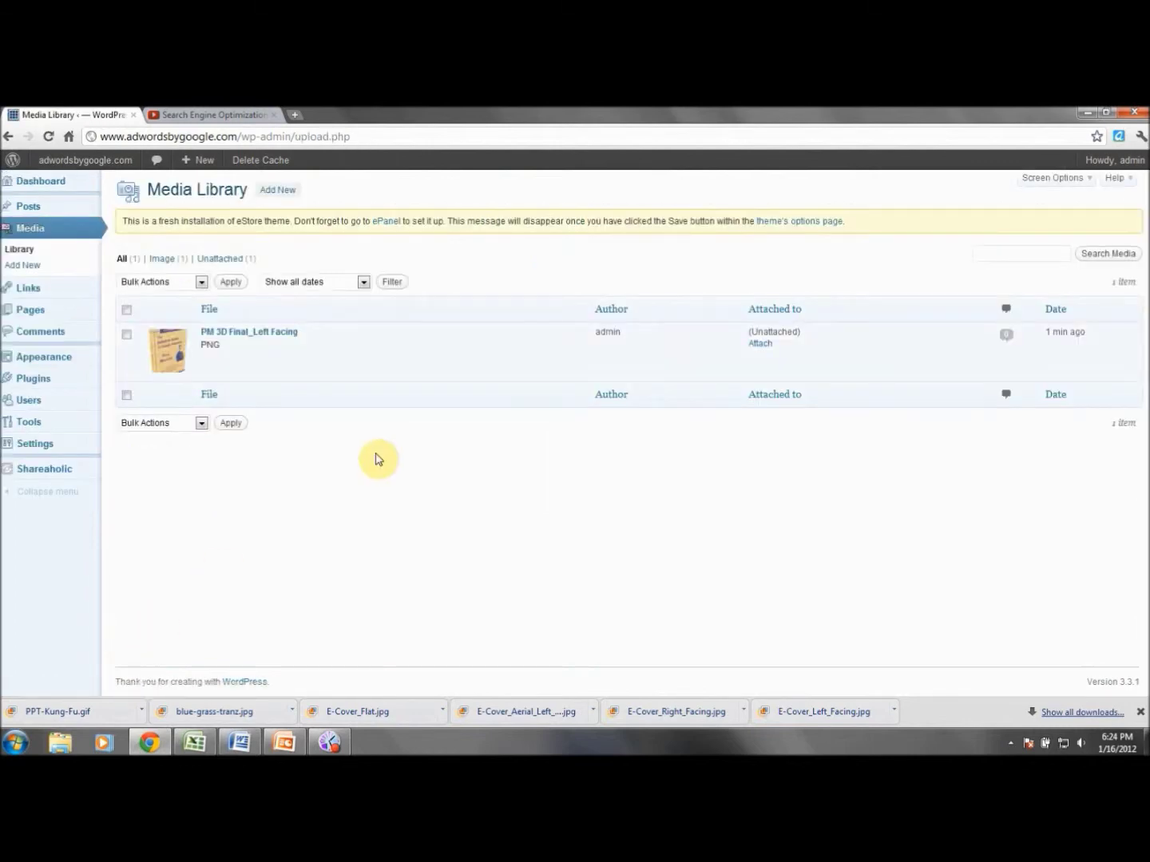
Step: Open the Top Adwords Marketing Software page for editing from the list of pages
mouse_move(46, 371)
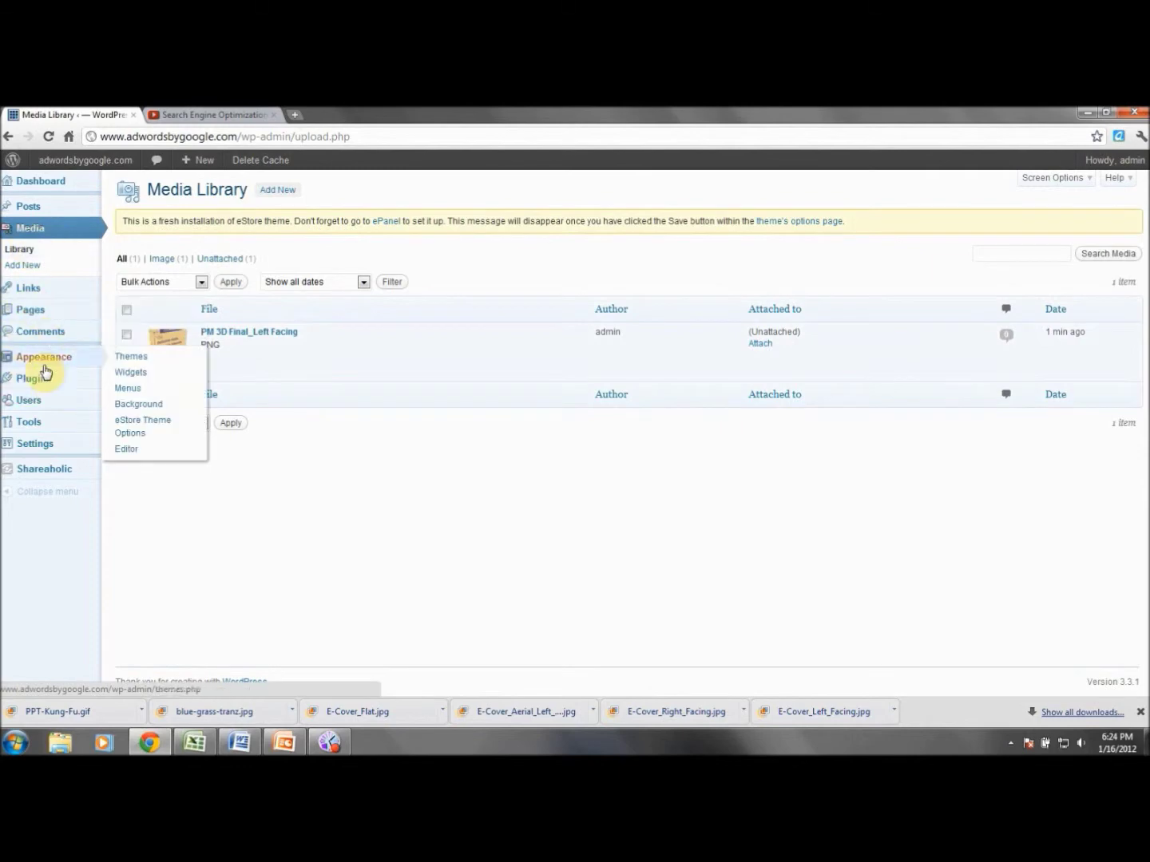
click(35, 315)
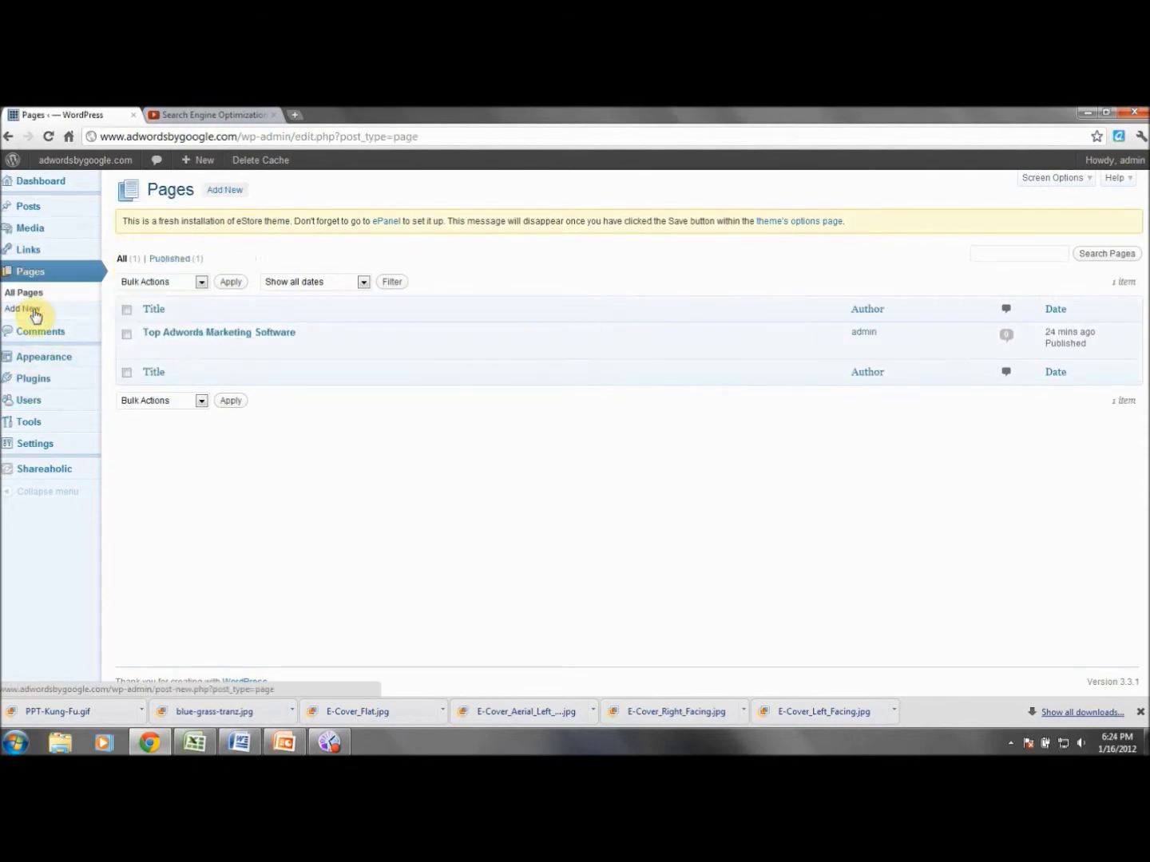
click(154, 348)
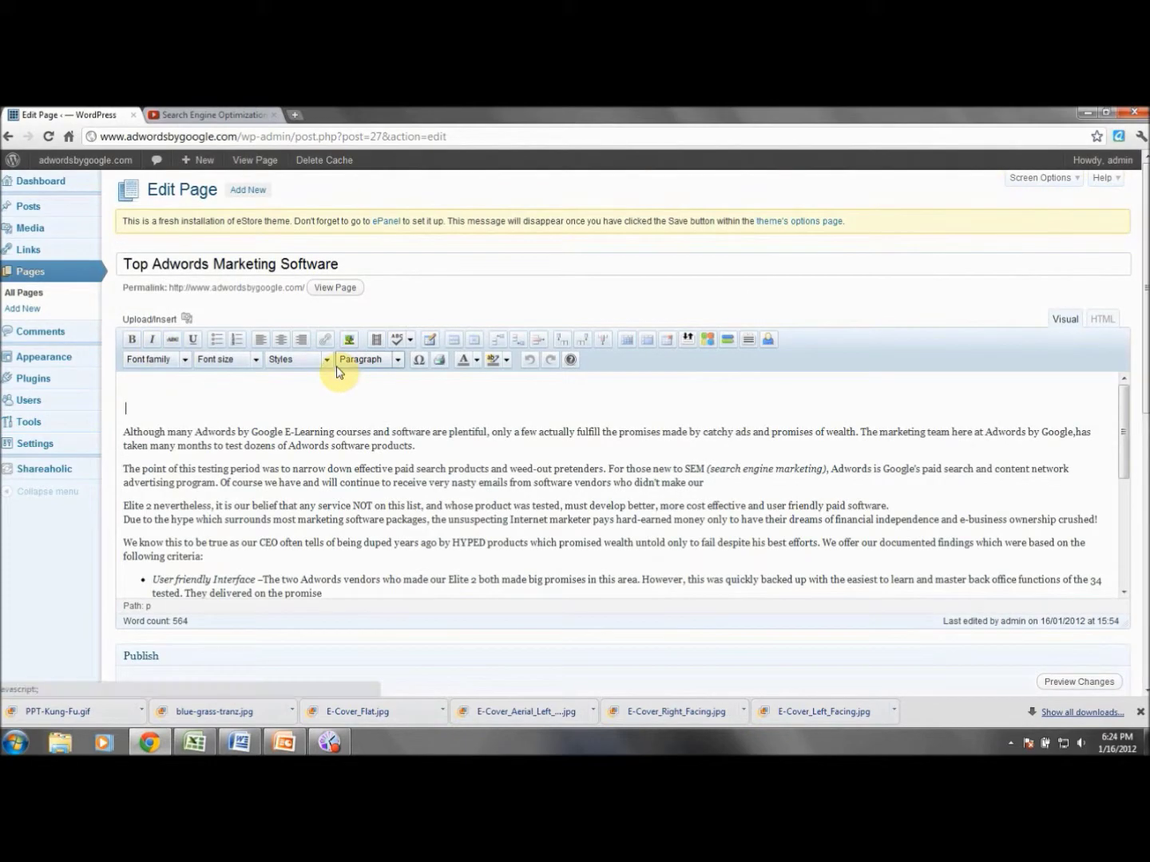
Step: Insert the PM 3D Final_Left Facing image from the media library above the page's text with centre alignment and medium size
click(187, 319)
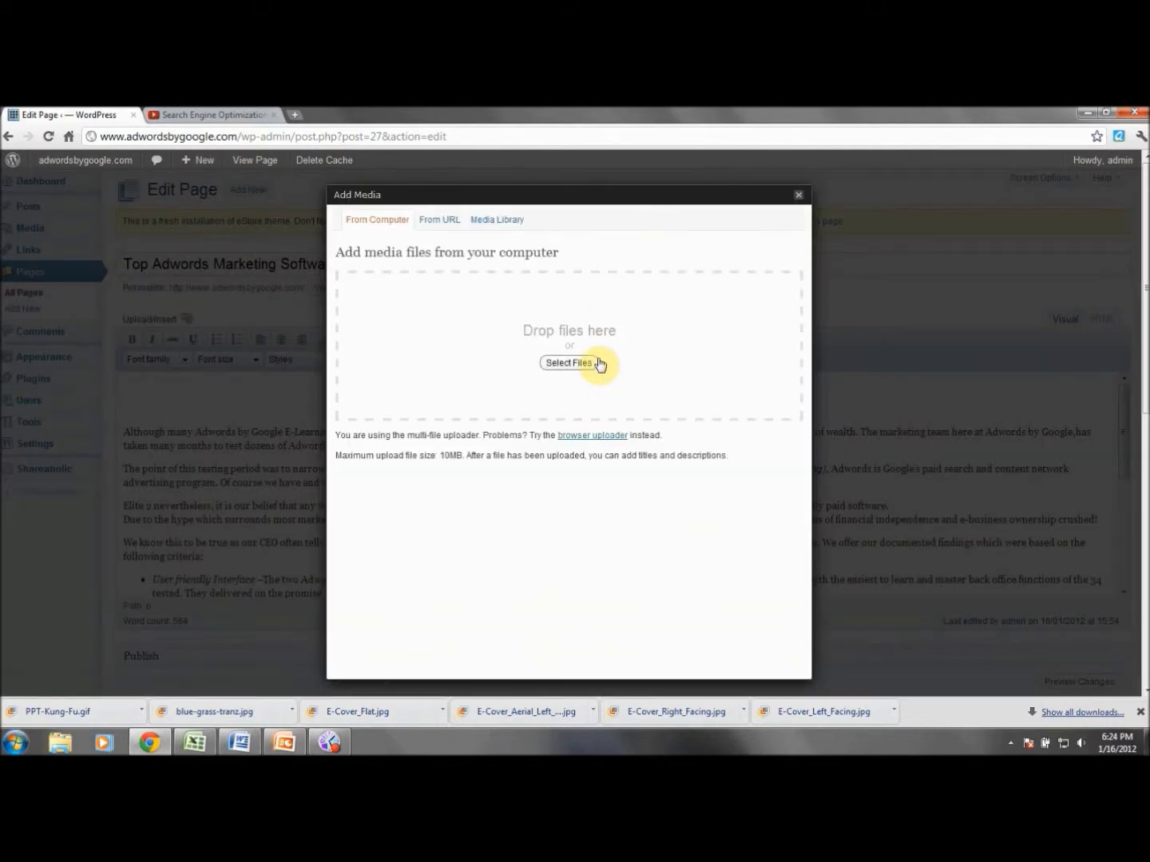
click(483, 223)
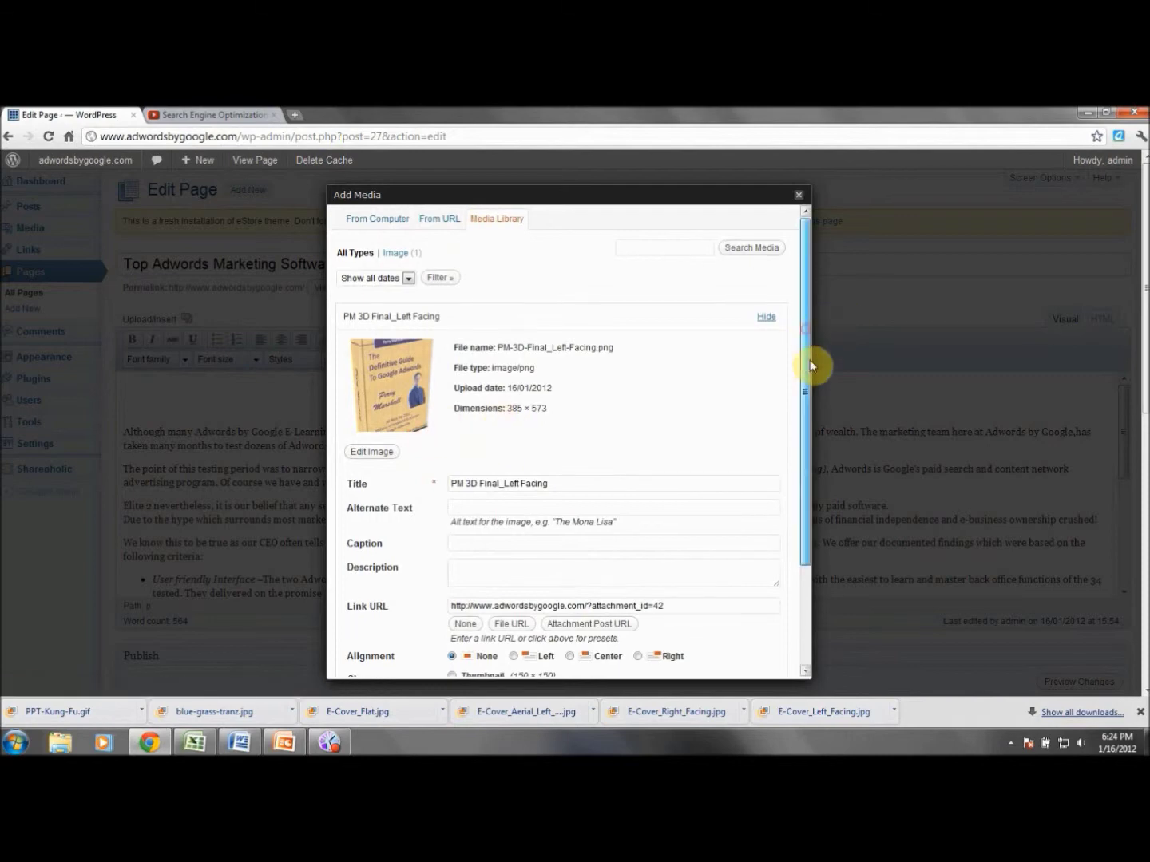
drag(806, 331, 817, 453)
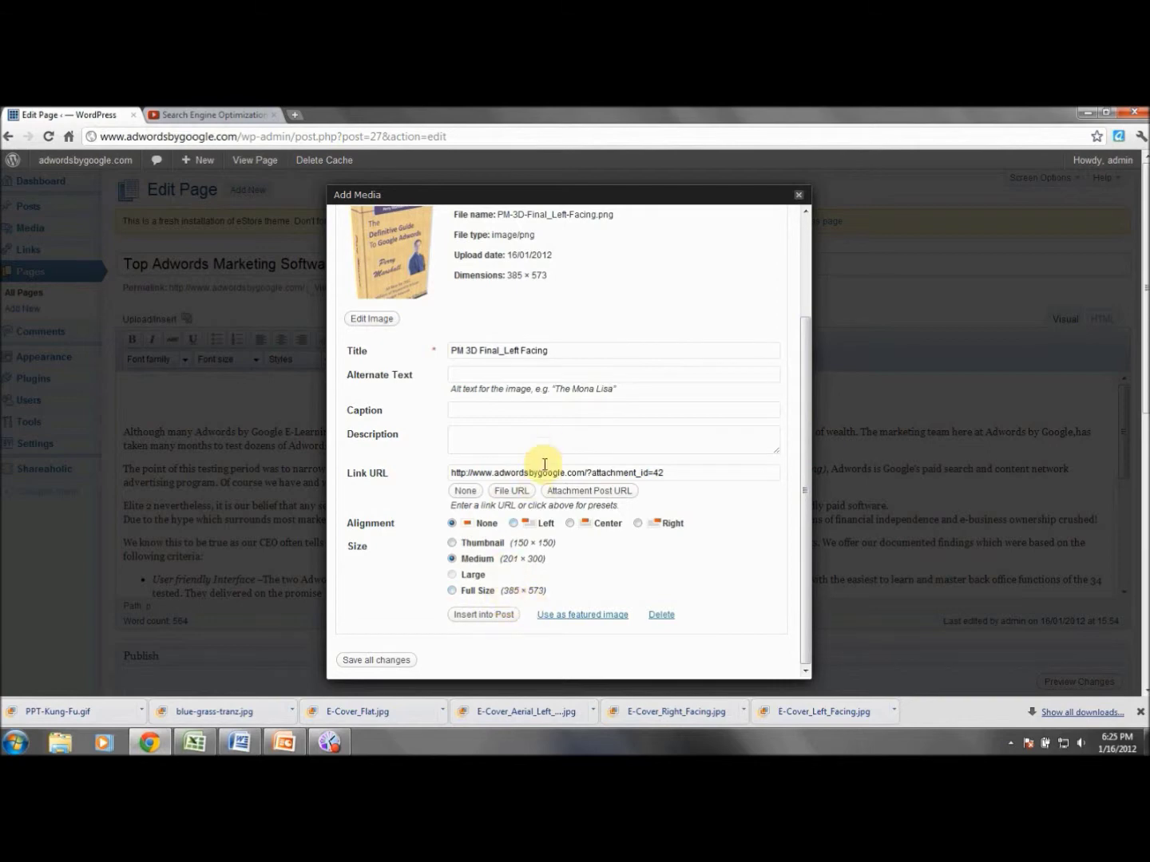
click(569, 524)
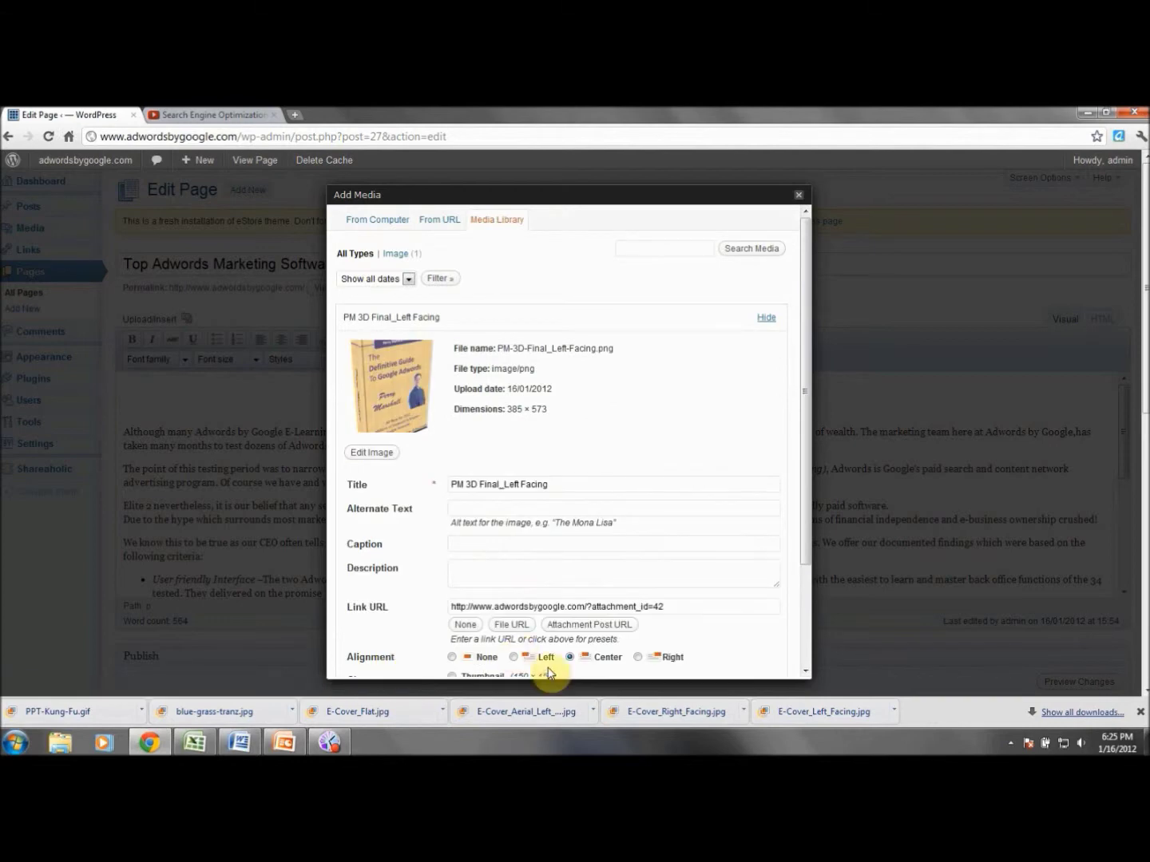
drag(803, 514, 805, 617)
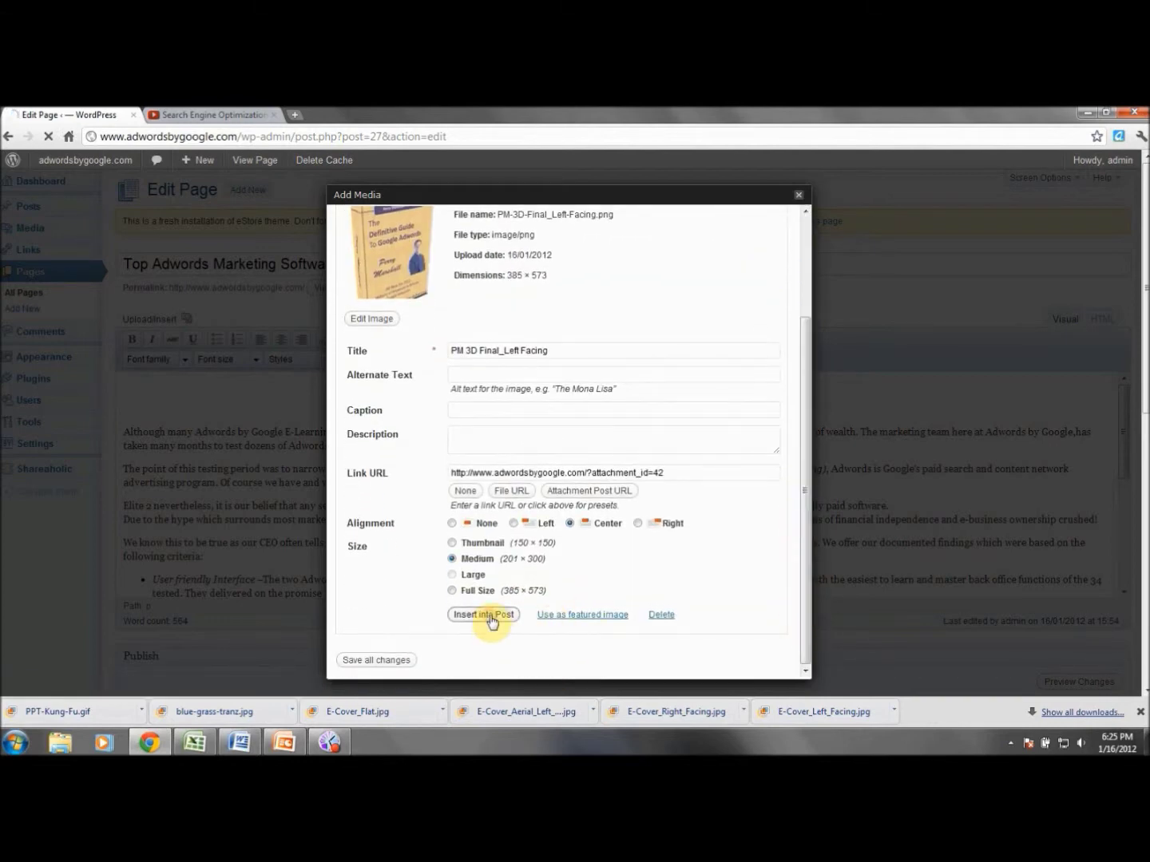
click(485, 615)
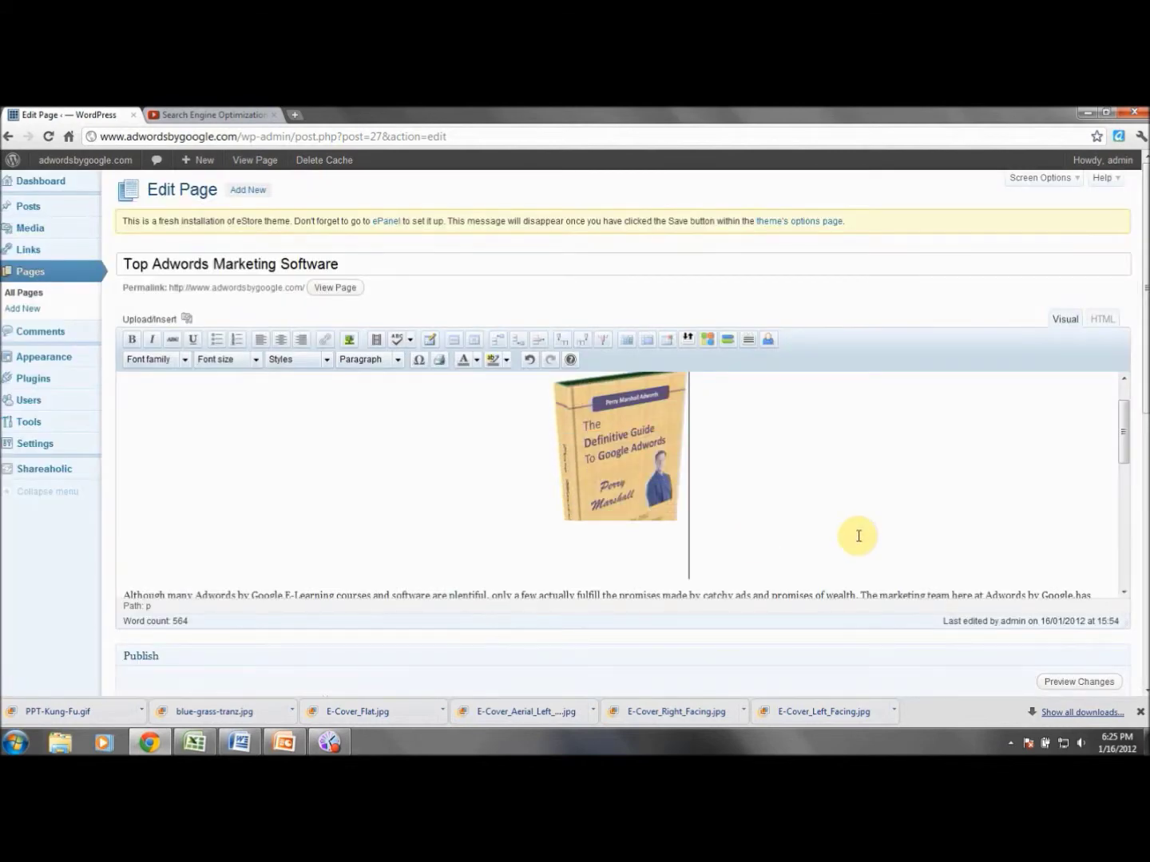
Step: Update the page and examine the book cover's placement on the published home page
drag(1143, 305, 1143, 414)
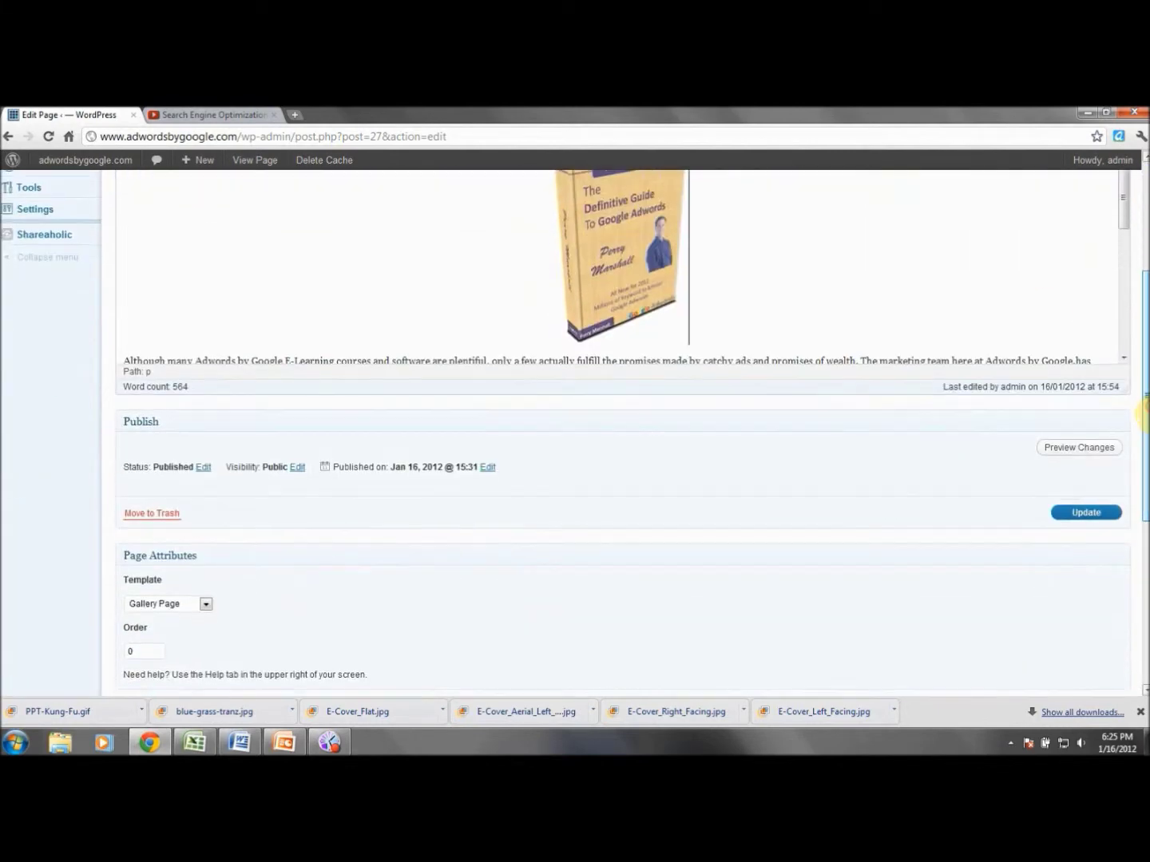
click(1081, 515)
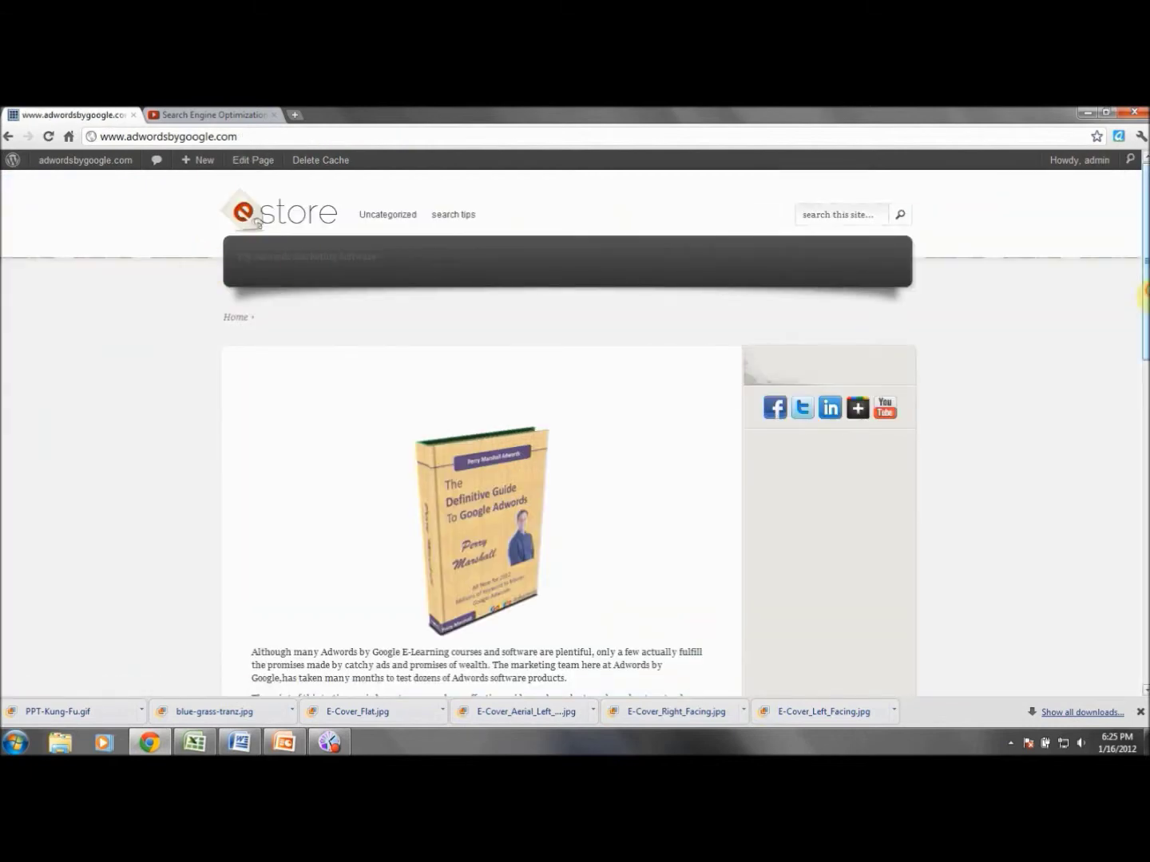
drag(1145, 290, 1143, 373)
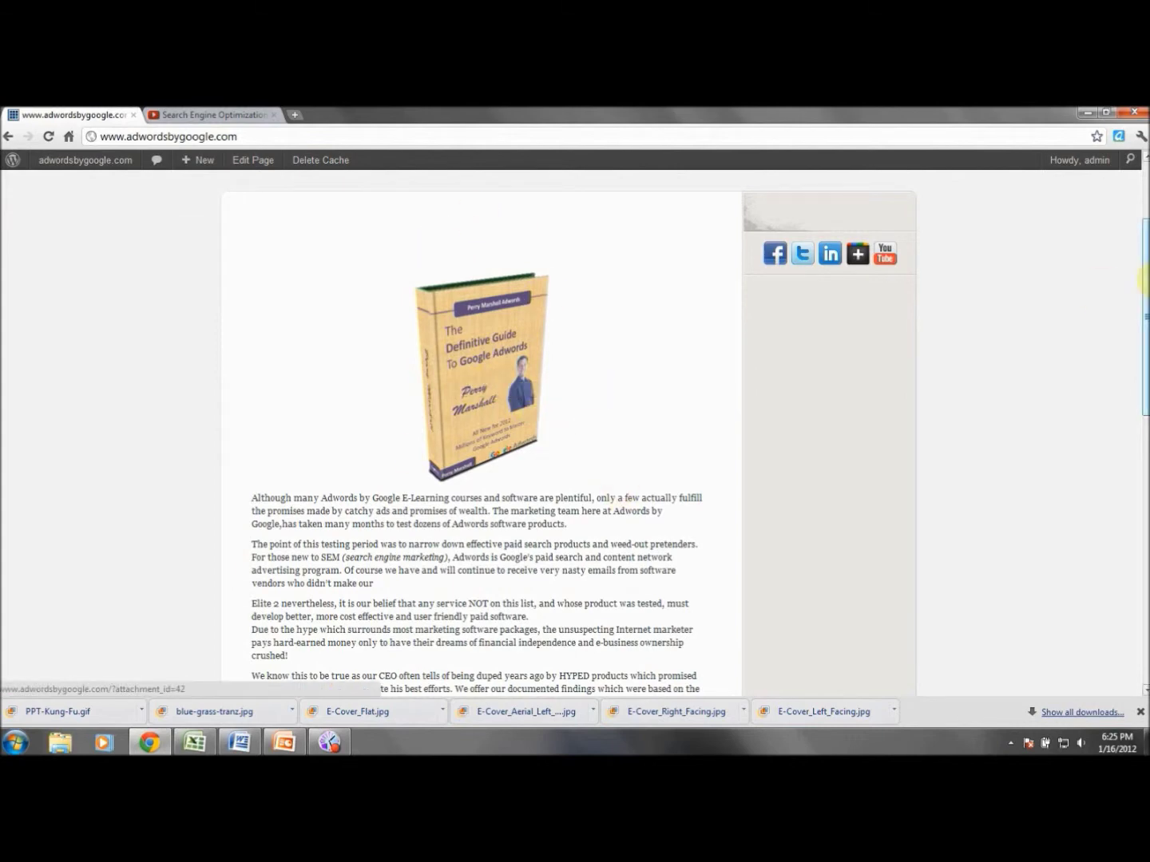
drag(1144, 292, 1142, 219)
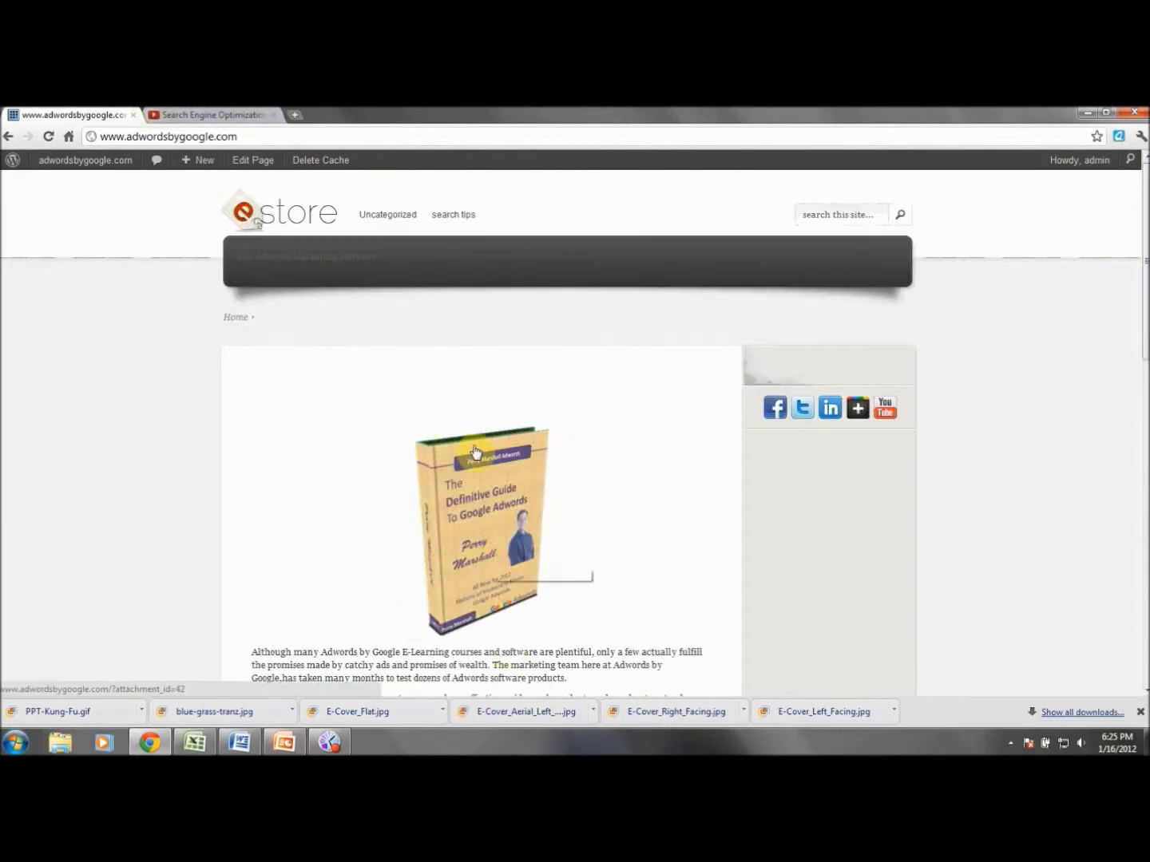
Step: Return to the page editor and add the line "And the WINNER IS!" above the book cover image
click(8, 137)
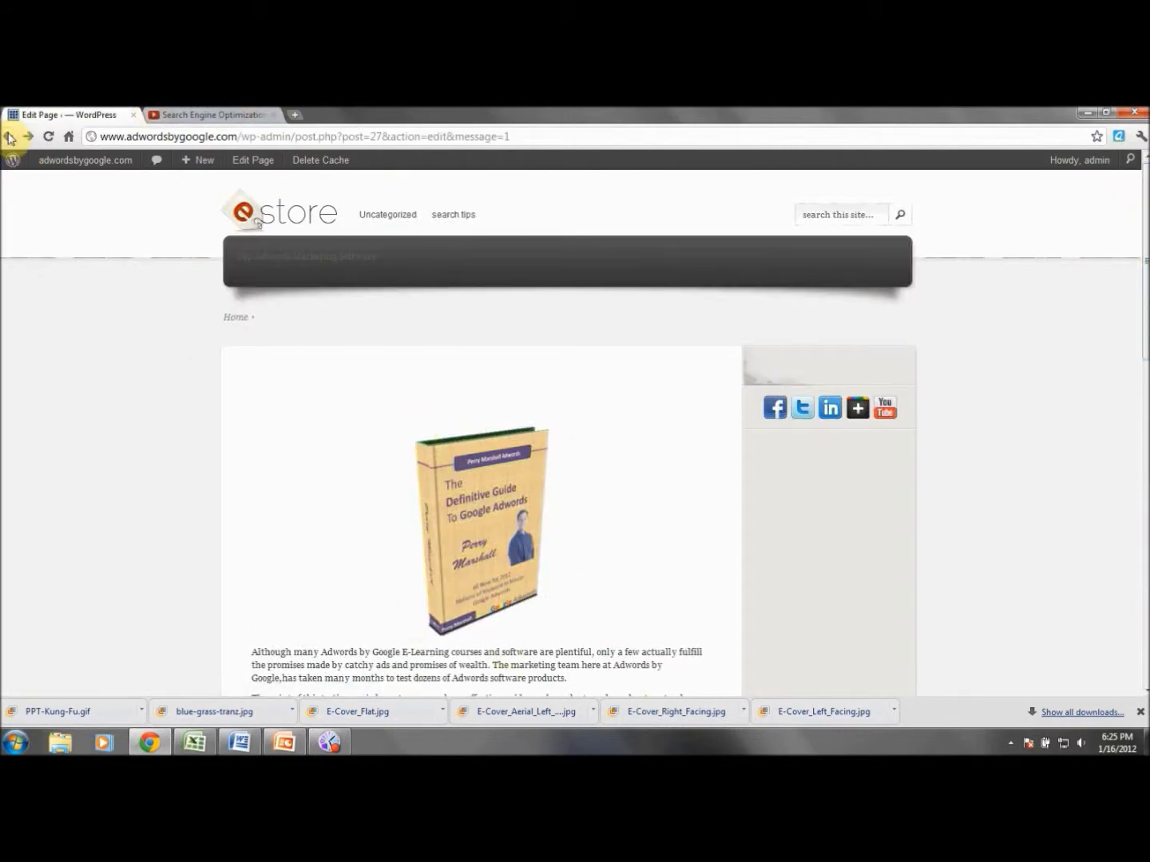
click(649, 425)
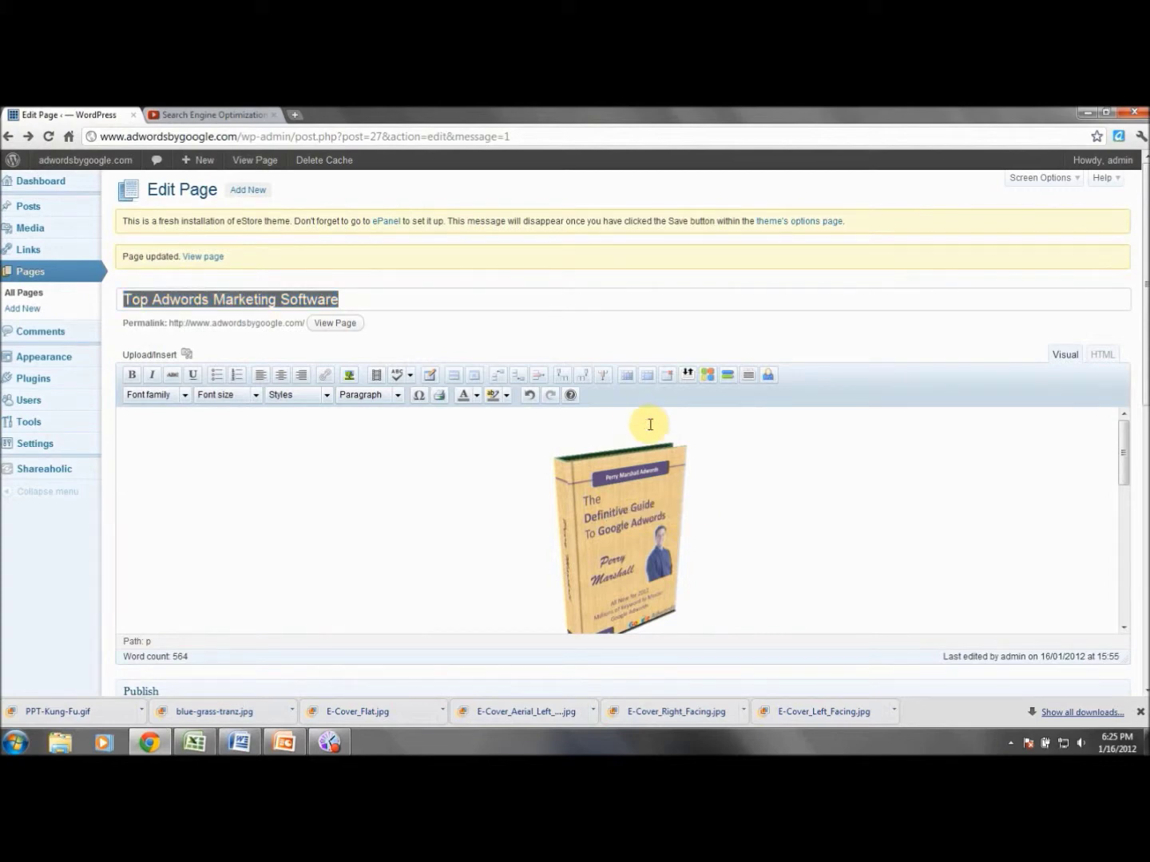
click(656, 482)
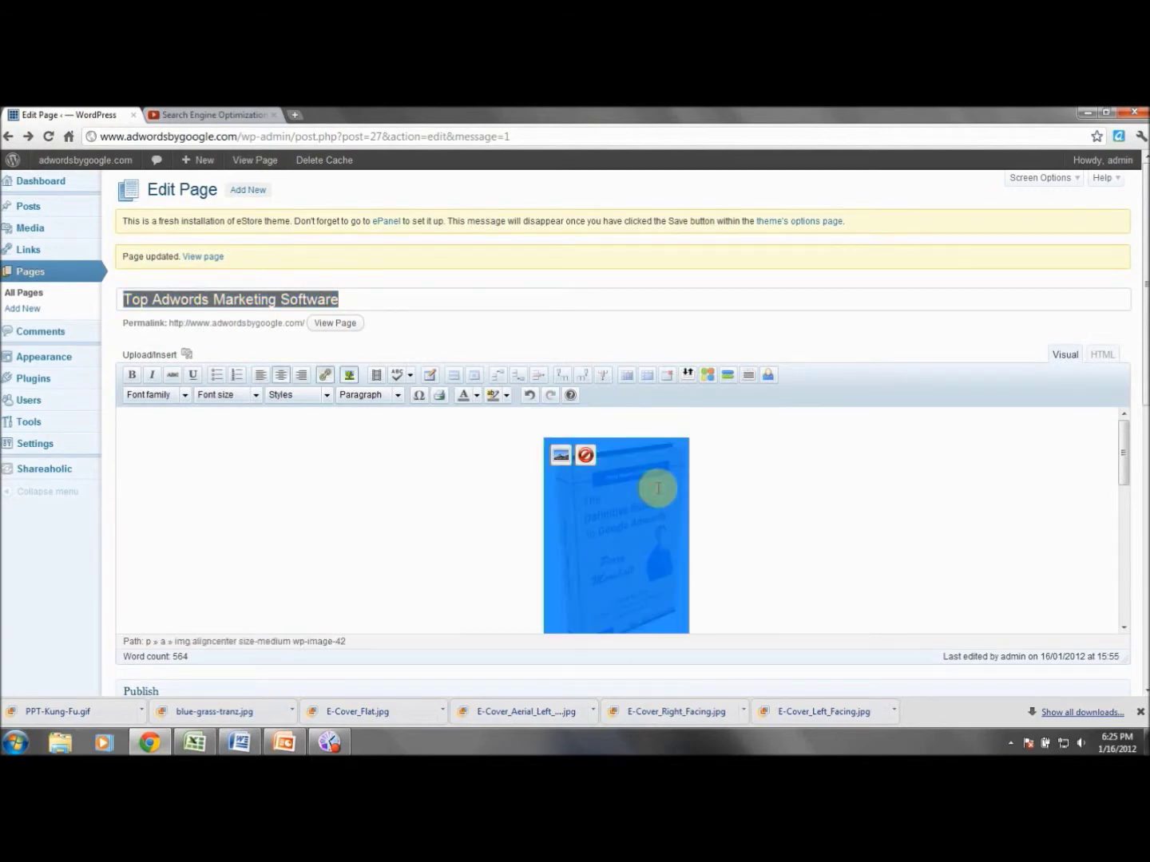
click(610, 426)
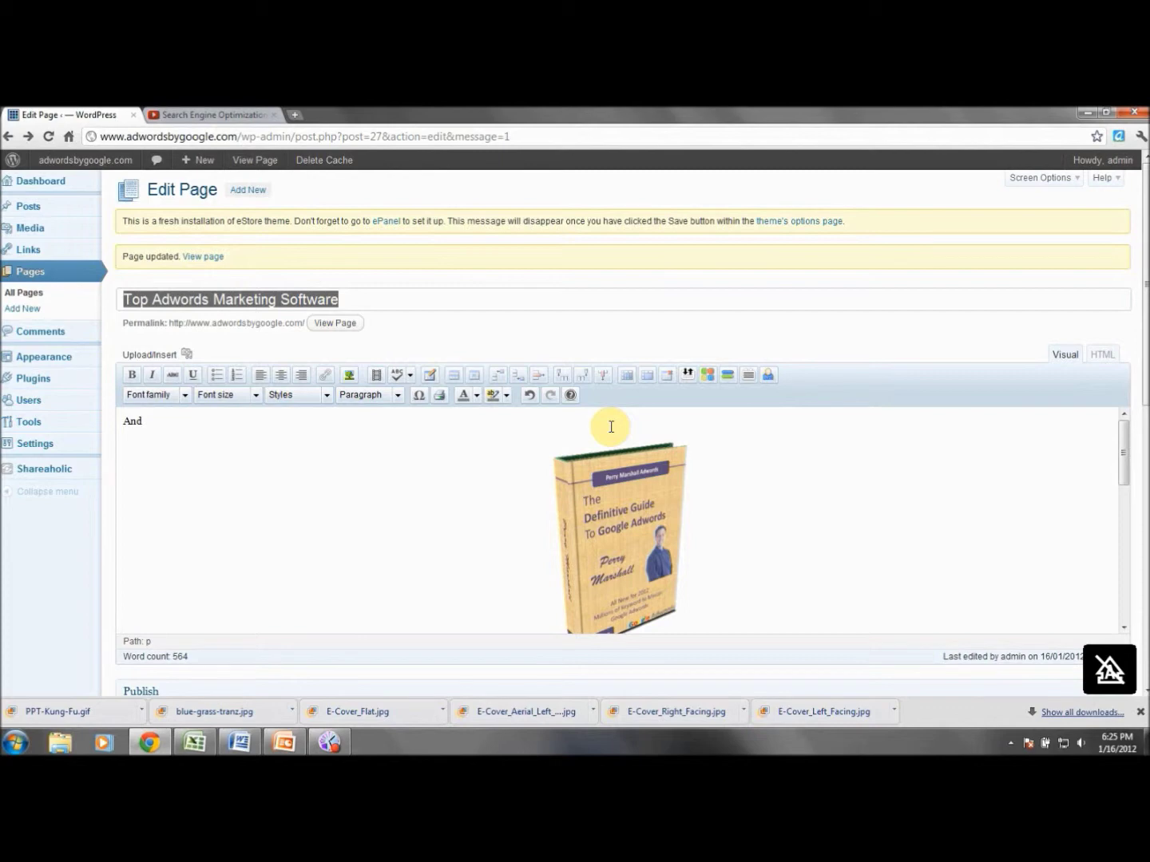
text(And the WINNER IS!)
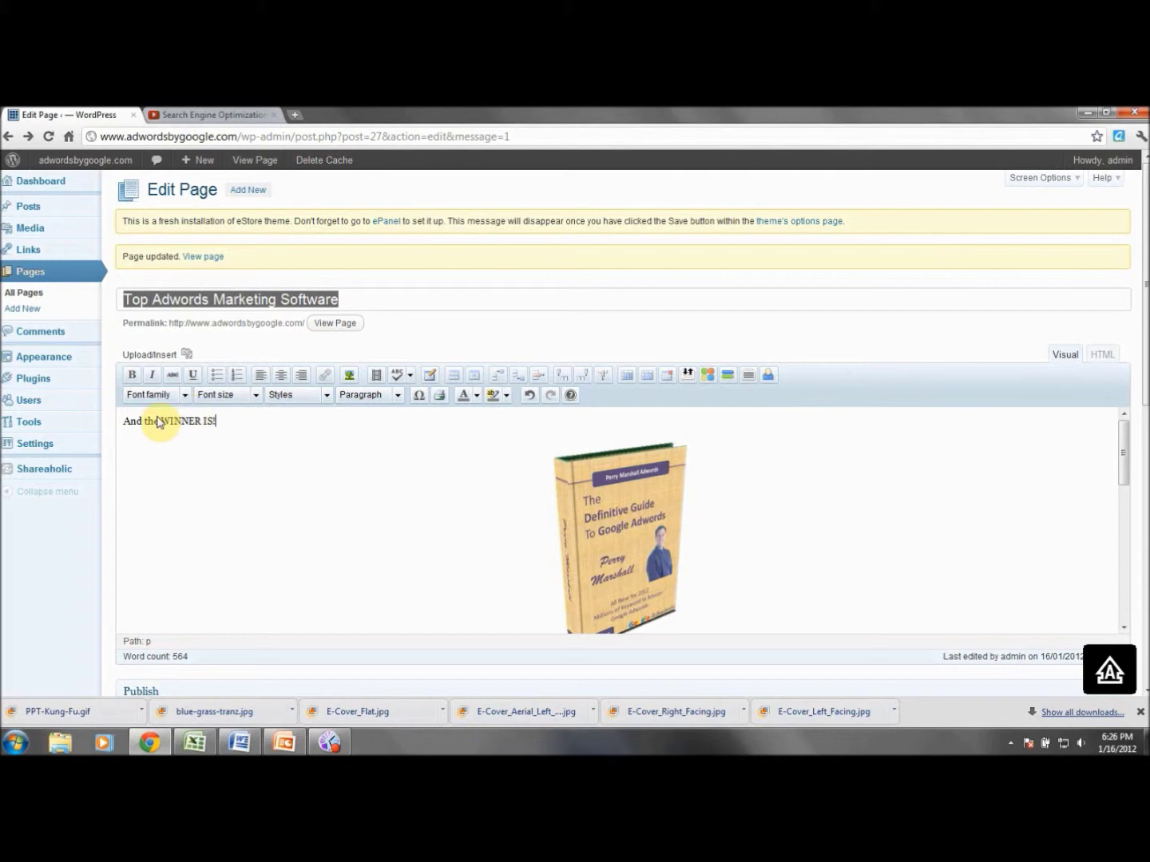
Step: Centre the "And the WINNER IS!" line, colour it dark grey and set its font size to 5 (18pt)
drag(236, 423, 116, 416)
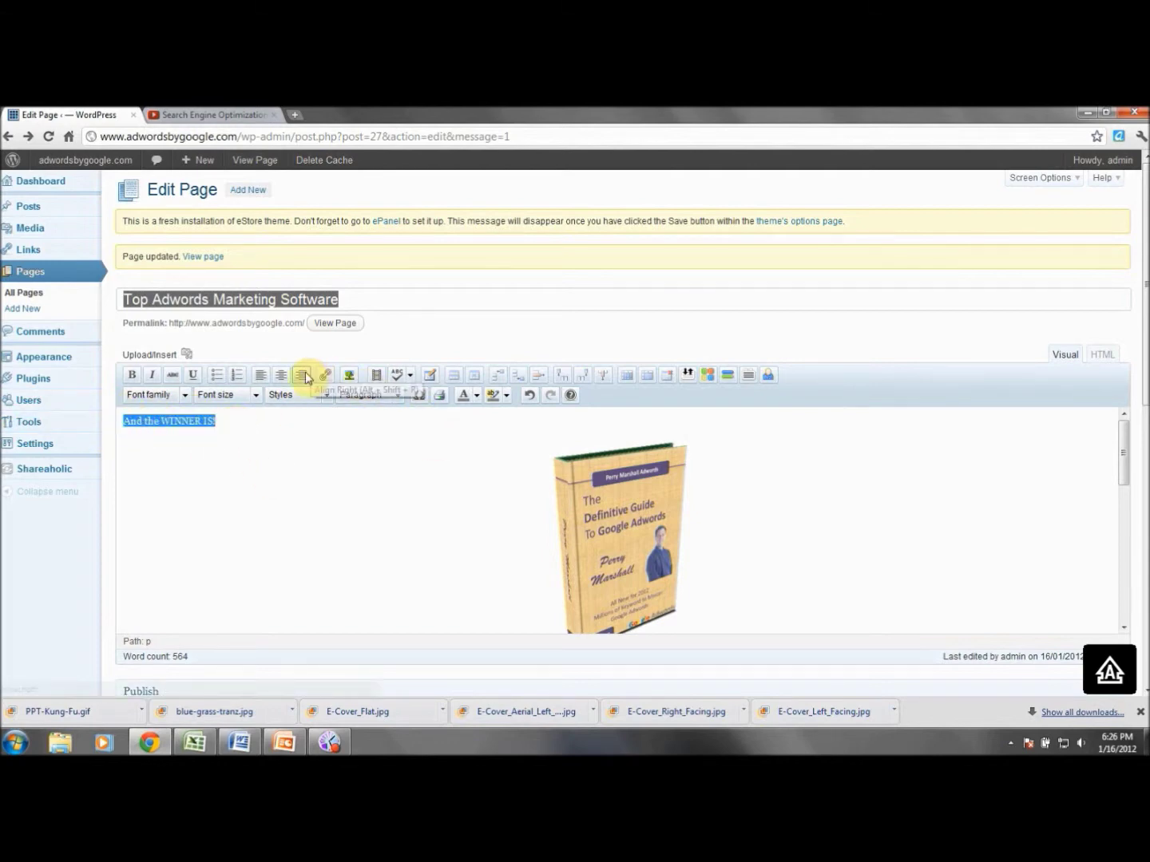
click(281, 374)
click(477, 395)
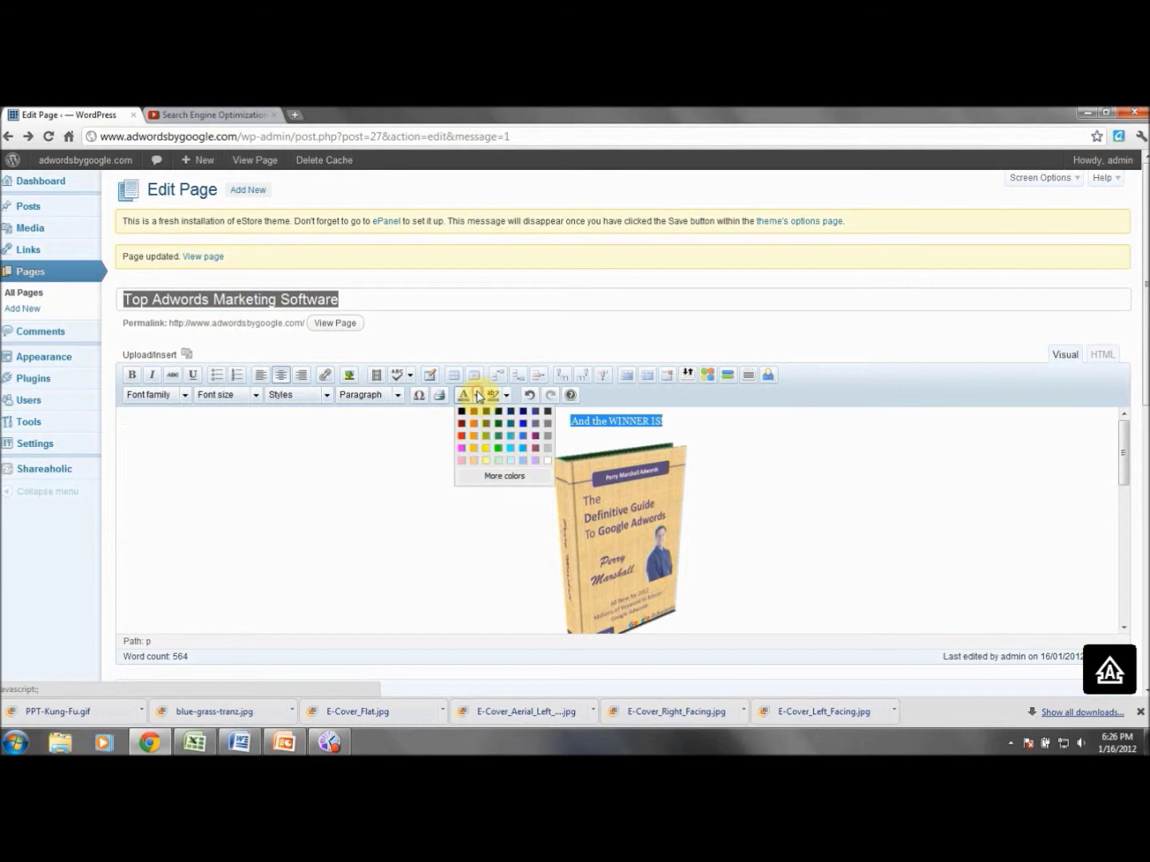
click(547, 419)
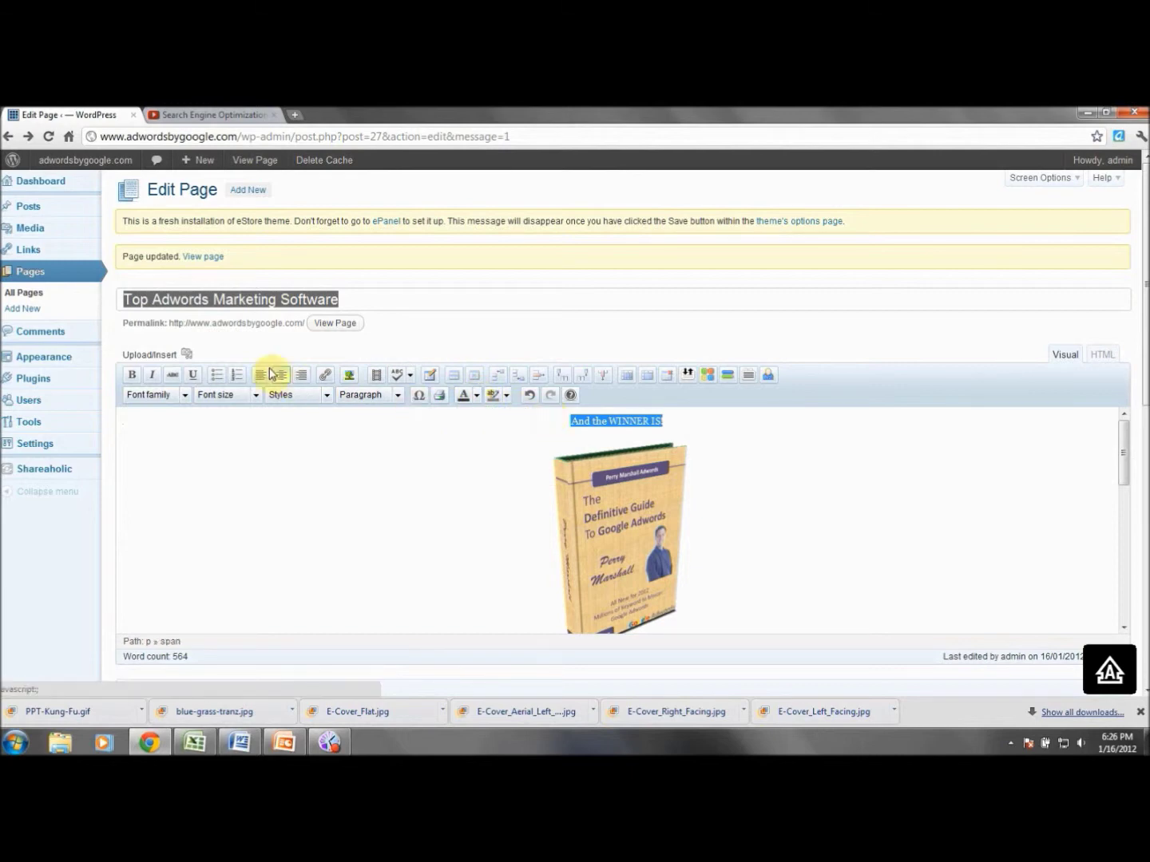
click(255, 395)
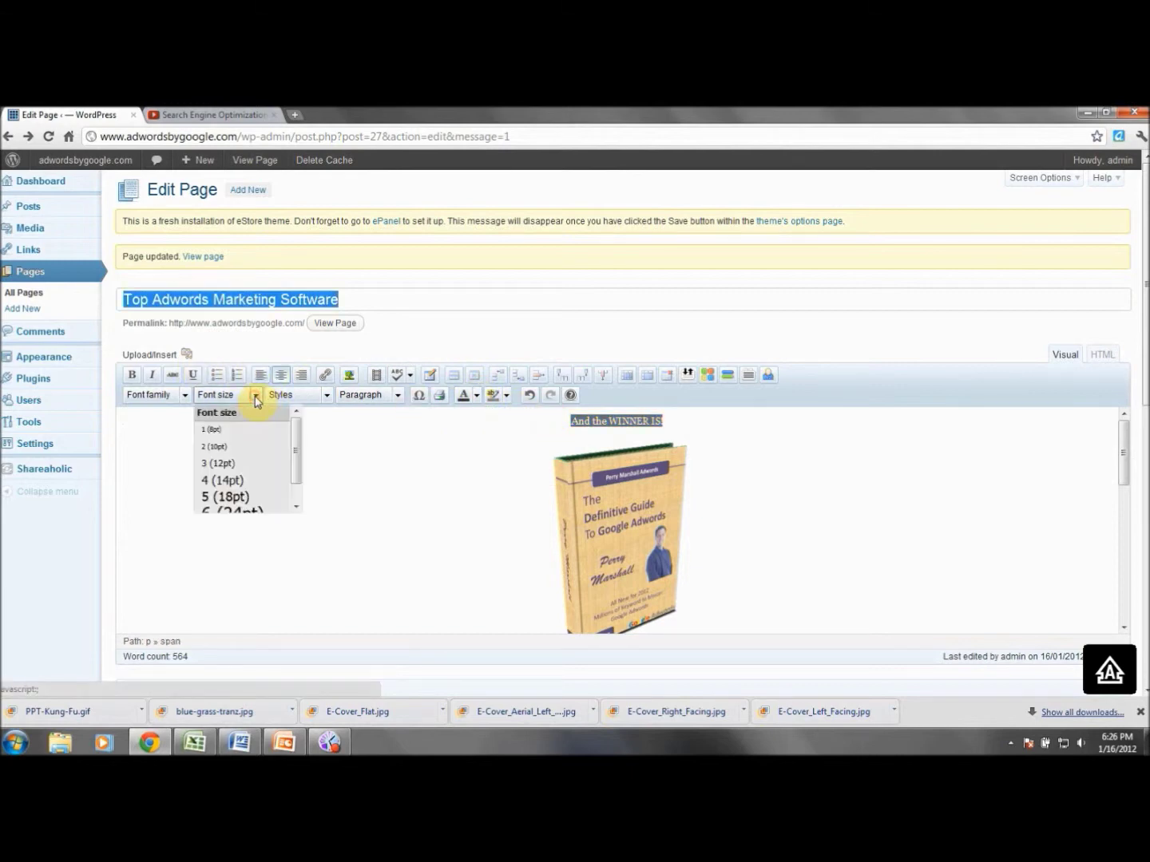
click(237, 498)
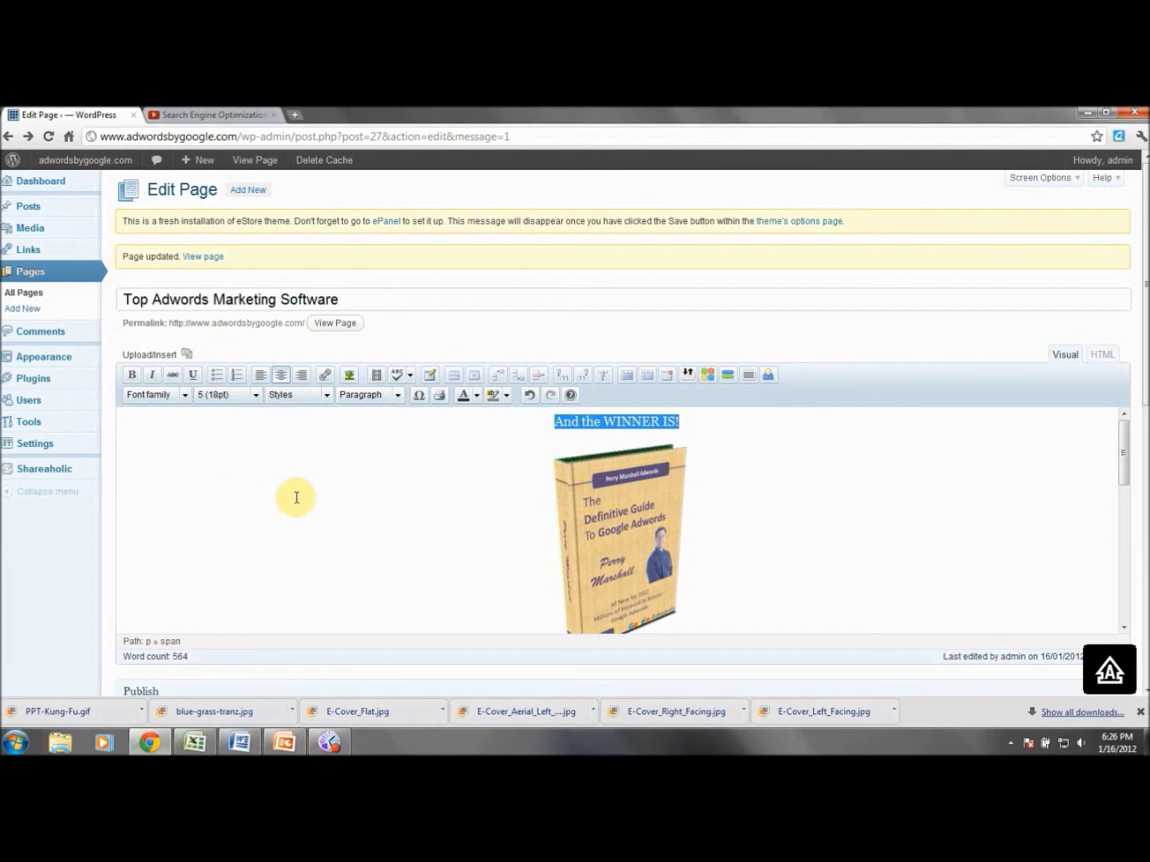
Step: Resize the book cover image below the "And the WINNER IS!" line to 60% and apply the change
click(608, 534)
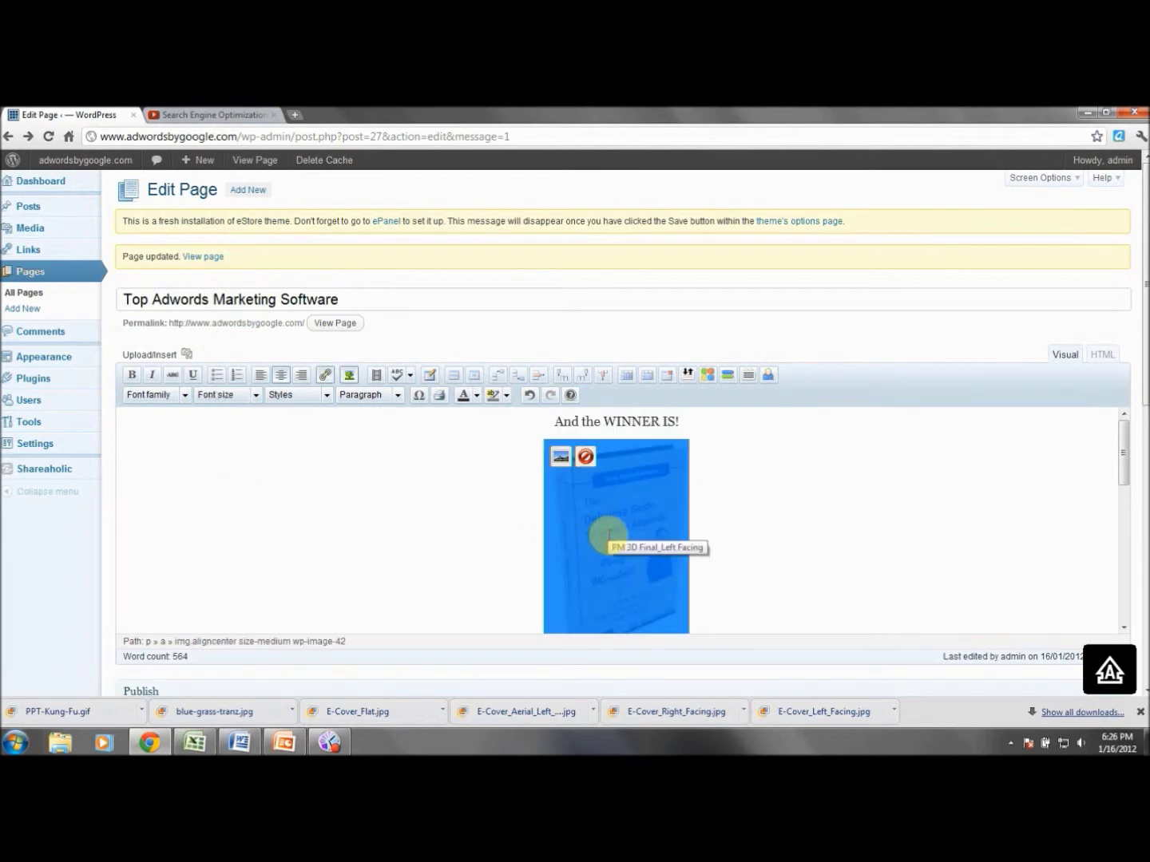
click(560, 457)
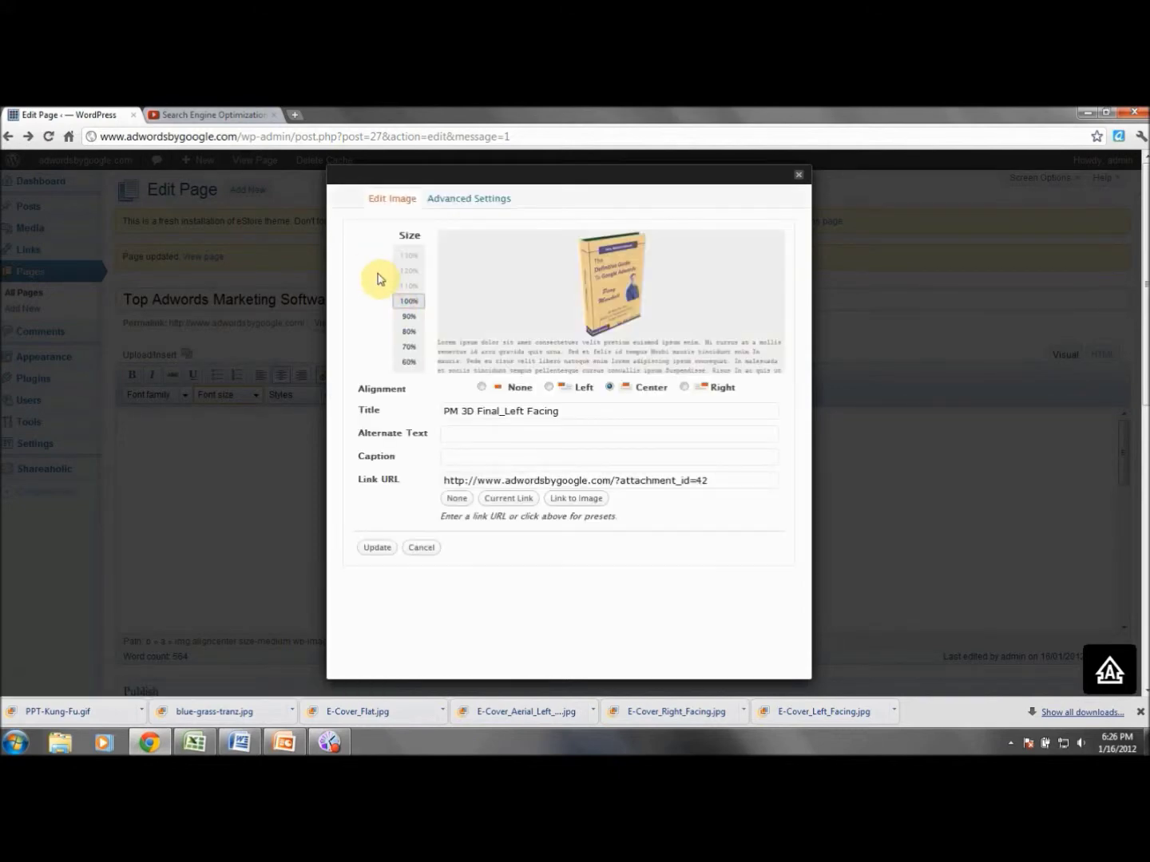
click(409, 364)
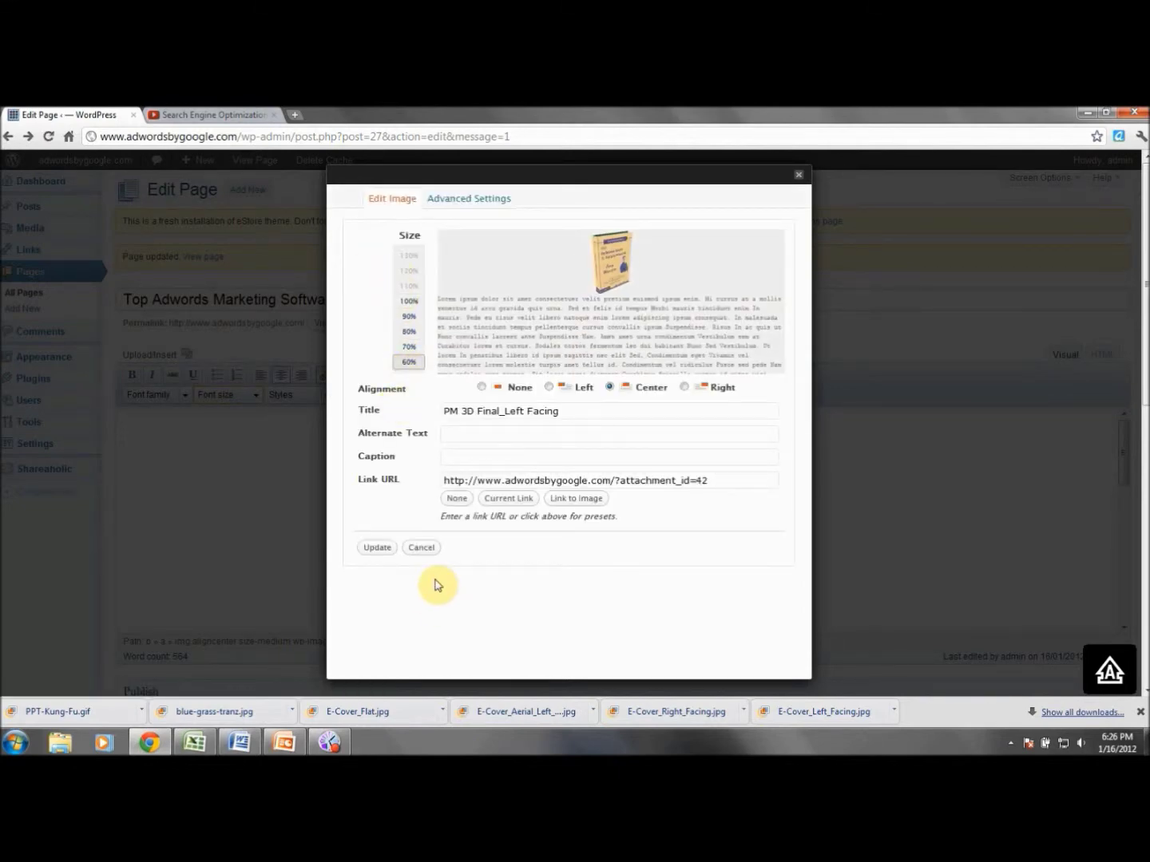
click(380, 548)
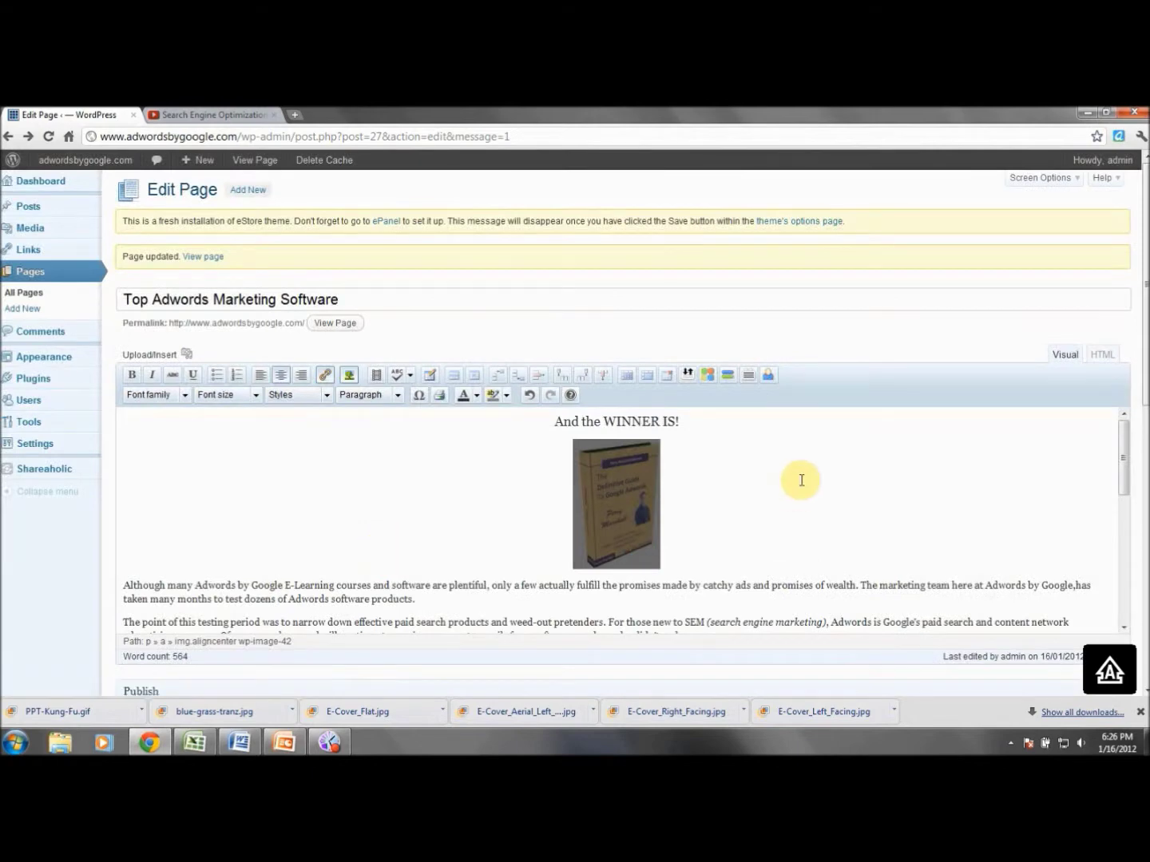
Step: Update the page and check the heading and the resized book cover on the published home page
scroll(1013, 425, down, 5)
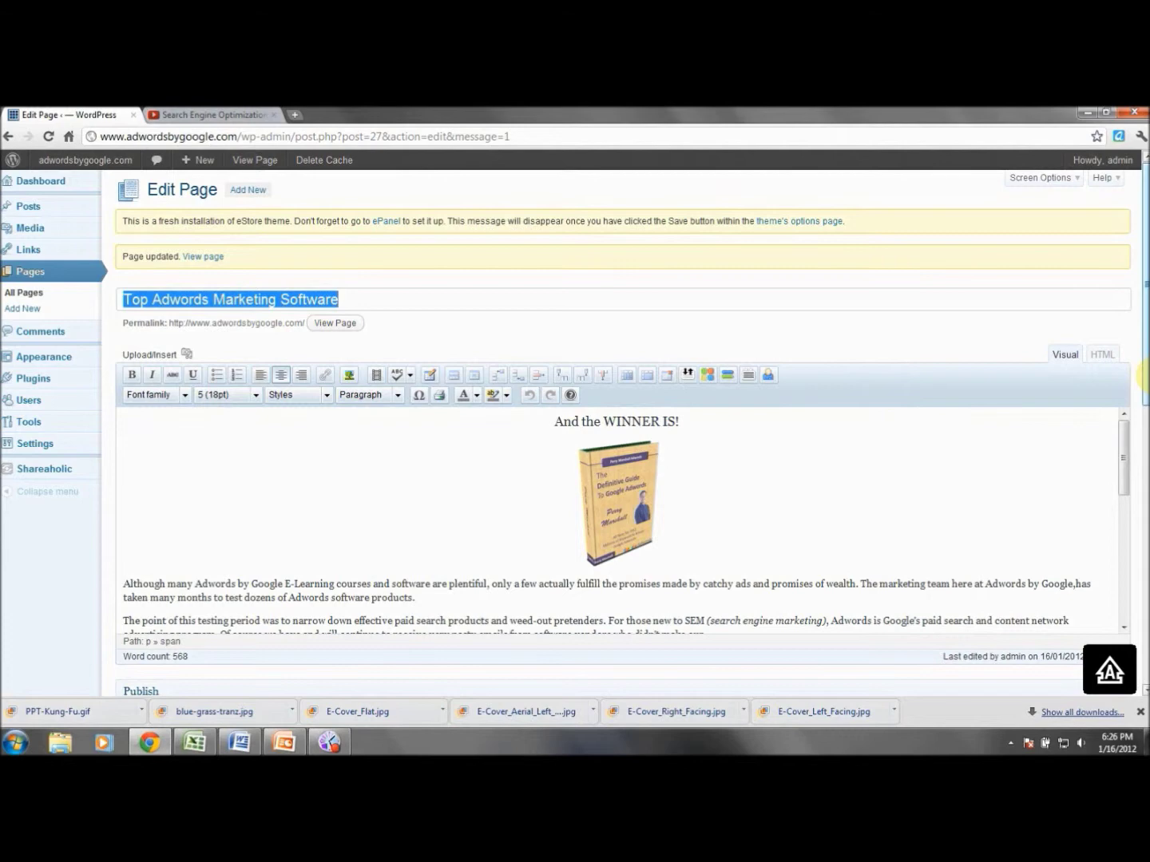
click(621, 301)
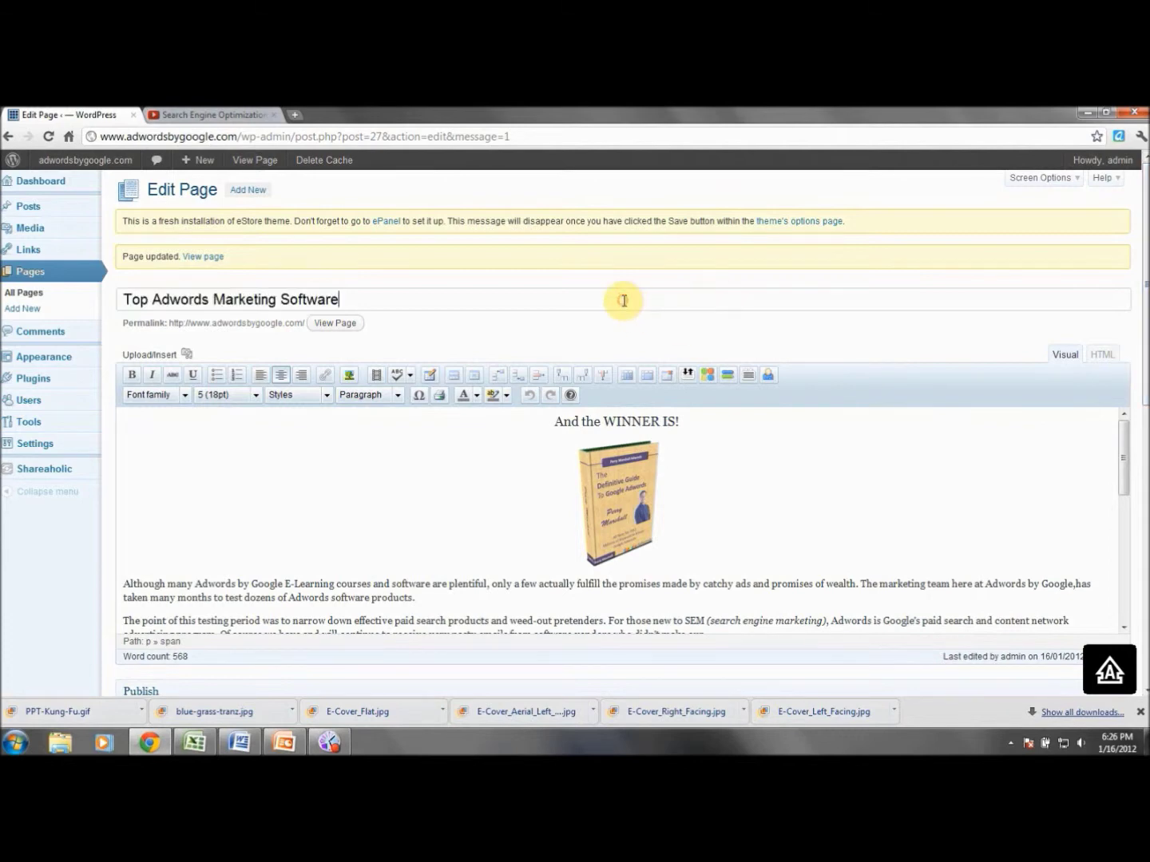
click(209, 256)
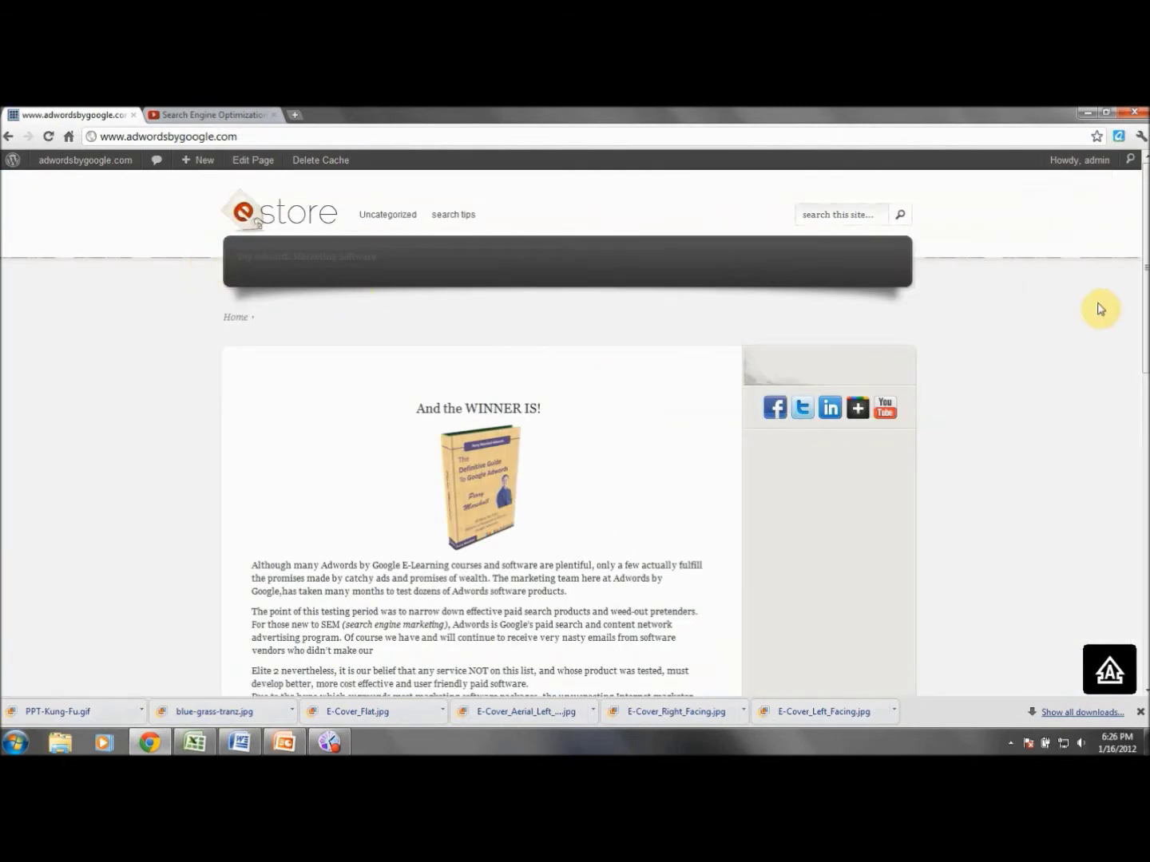
drag(1144, 316, 1145, 348)
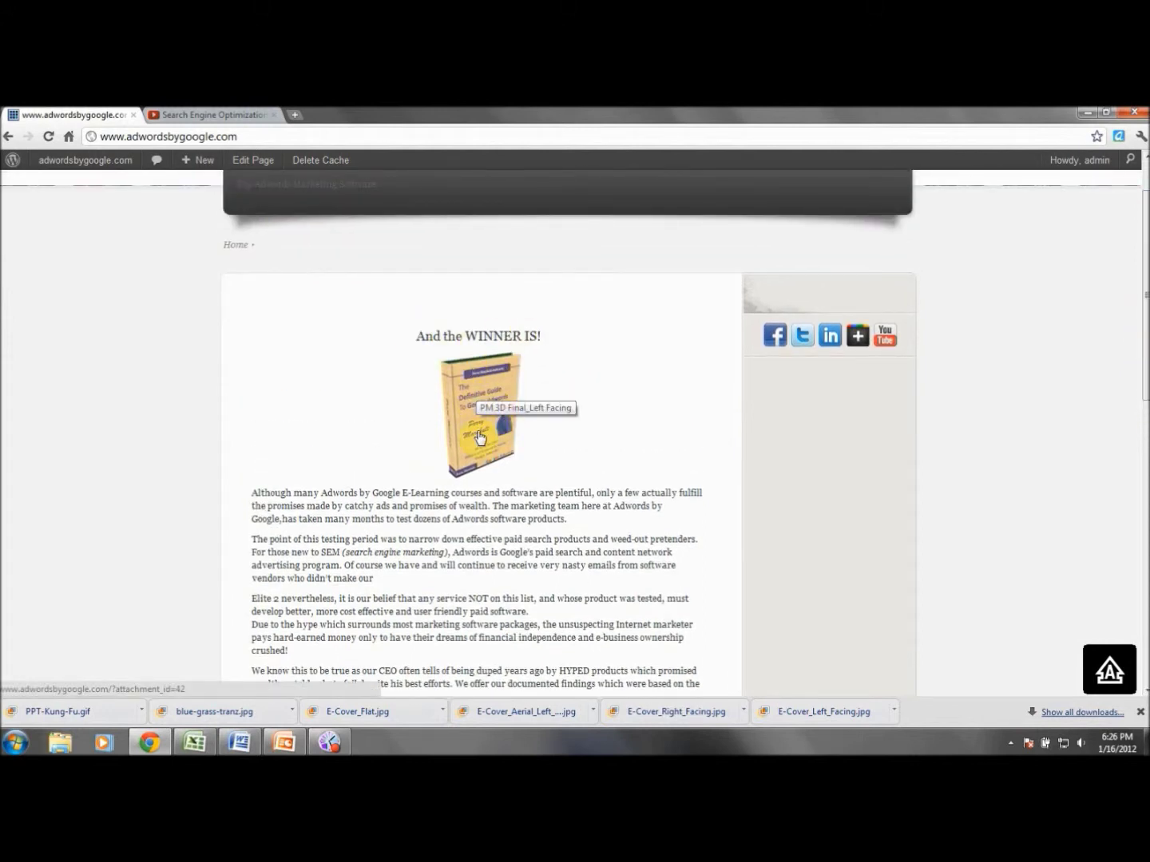
drag(1144, 320, 1145, 263)
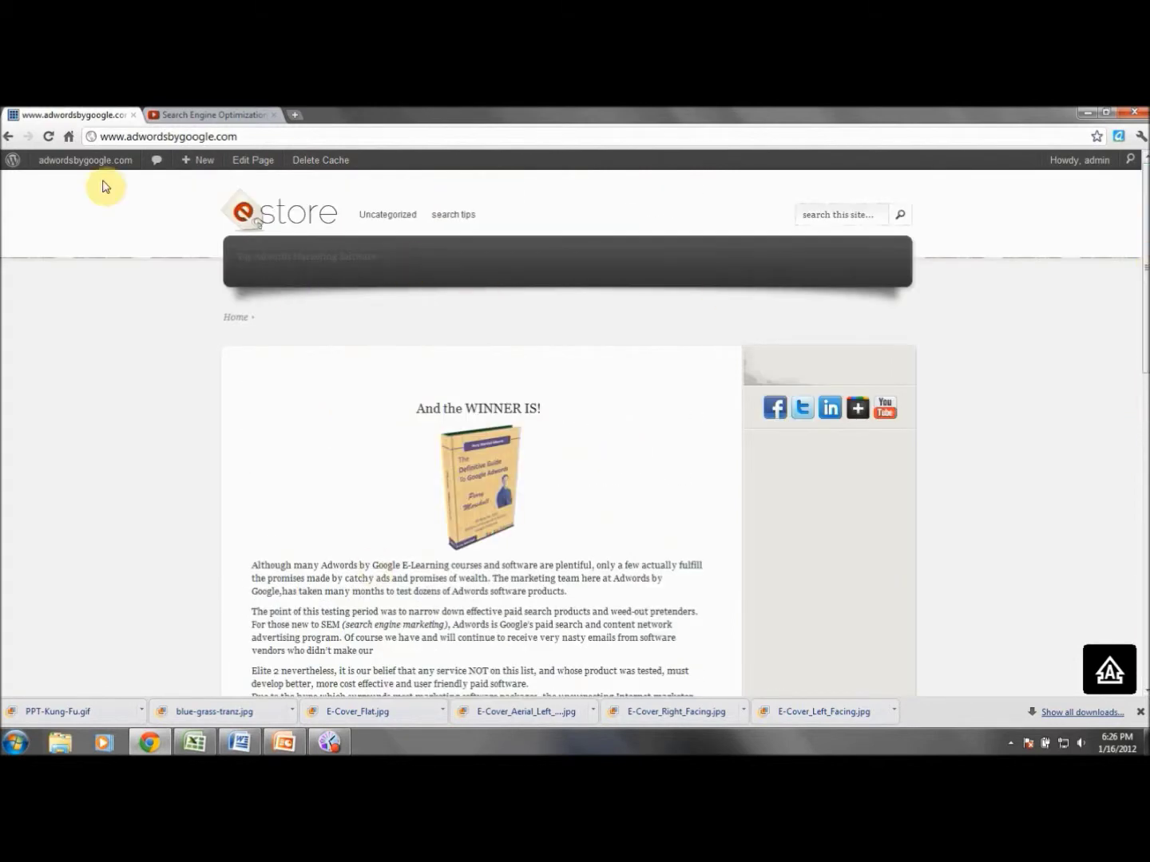
Step: Return to the page editor, change the page's template to Default Template and update the page
click(8, 141)
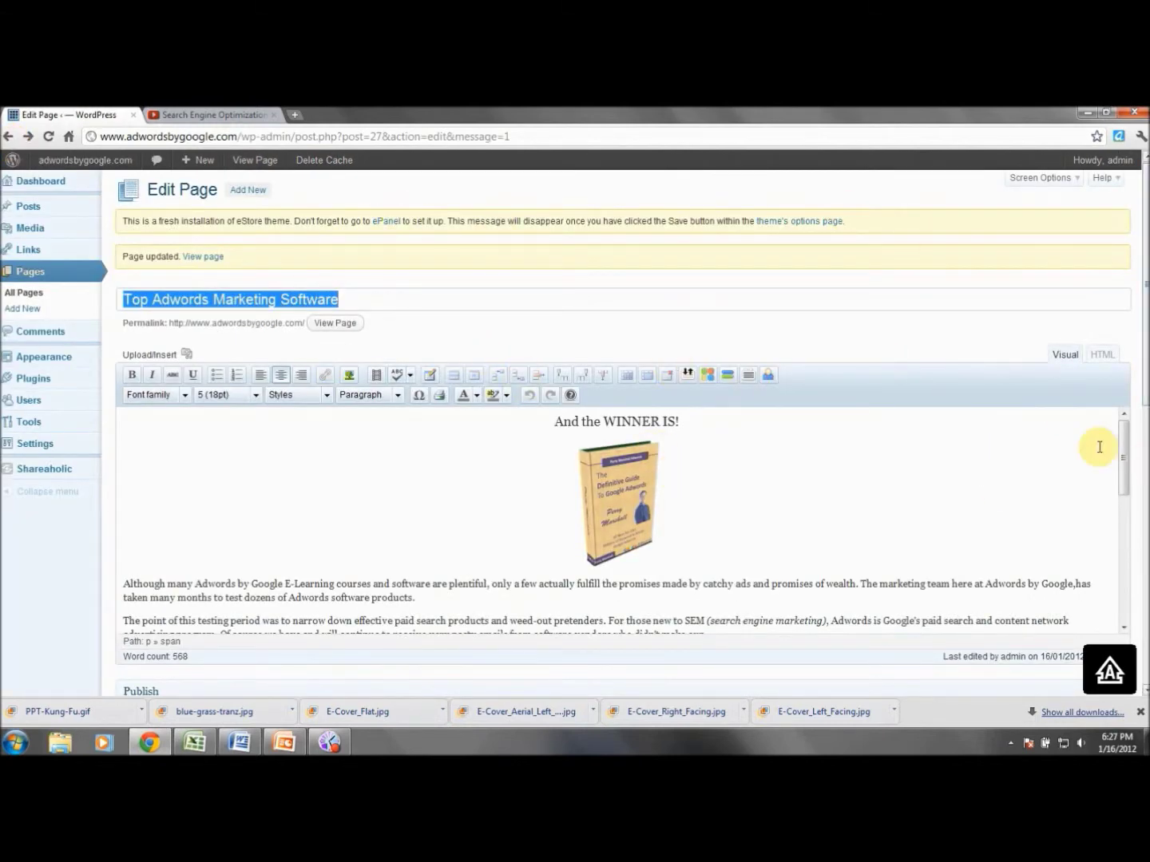
drag(1122, 455, 1136, 600)
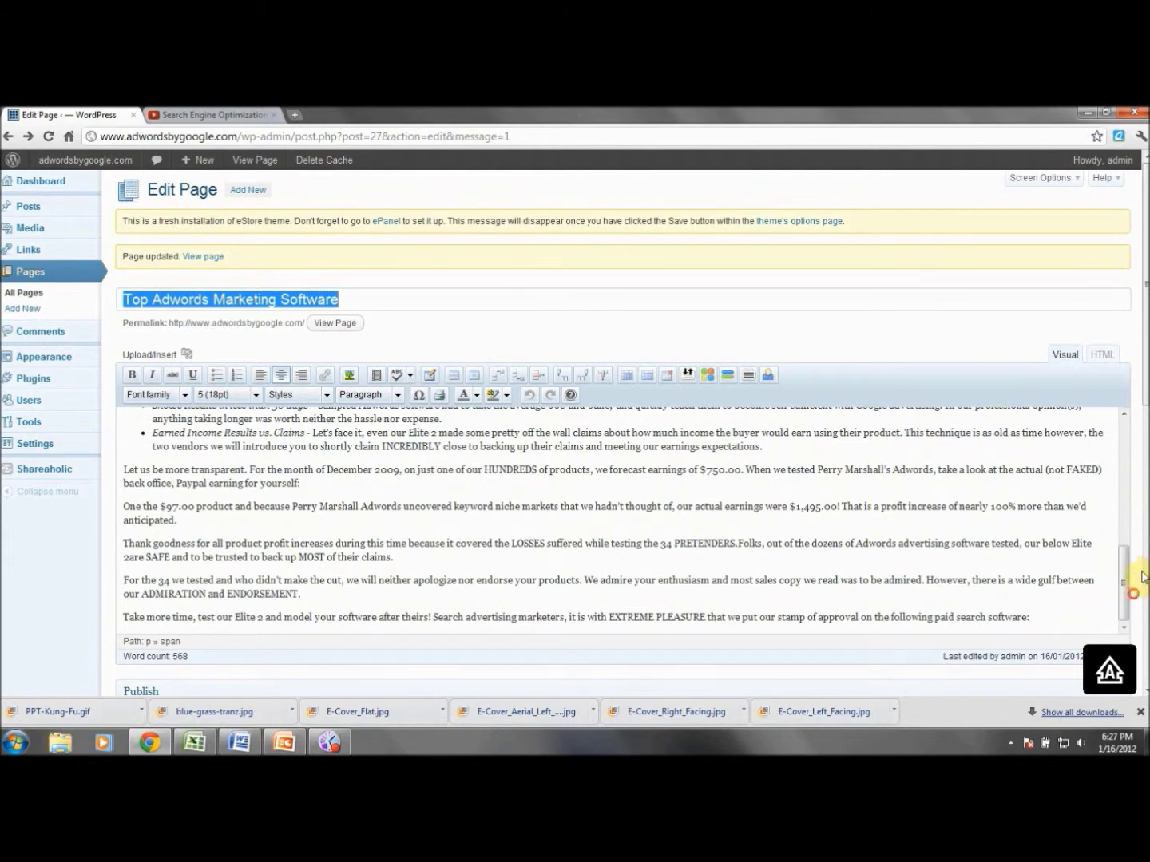
scroll(1142, 399, down, 3)
scroll(1142, 397, down, 5)
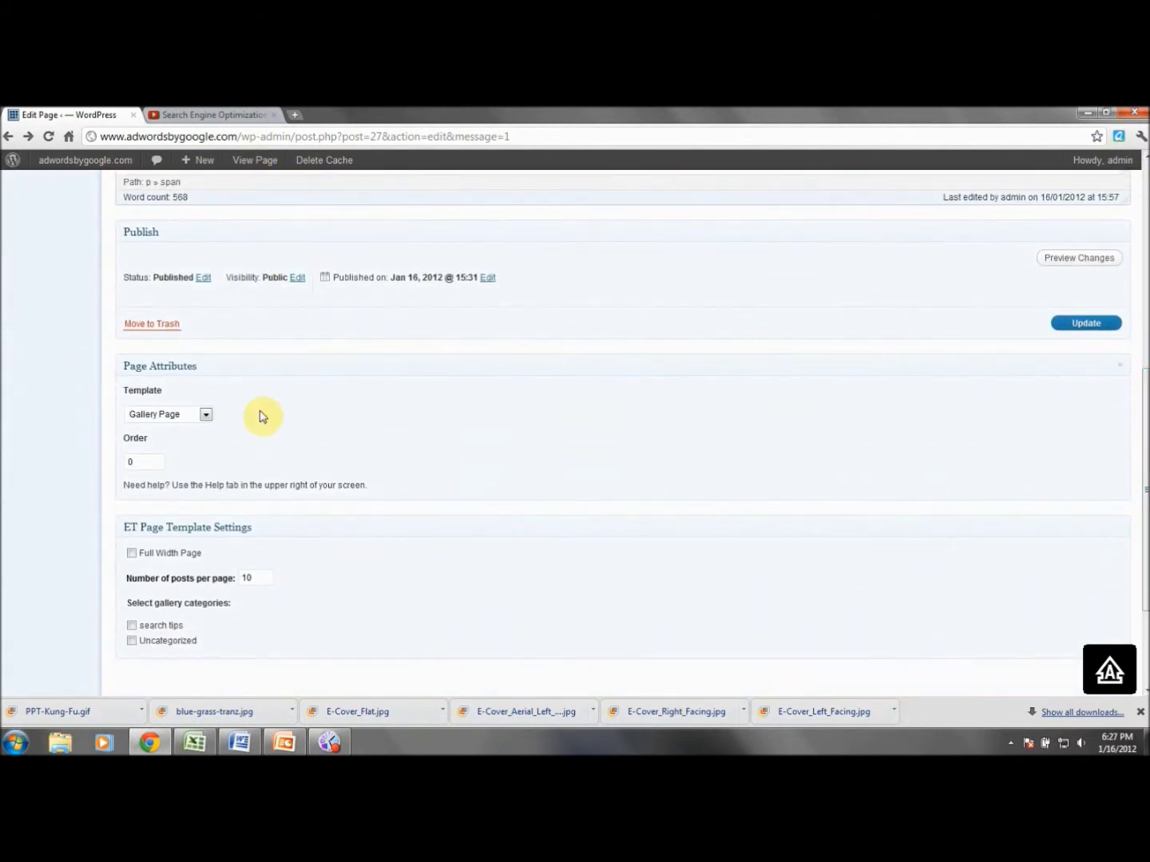
click(206, 415)
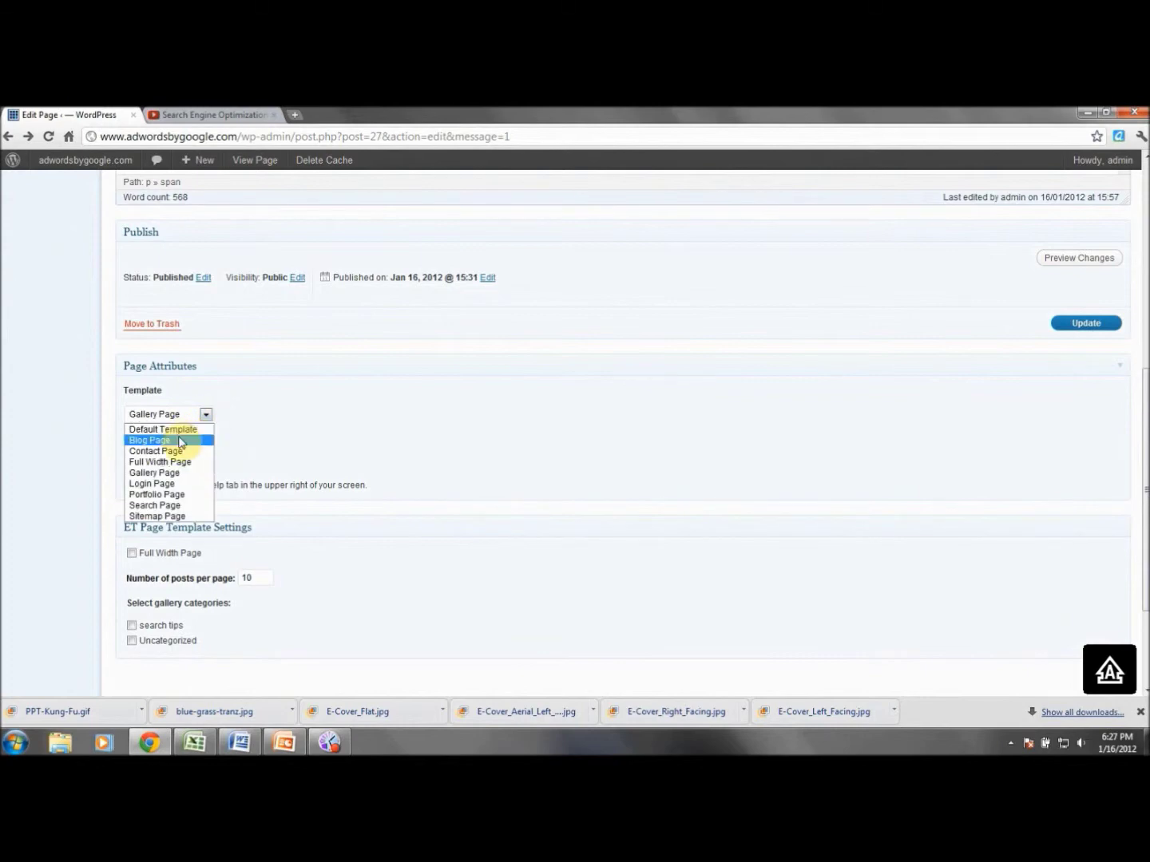
click(177, 430)
click(1058, 322)
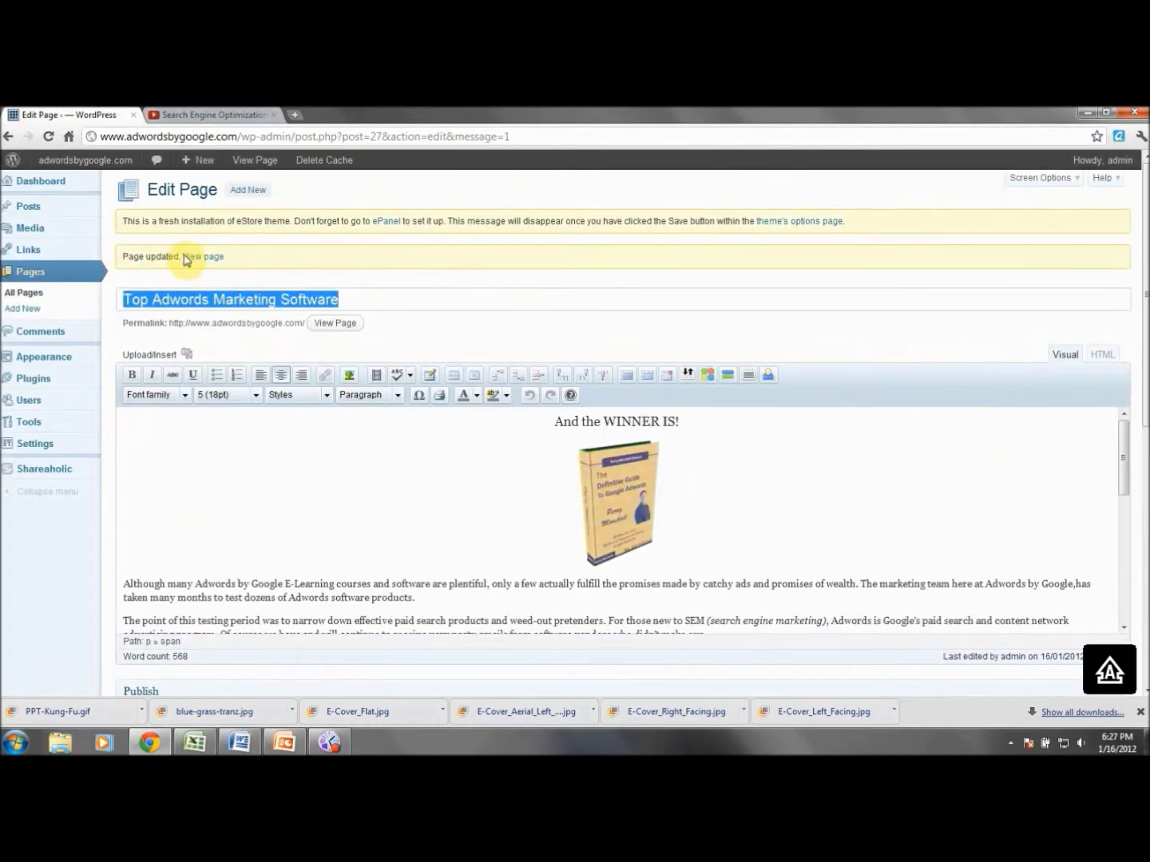
Step: Check the published home page with the changed template, then go back and open the list of all pages
click(200, 257)
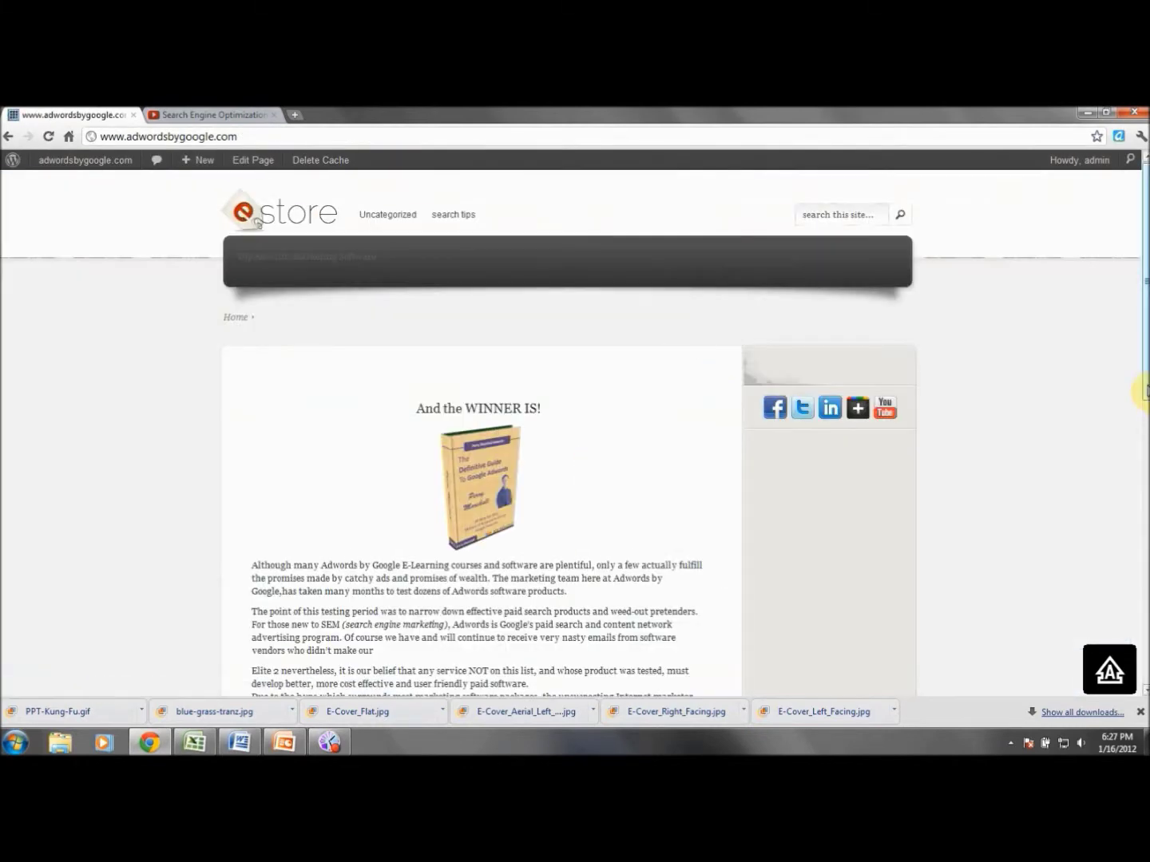
drag(1146, 307, 1132, 162)
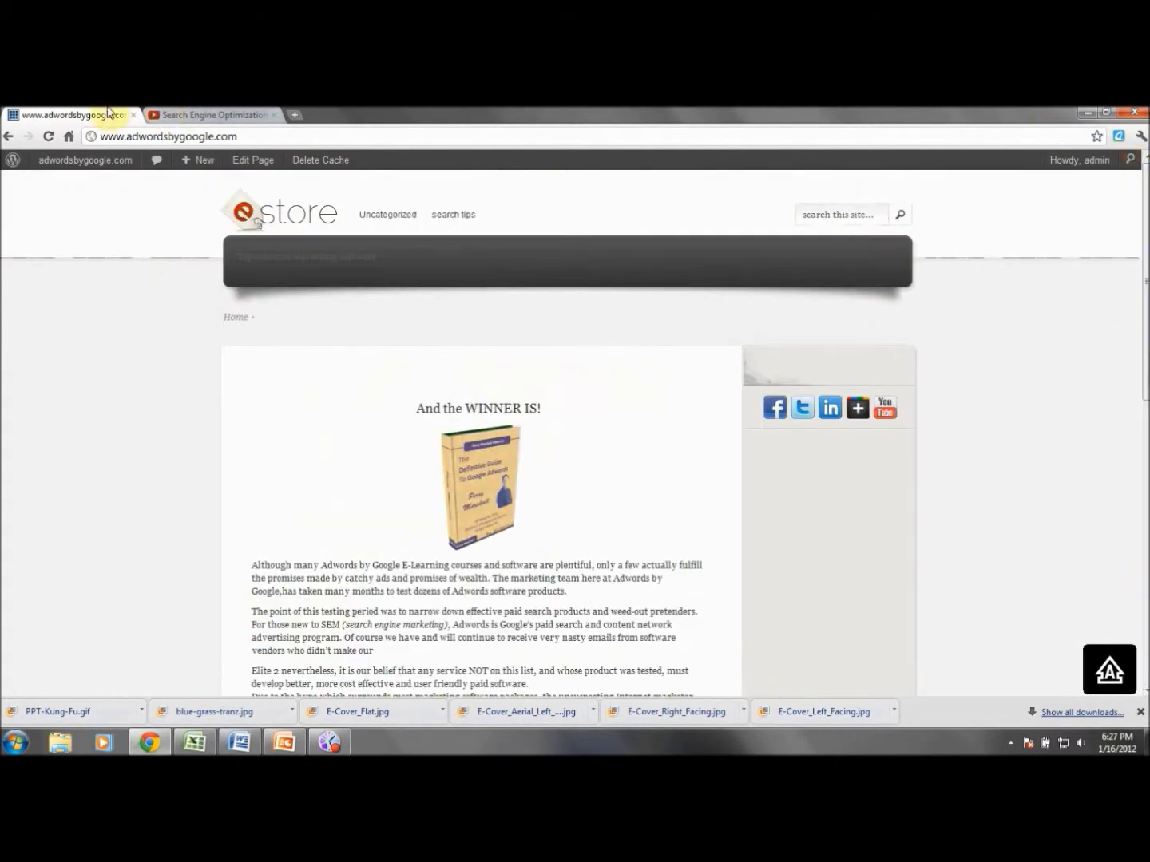
click(8, 135)
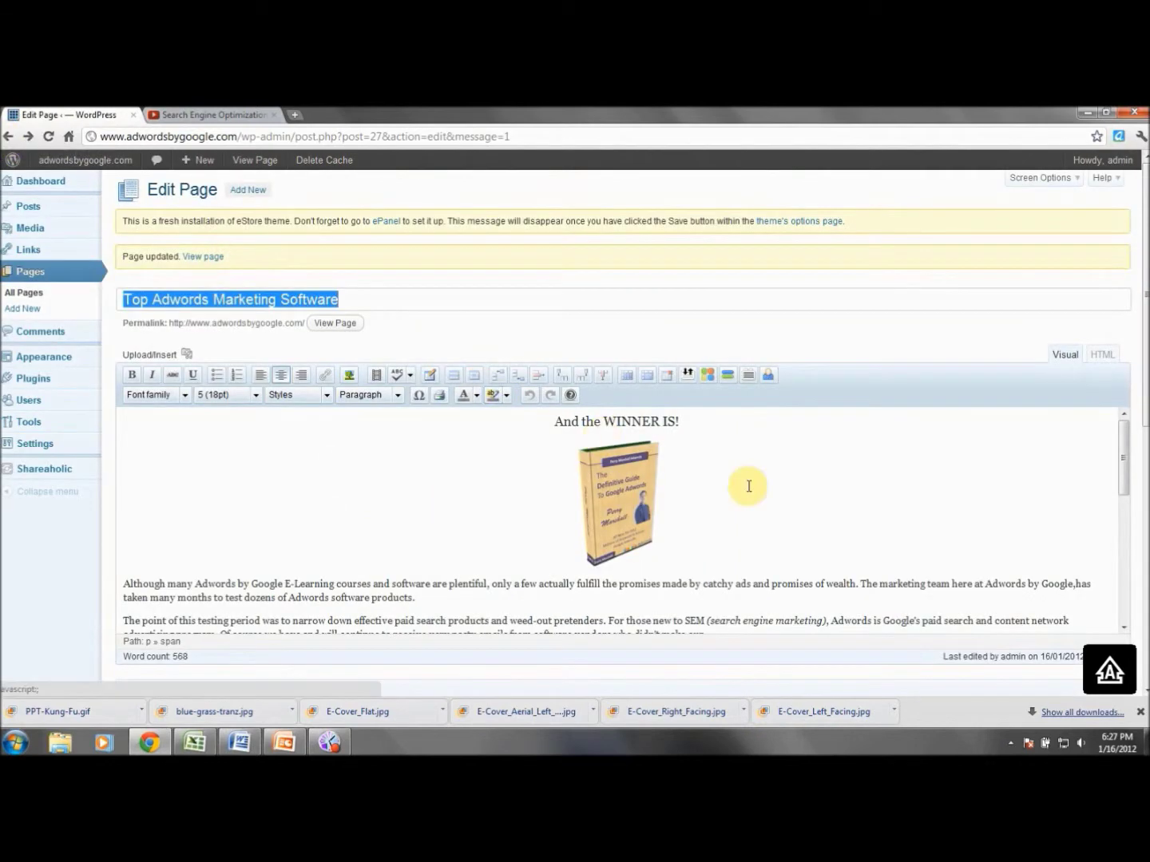
click(29, 275)
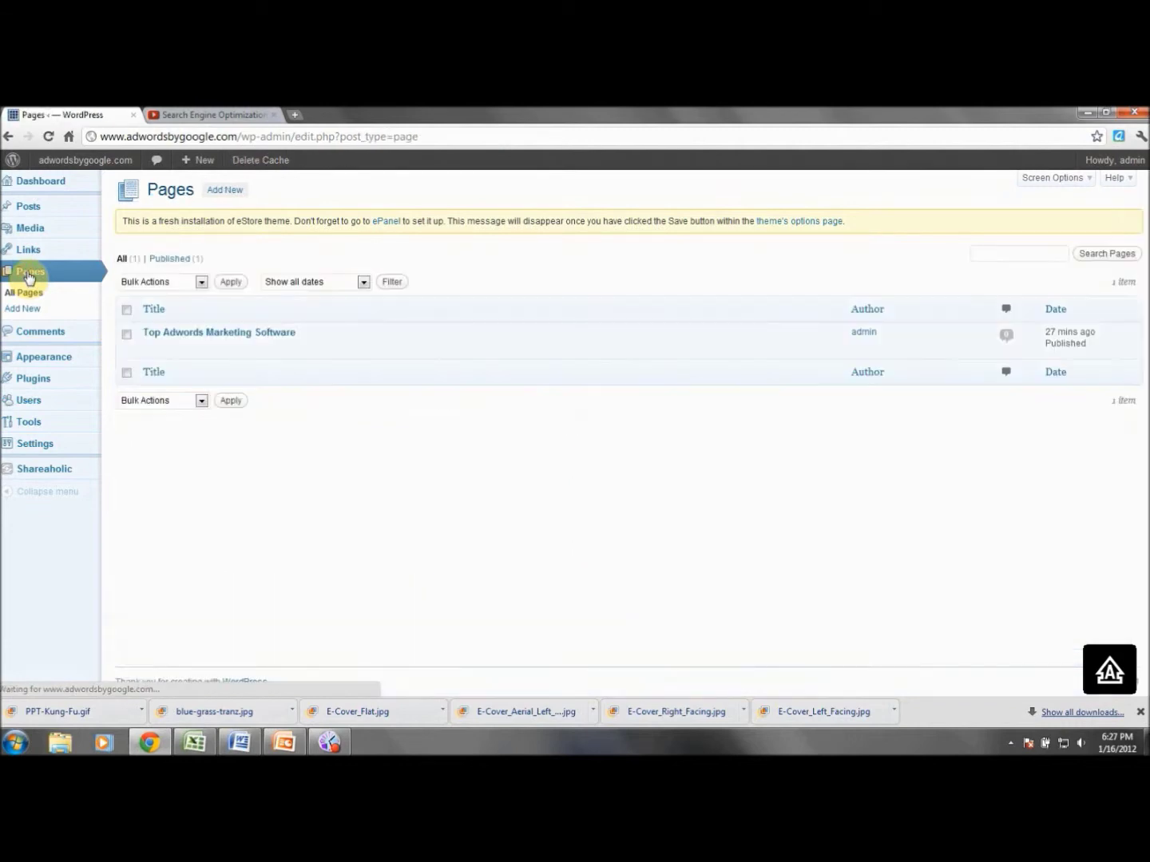